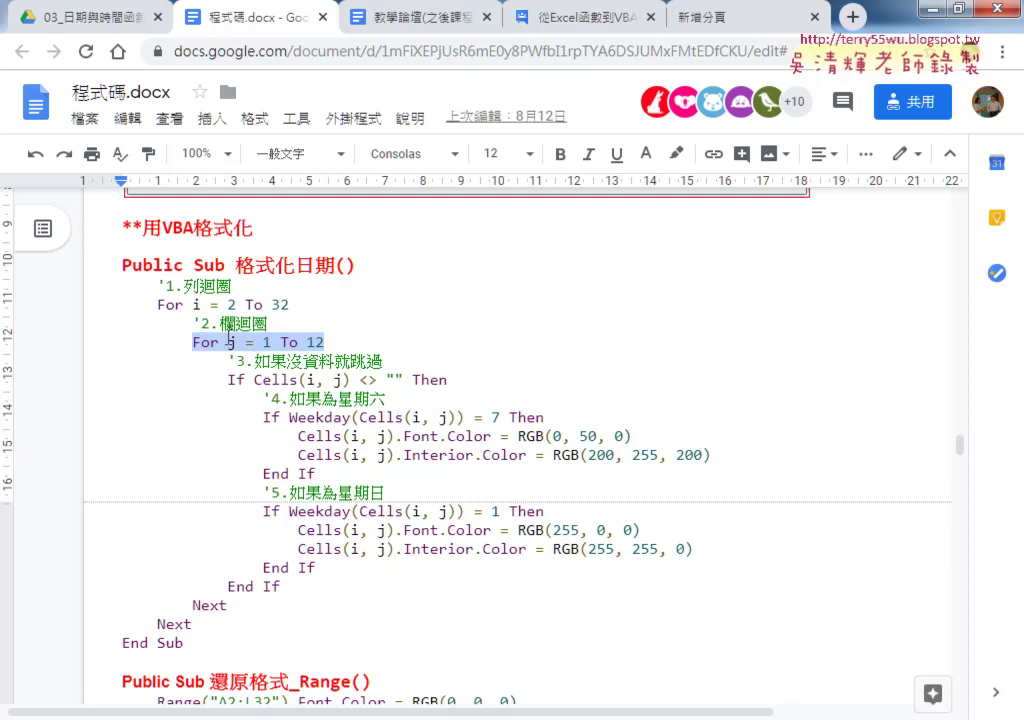
- Highlight the 'For j = 1 To 12' loop line in yellow
click(676, 156)
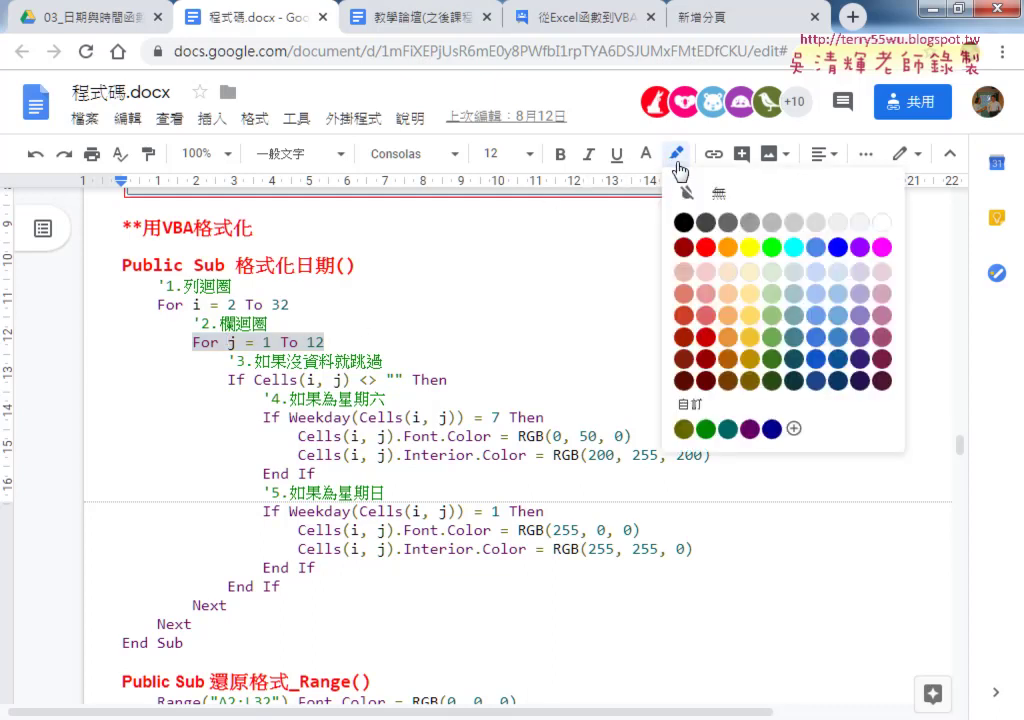
click(752, 250)
click(266, 323)
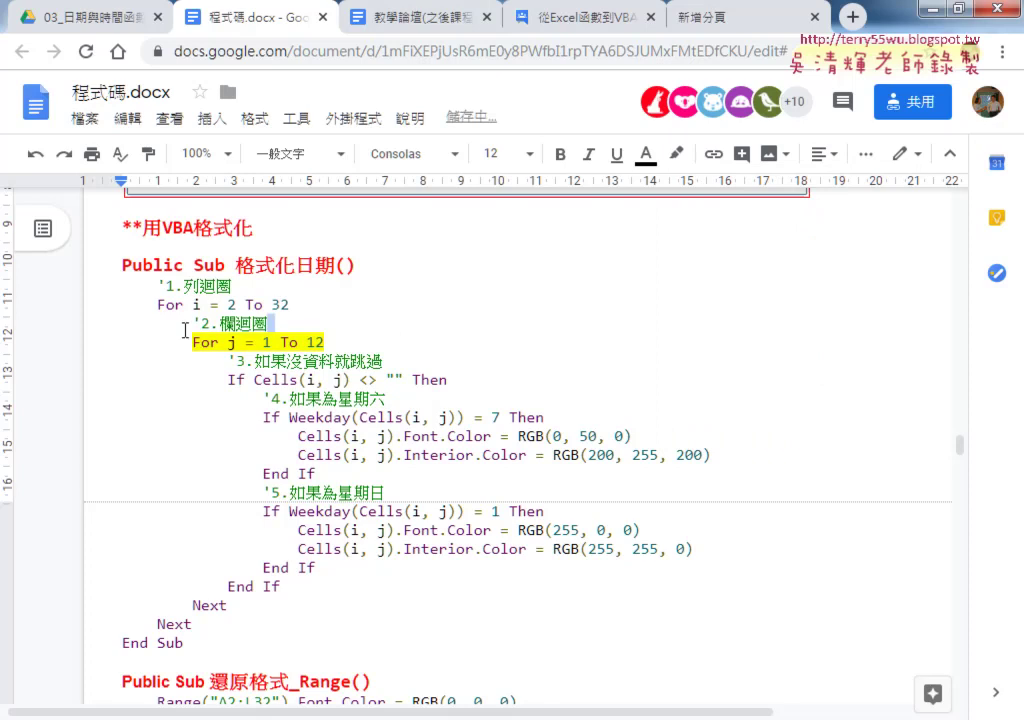
drag(157, 304, 122, 304)
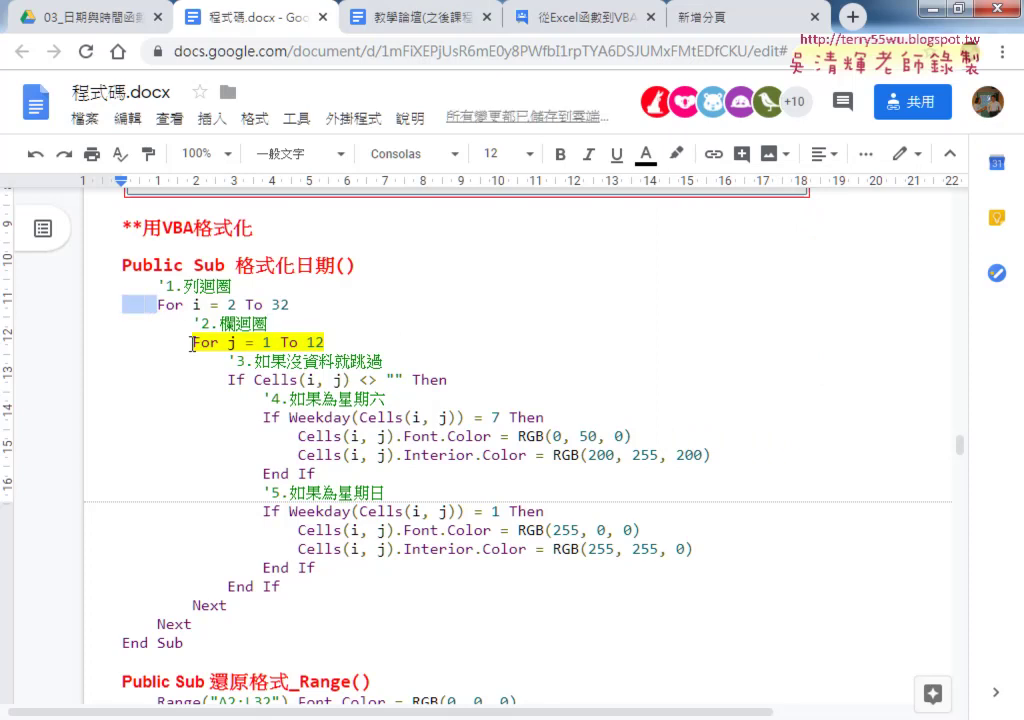
click(176, 342)
click(205, 342)
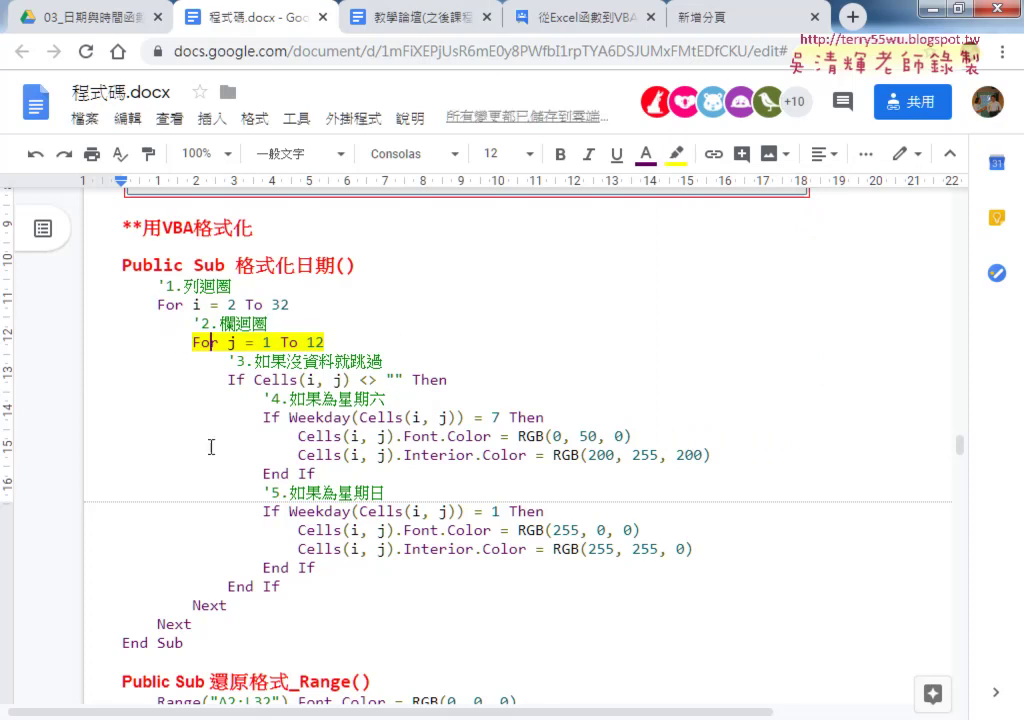
- Highlight the inner loop's closing 'Next' in yellow
click(222, 605)
double_click(210, 605)
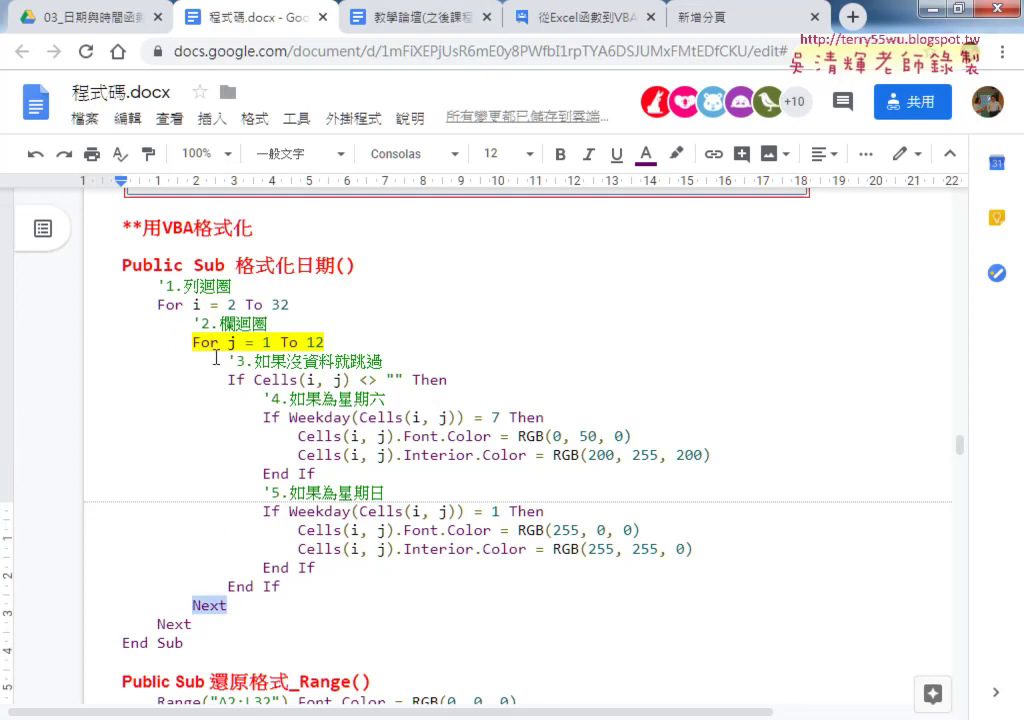
click(677, 153)
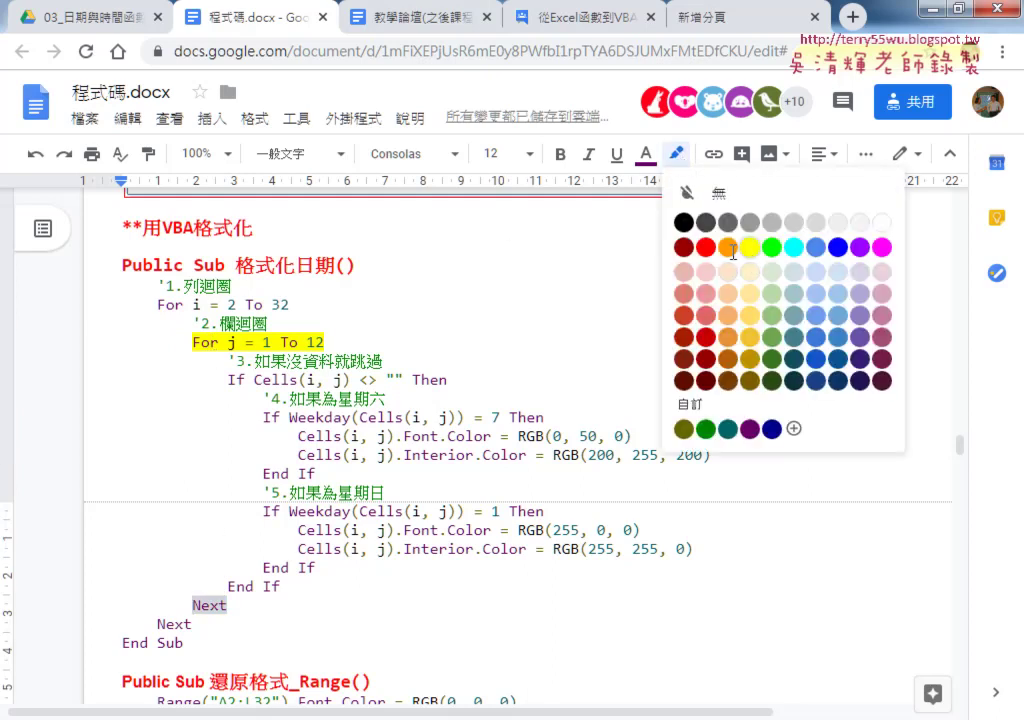
click(749, 247)
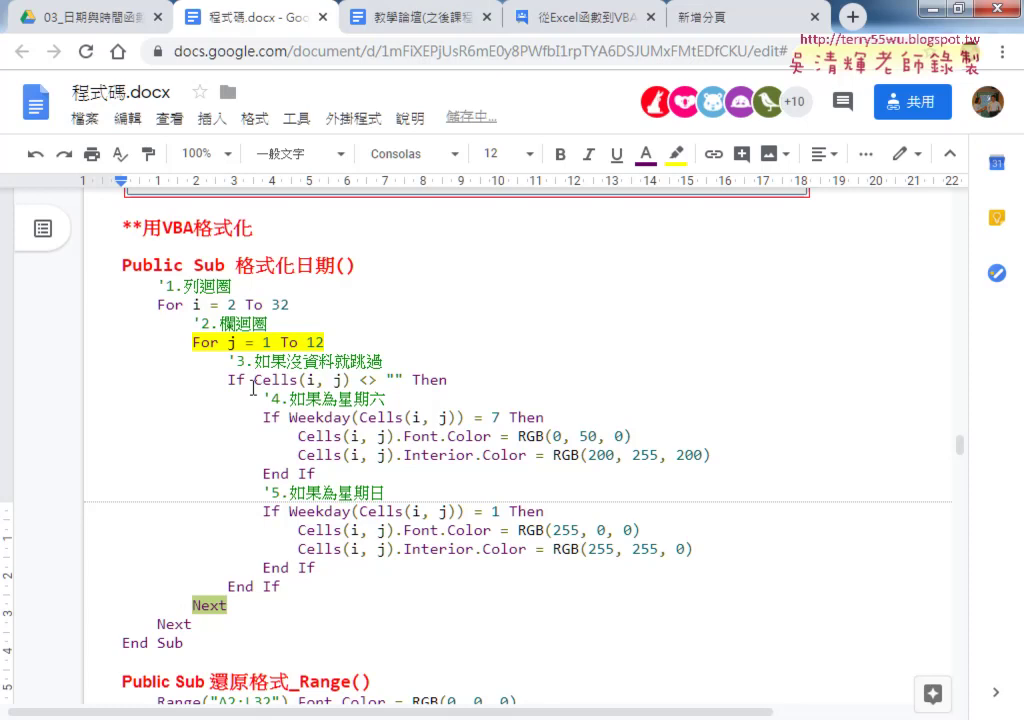
- Select the empty-cell condition Cells(i, j) <> "" in the If line
drag(228, 380, 447, 380)
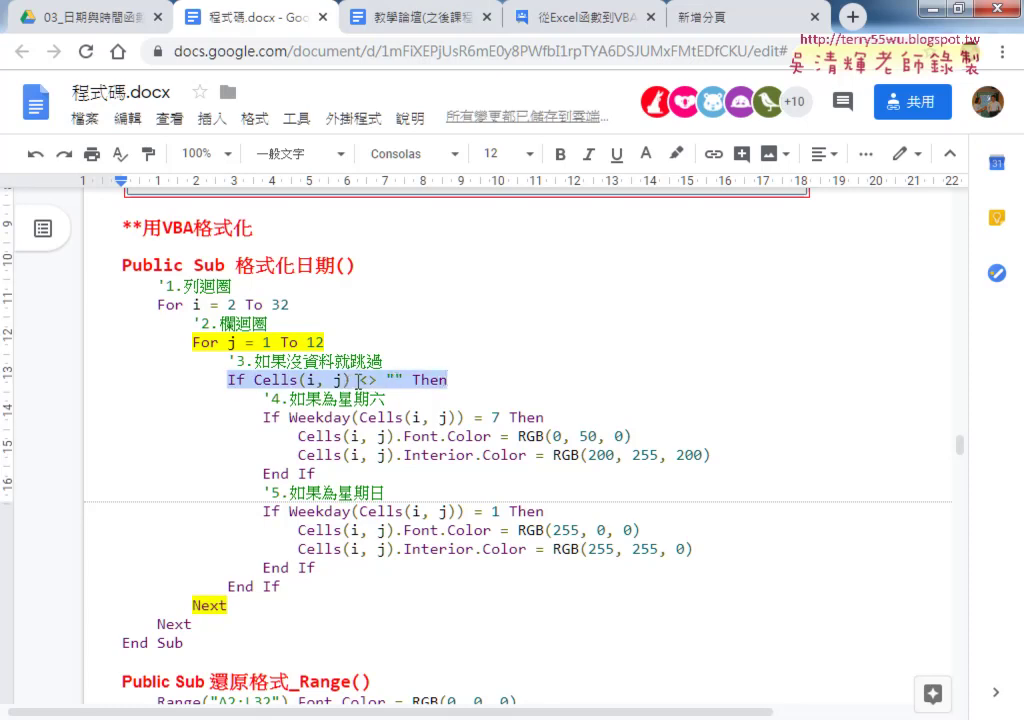
click(358, 381)
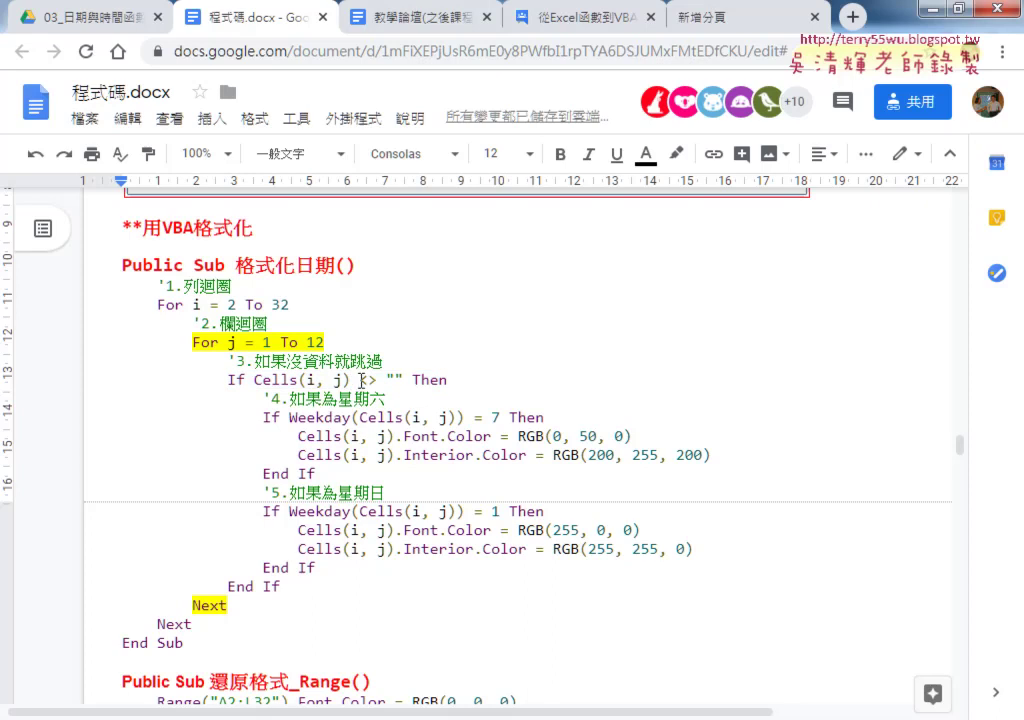
drag(359, 381, 378, 381)
drag(254, 380, 403, 380)
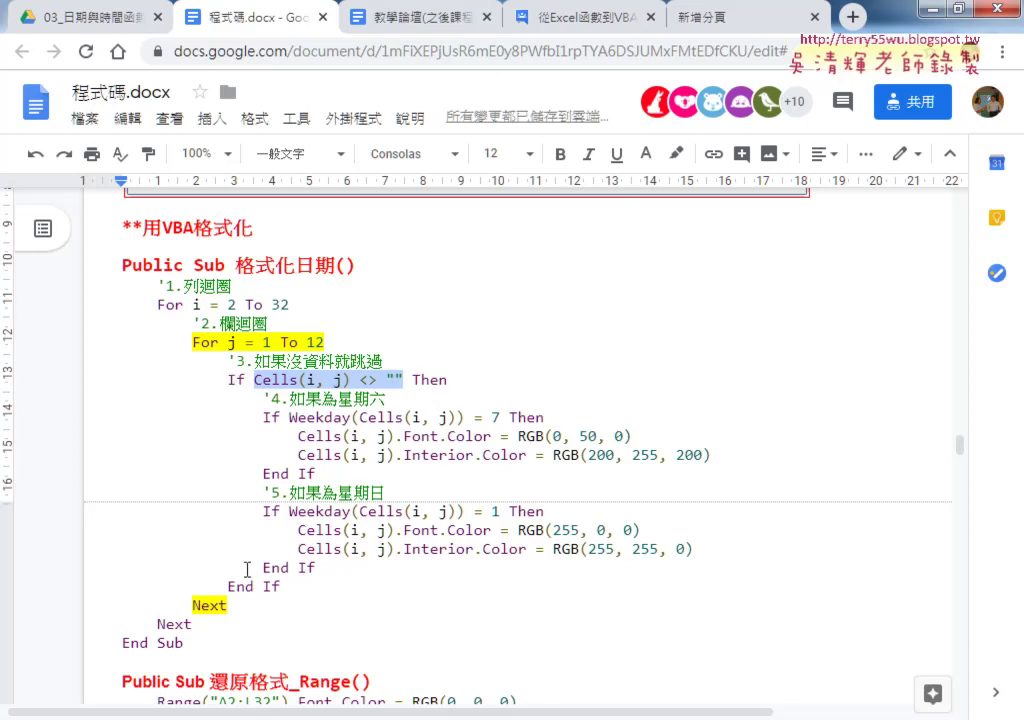
- Highlight Cells(i, j) <> "", Weekday(...) = 7 and Weekday(...) = 1 in yellow
click(677, 153)
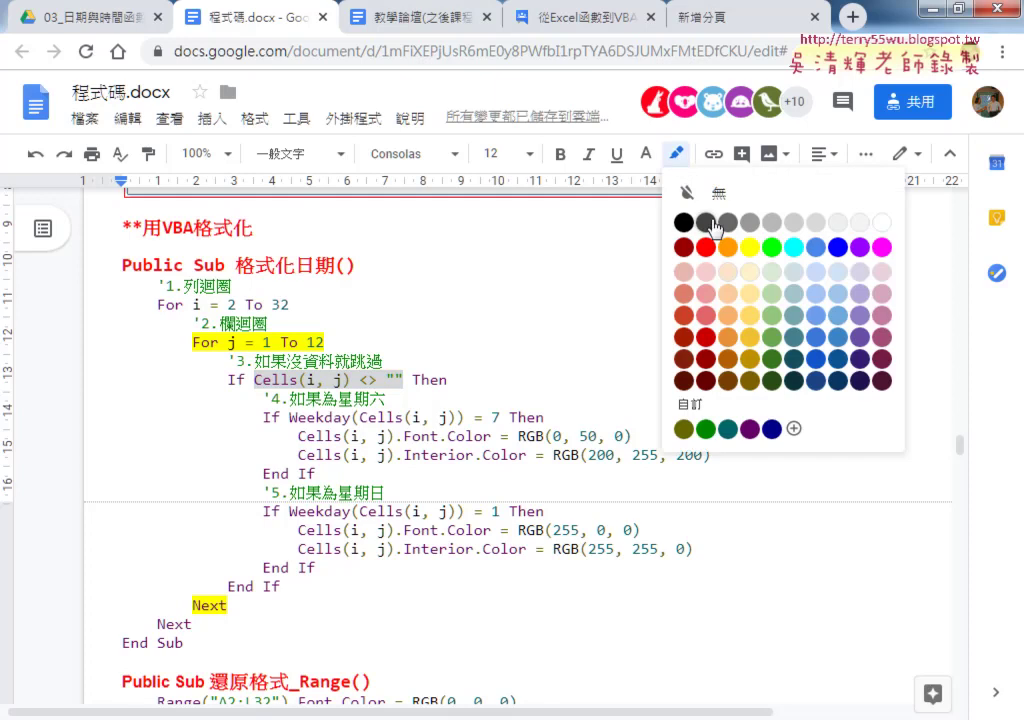
click(745, 244)
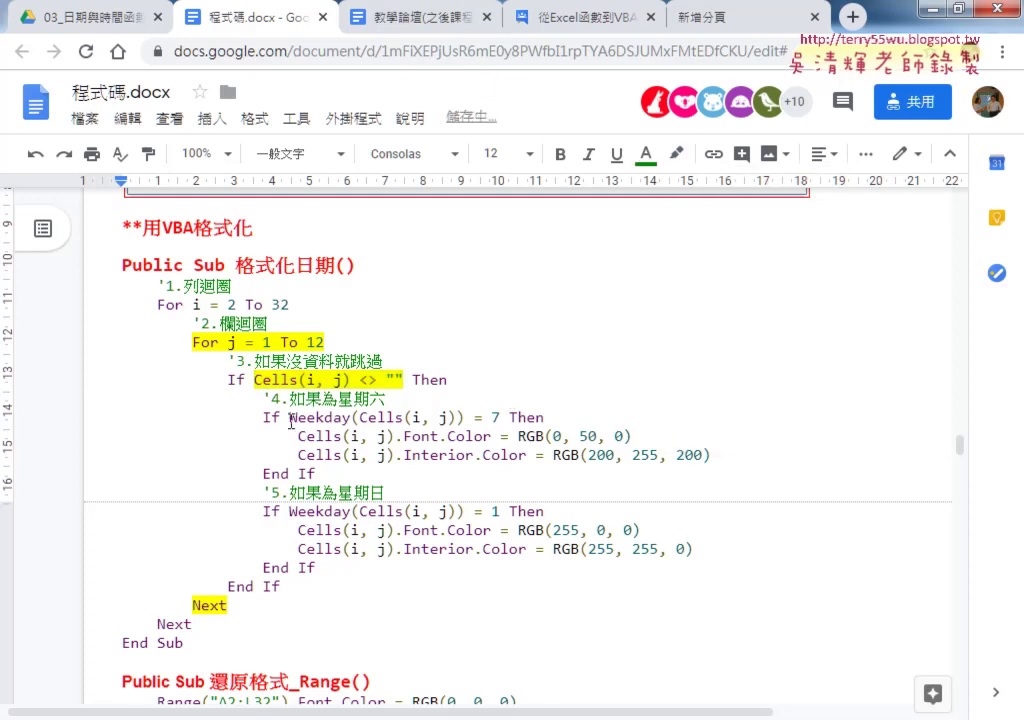
drag(289, 418, 505, 418)
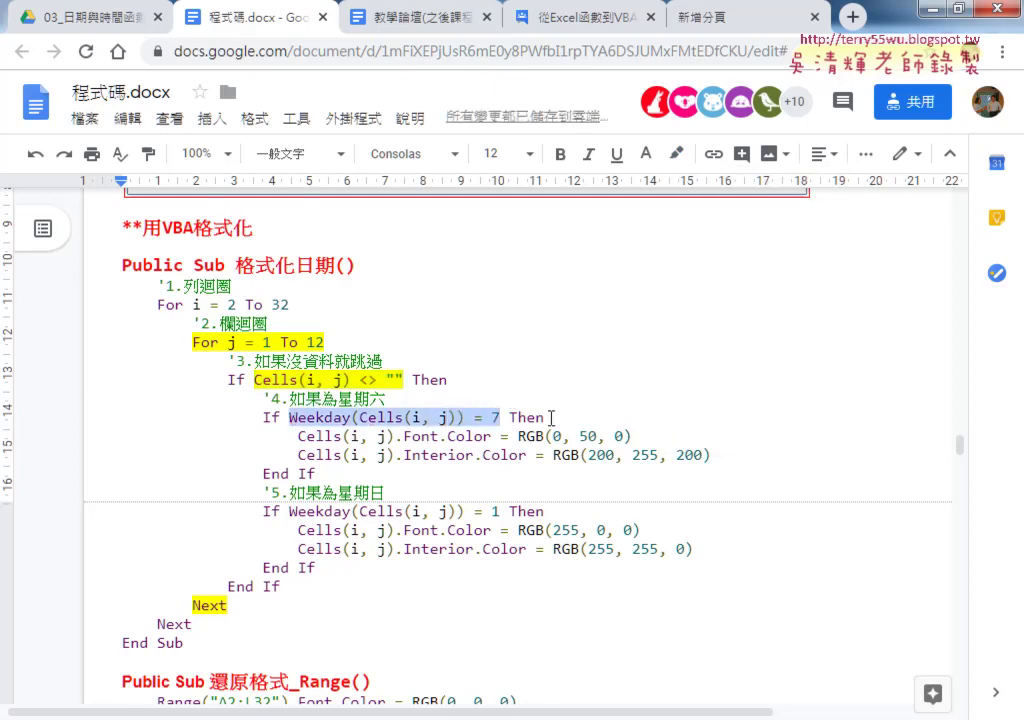
click(679, 153)
click(751, 247)
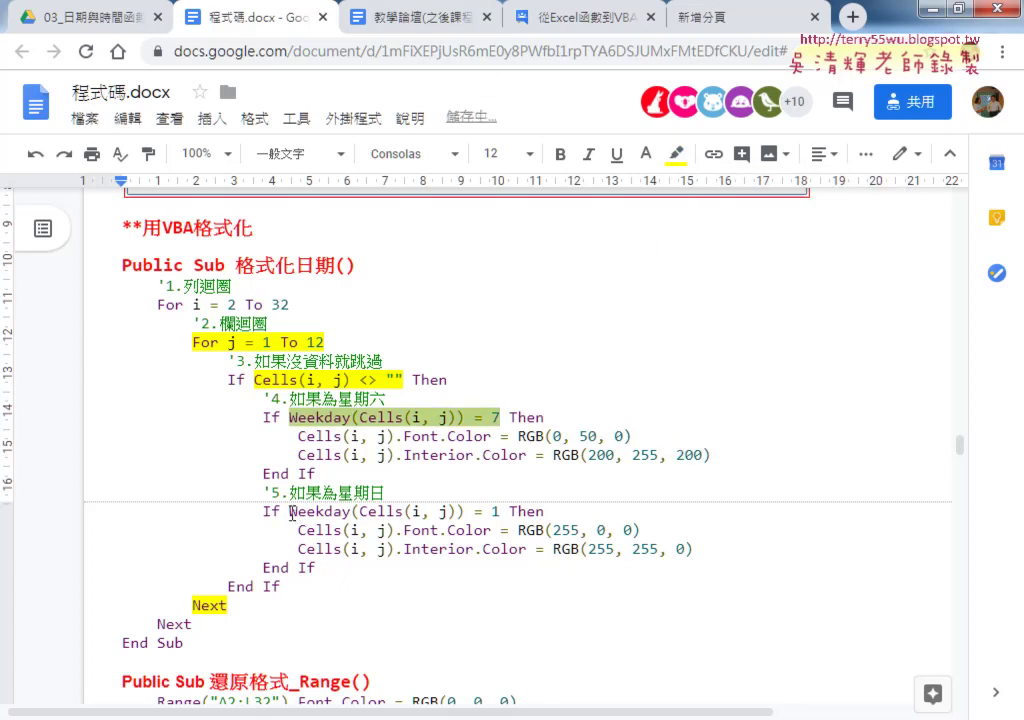
drag(289, 512, 513, 512)
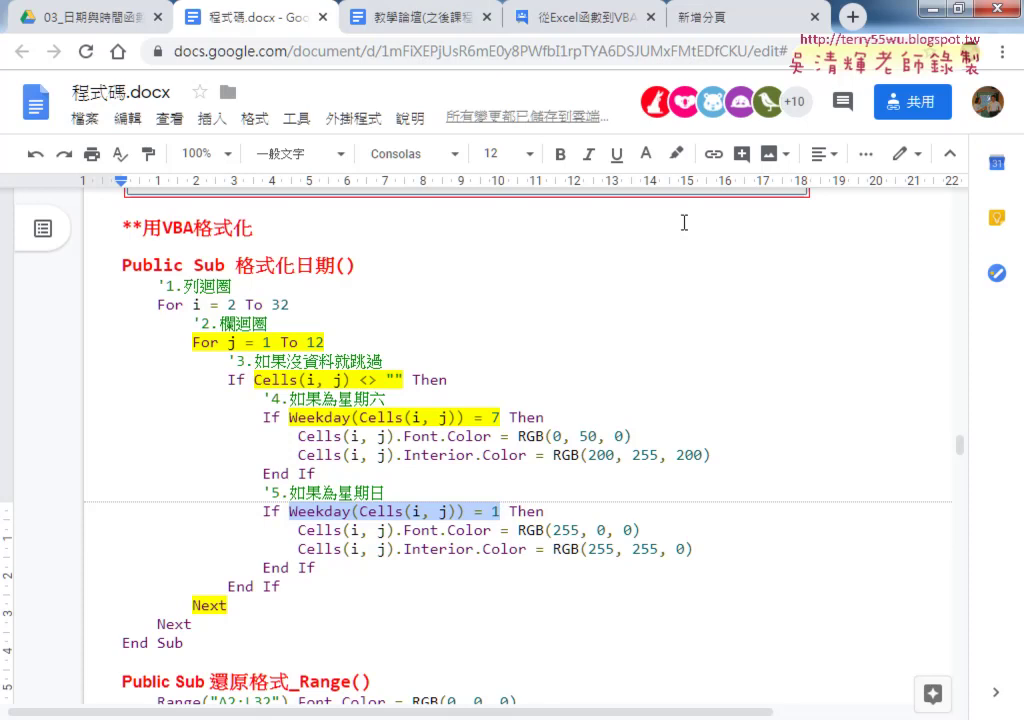
click(677, 153)
click(751, 248)
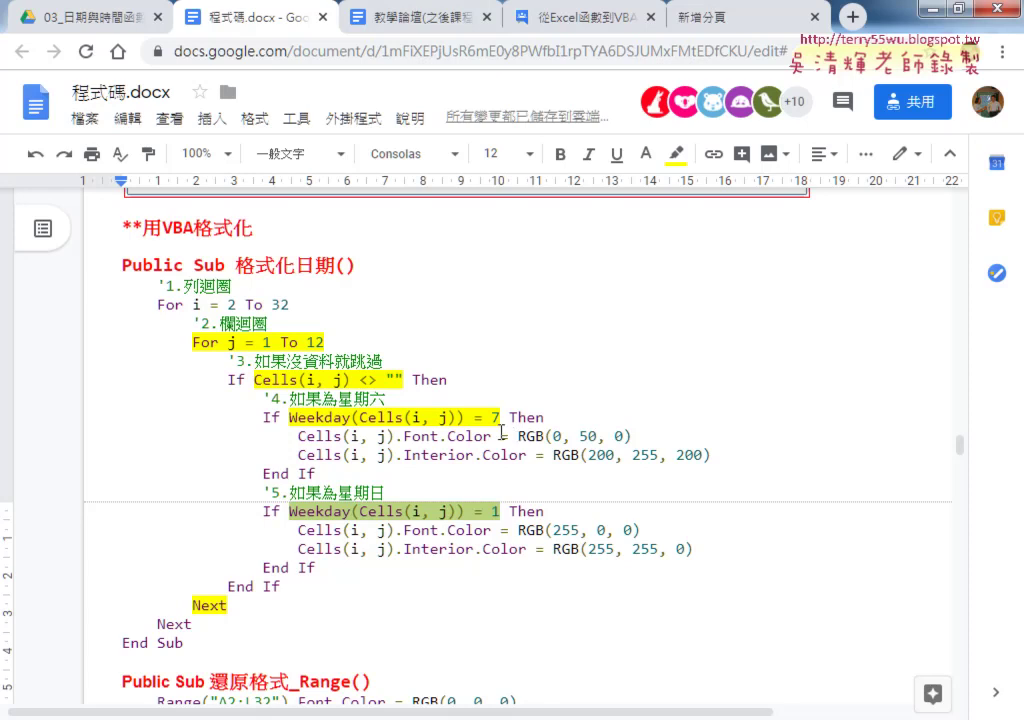
- Point out the Font.Color and Interior.Color settings and the green value in RGB(0, 50, 0)
drag(403, 436, 492, 436)
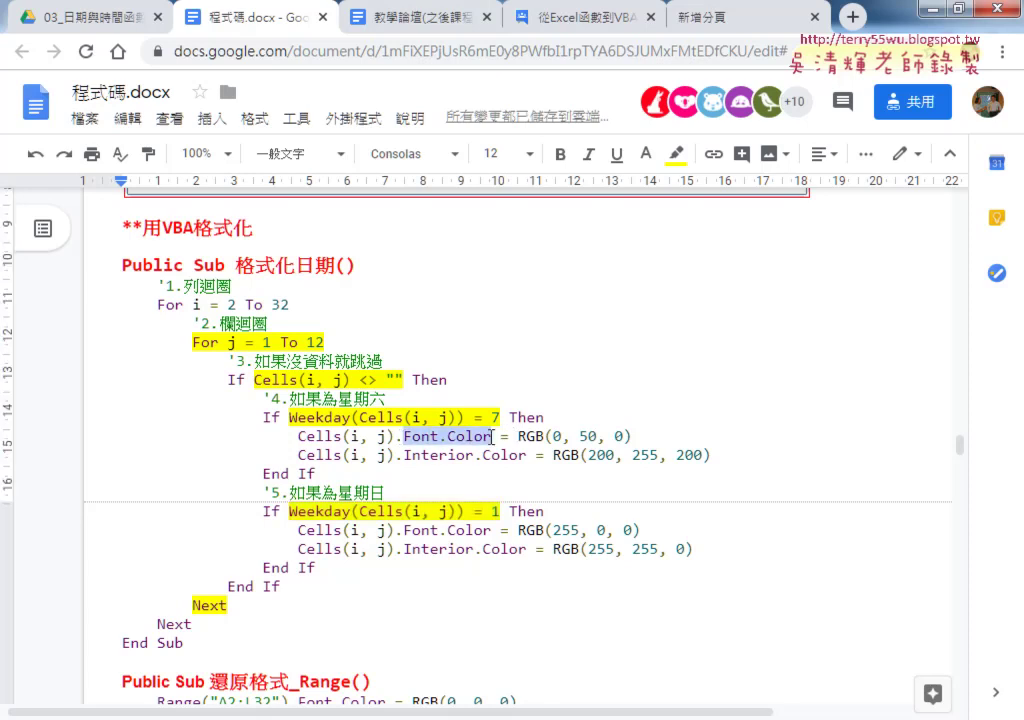
drag(403, 455, 527, 455)
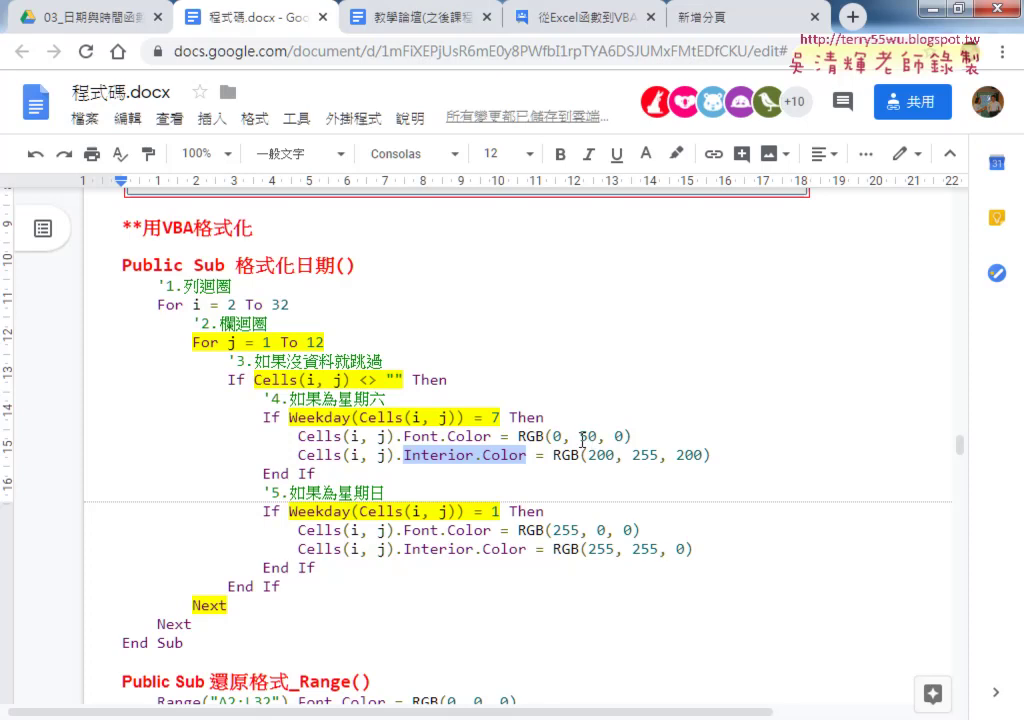
click(582, 437)
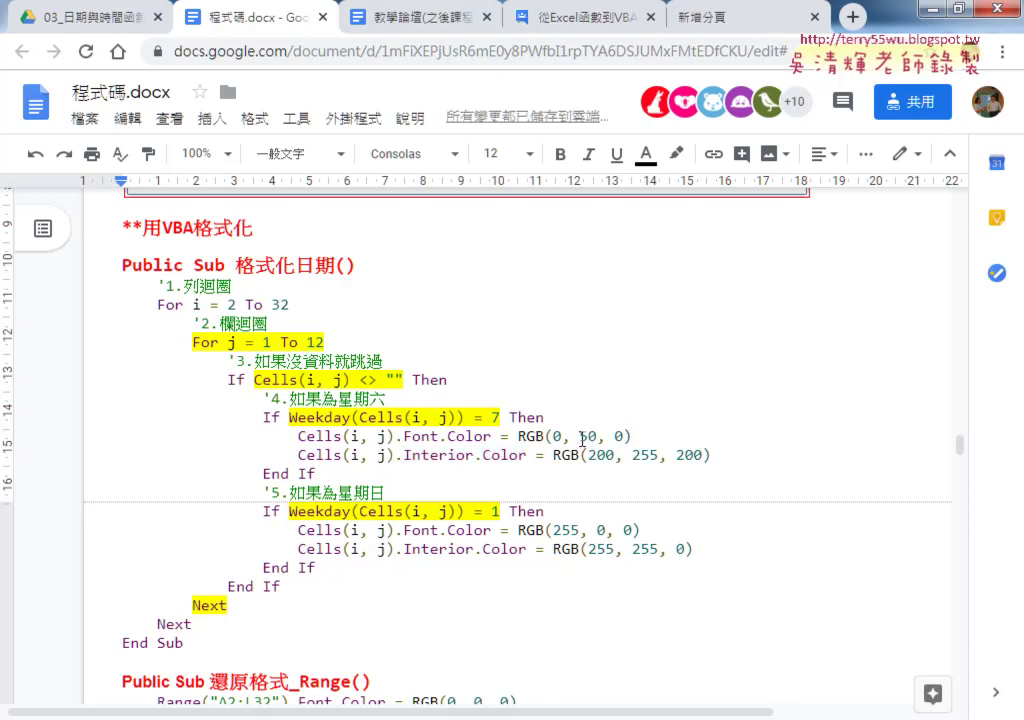
drag(579, 437, 589, 437)
- Select the 還原格式_Range line resetting A2:L32 font to black, then switch to Excel
scroll(571, 500, down, 2)
scroll(565, 336, down, 1)
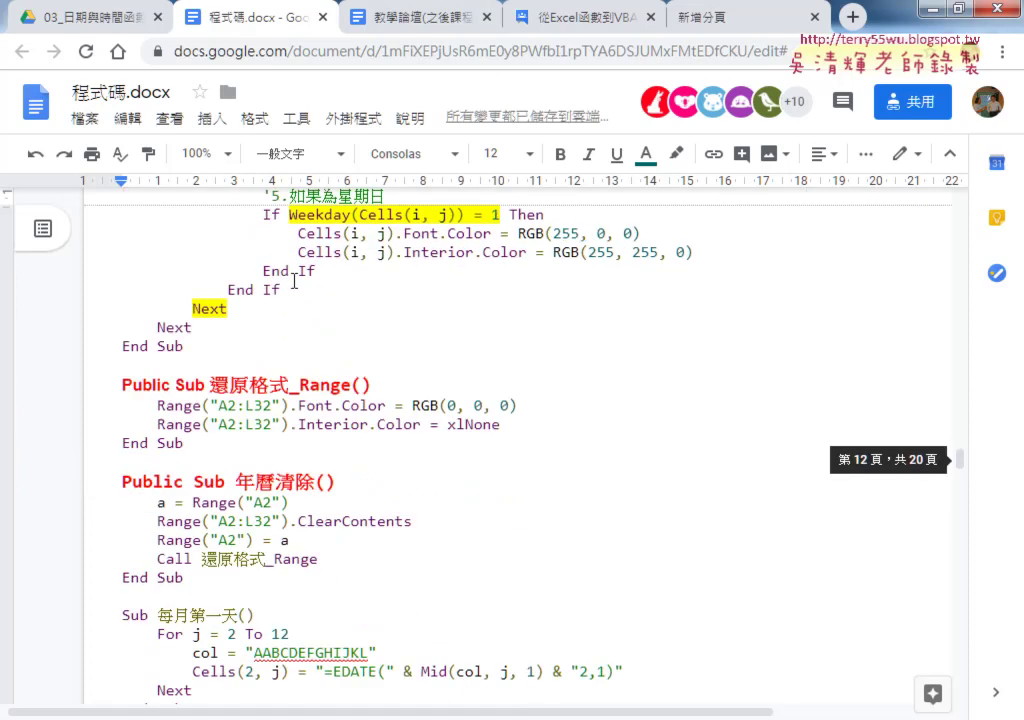
scroll(248, 235, up, 1)
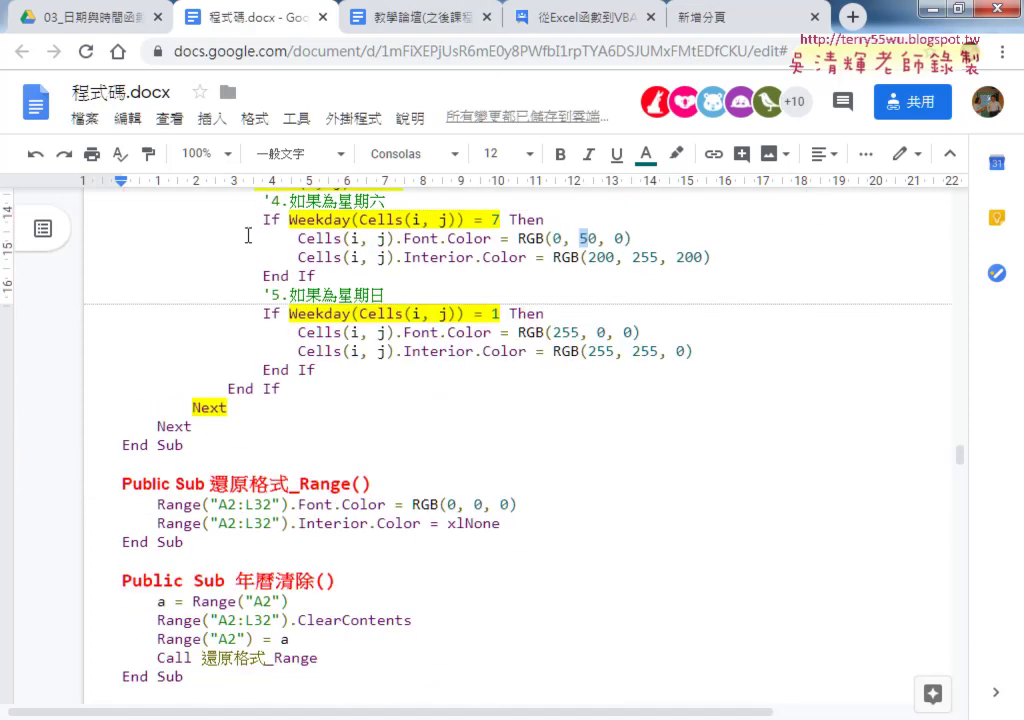
click(158, 505)
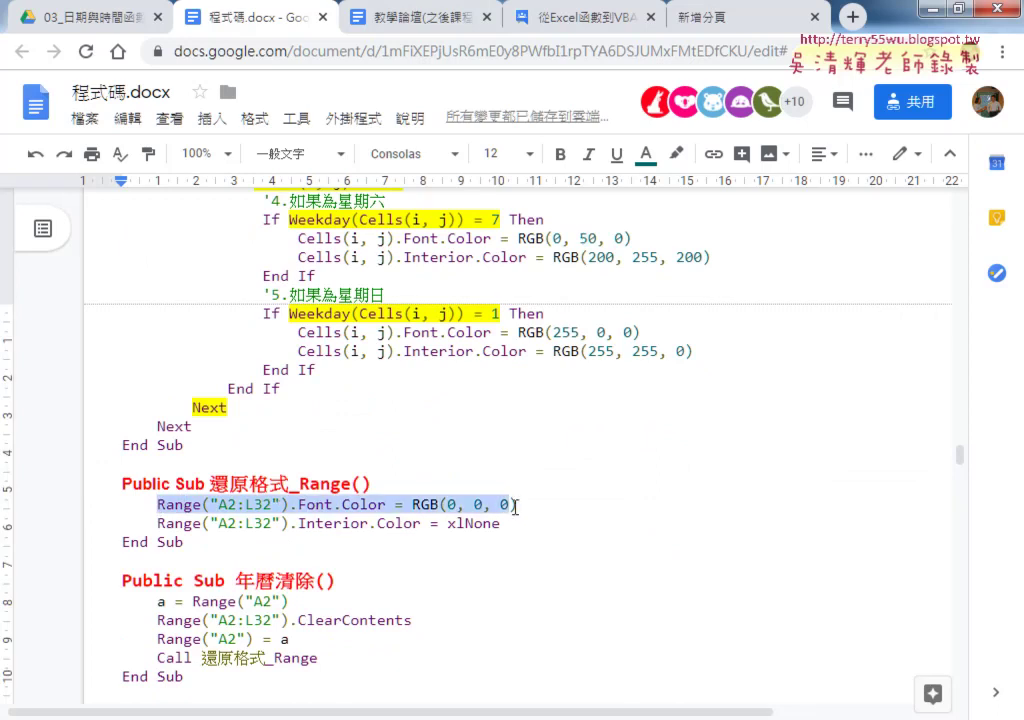
drag(158, 505, 511, 504)
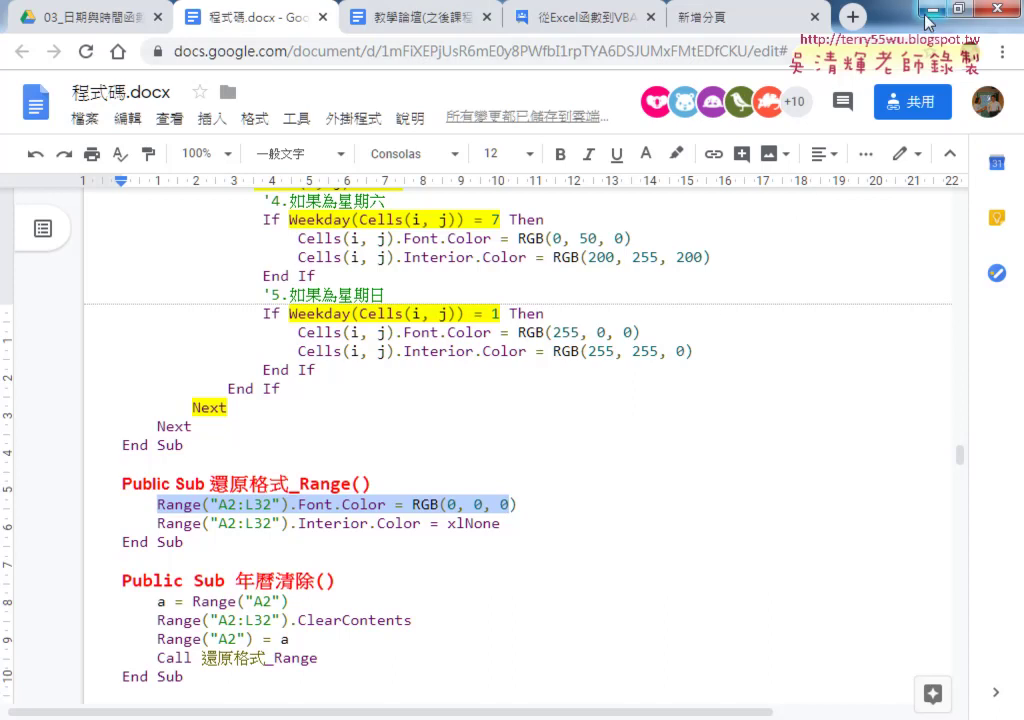
key(alt+Tab)
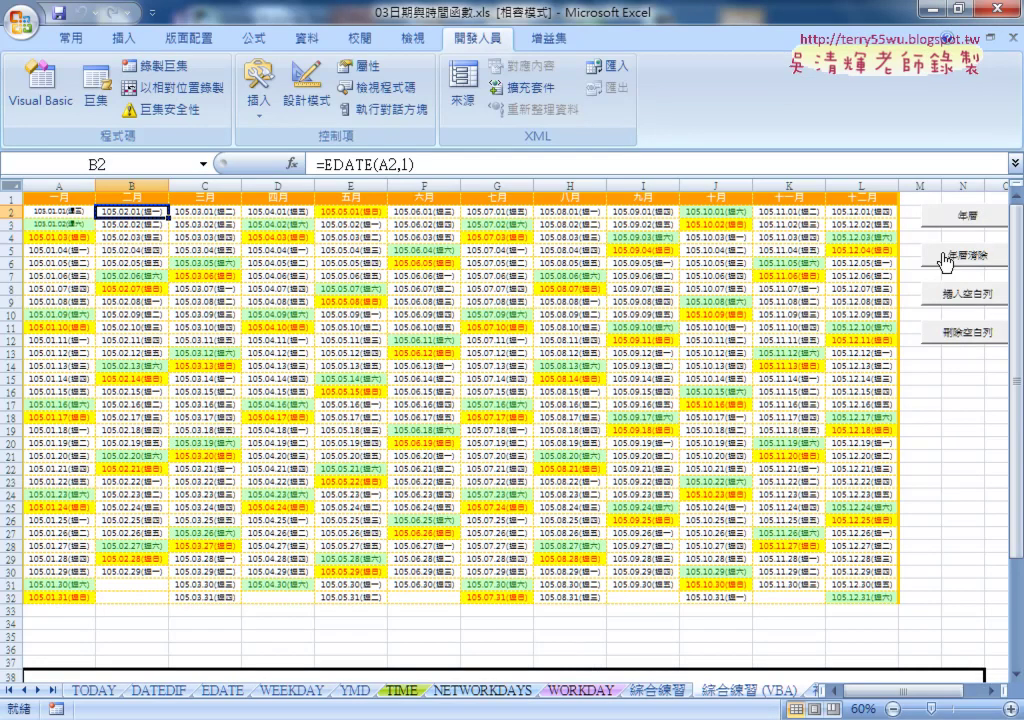
click(666, 690)
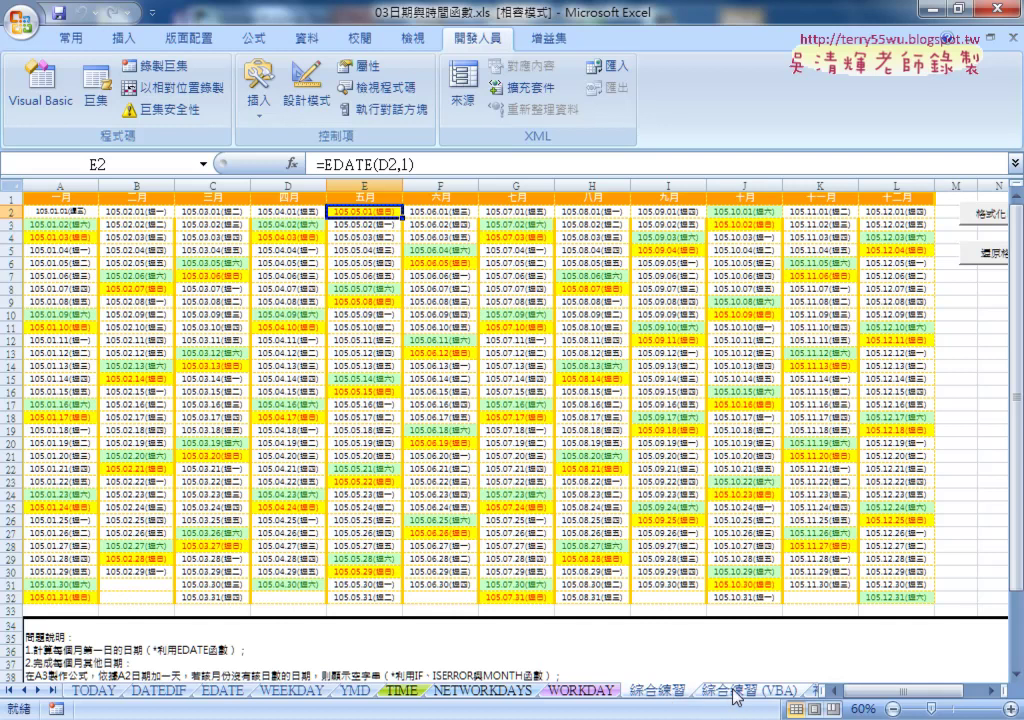
click(735, 690)
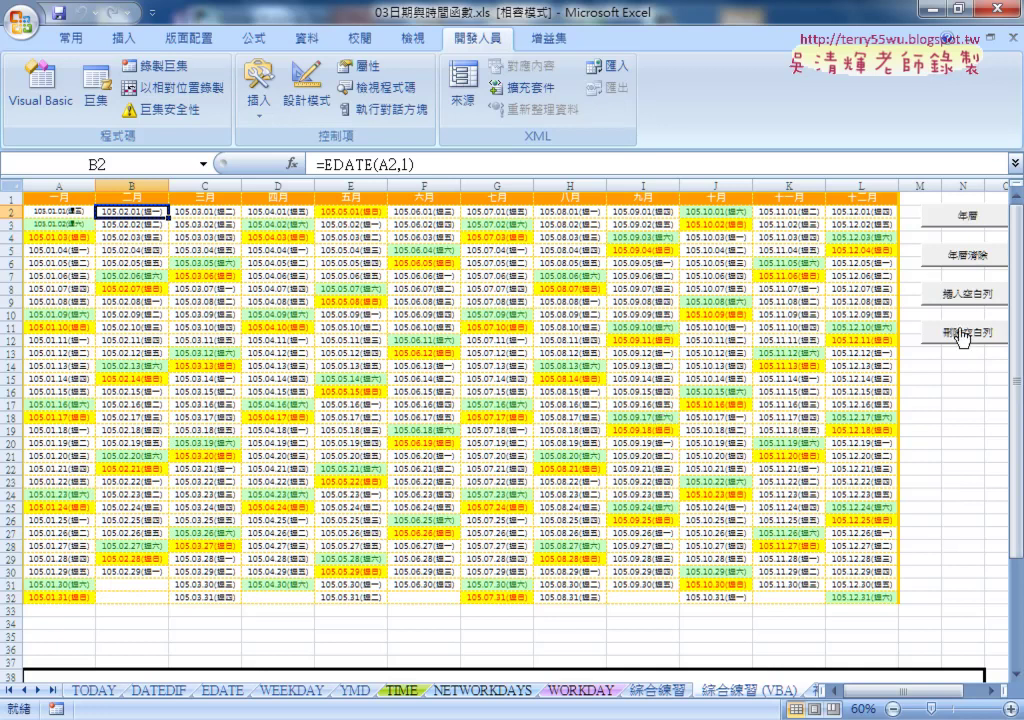
click(957, 263)
mouse_move(40, 211)
mouse_down()
mouse_move(597, 527)
mouse_move(846, 600)
mouse_up()
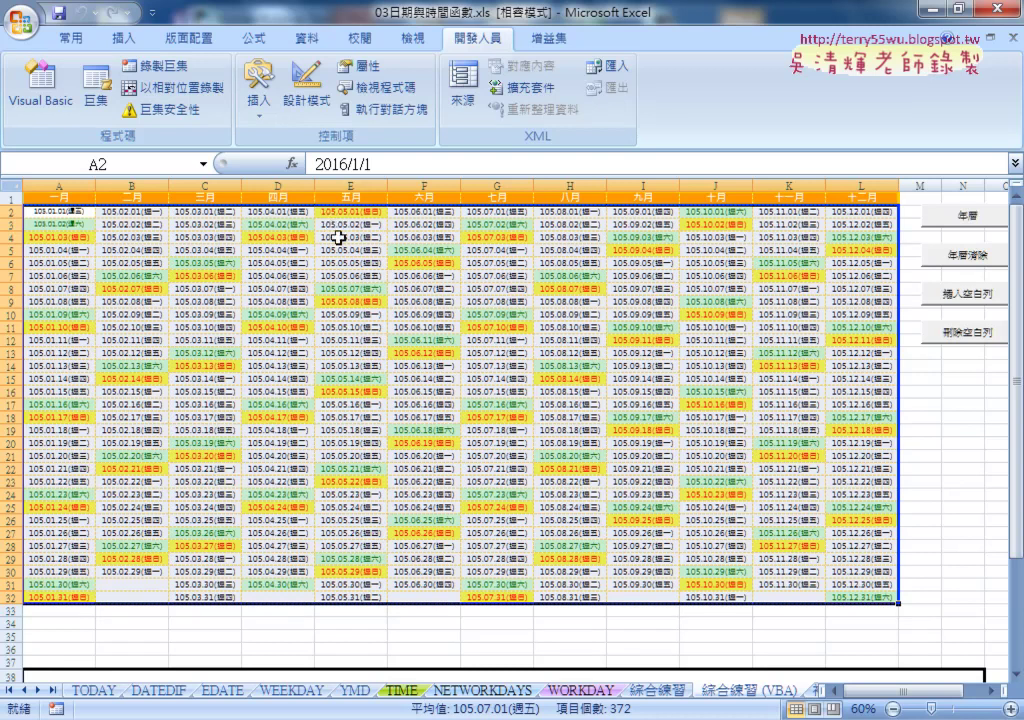
click(72, 213)
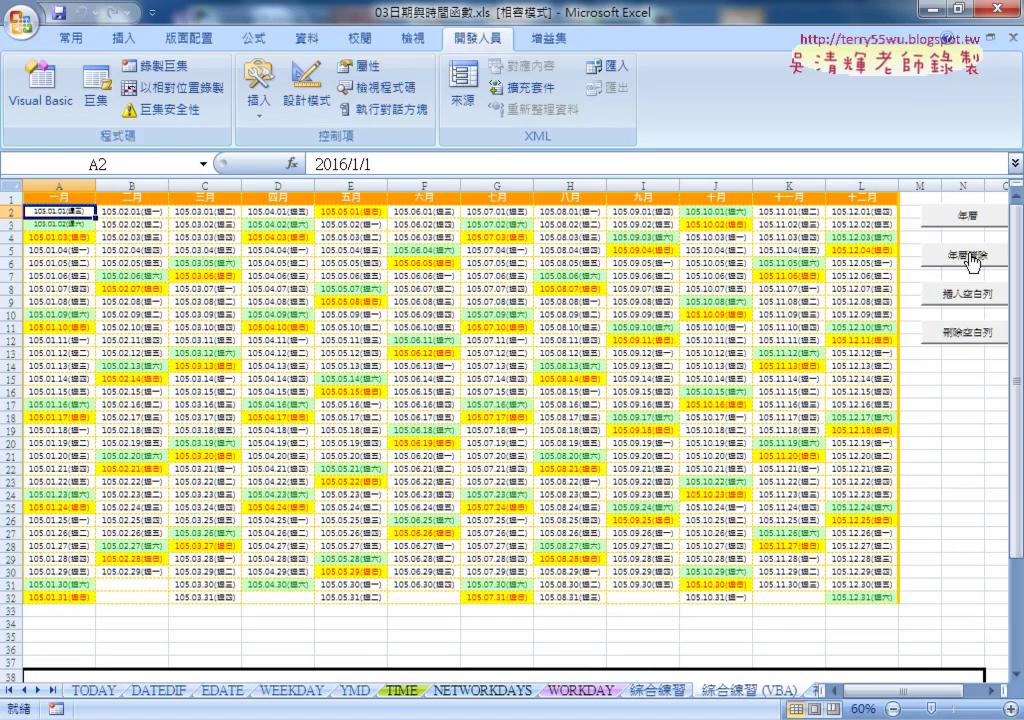
click(970, 258)
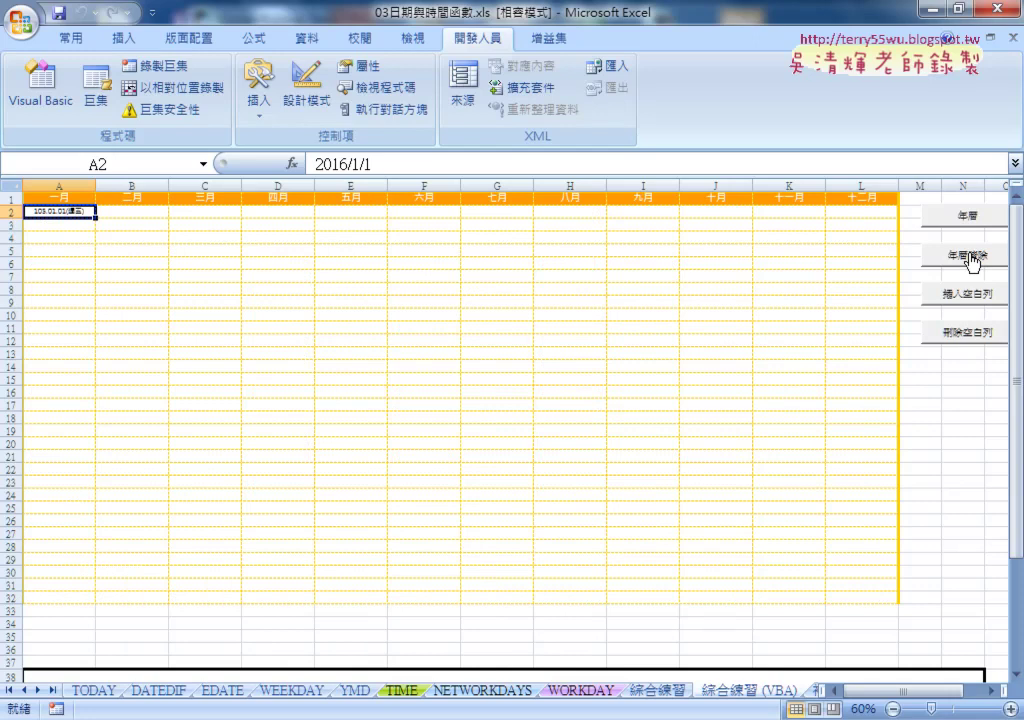
click(640, 328)
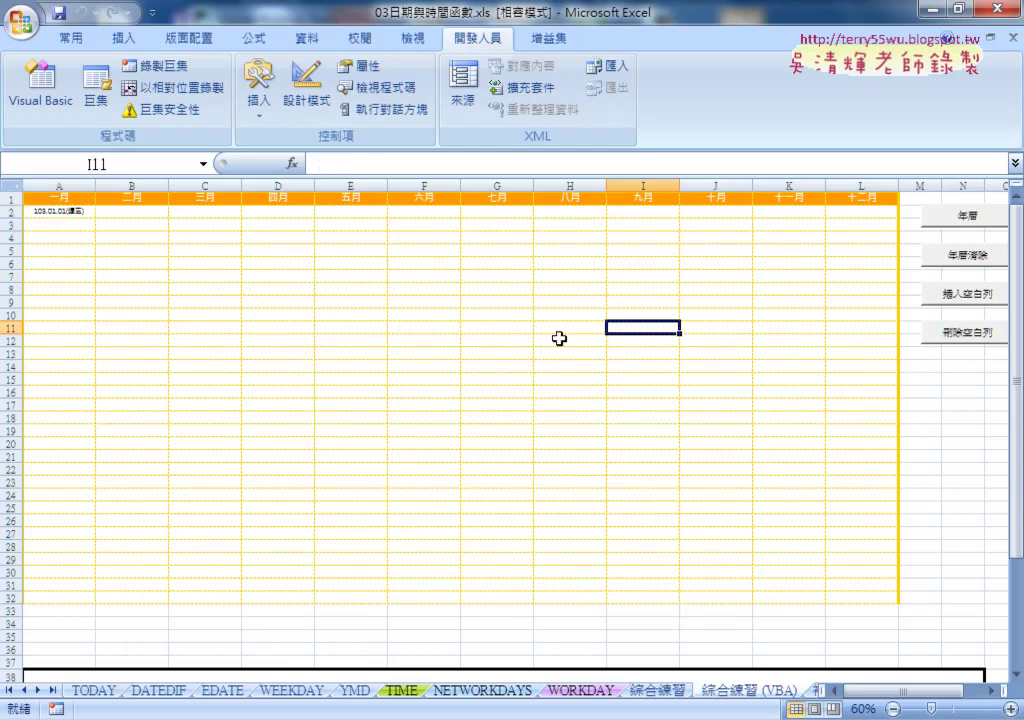
click(77, 210)
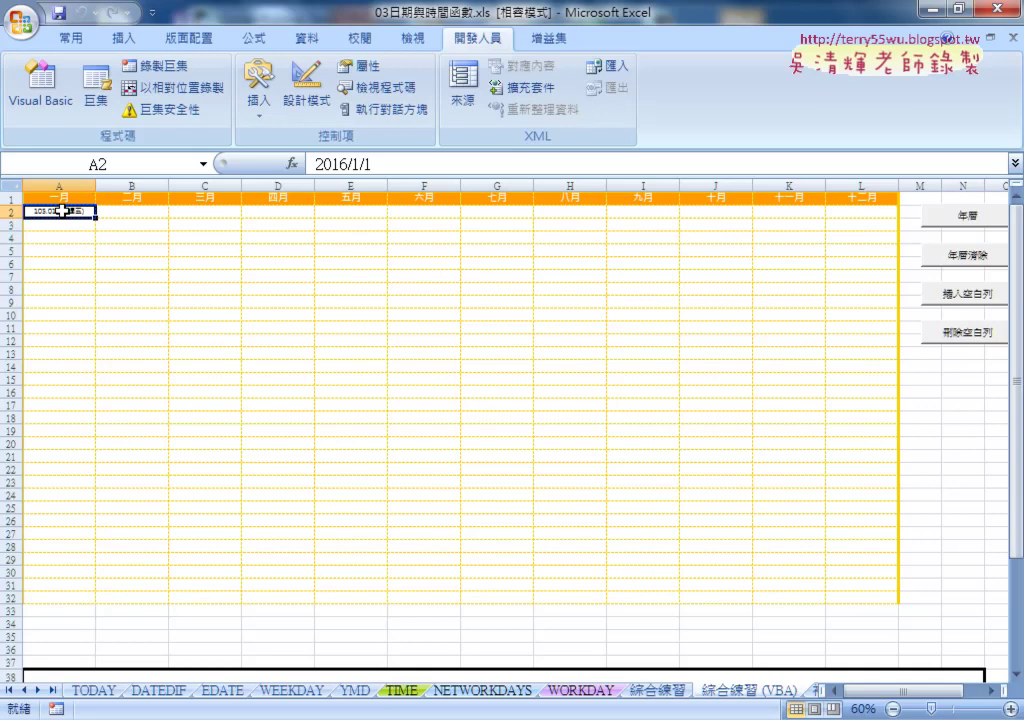
mouse_move(62, 211)
mouse_down()
mouse_move(632, 456)
mouse_move(873, 602)
mouse_up()
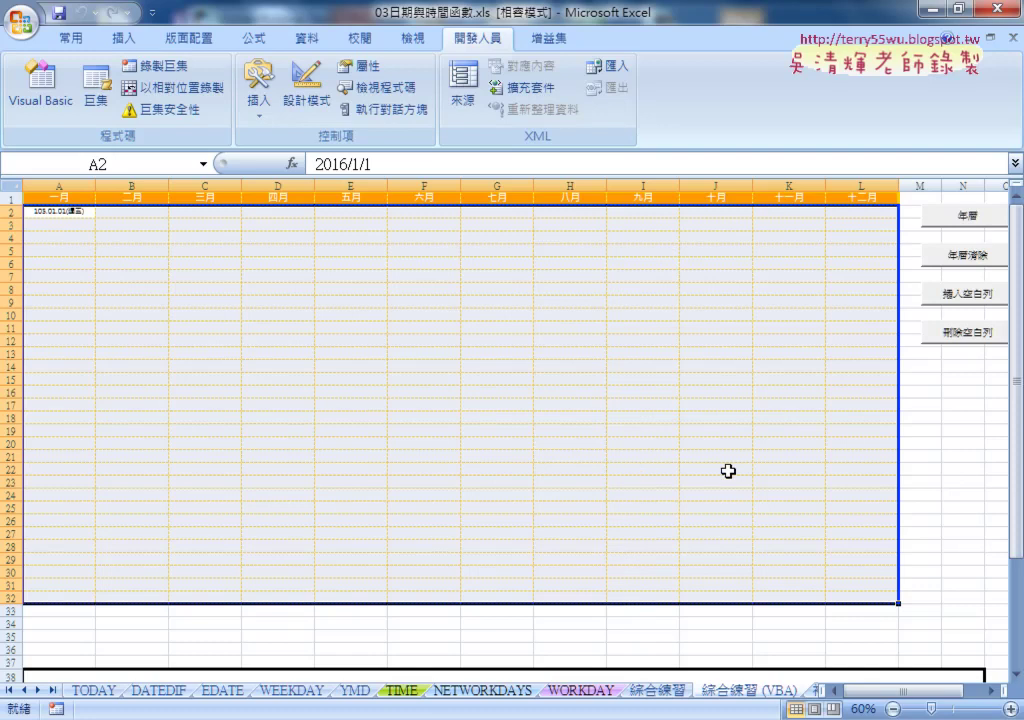
click(55, 211)
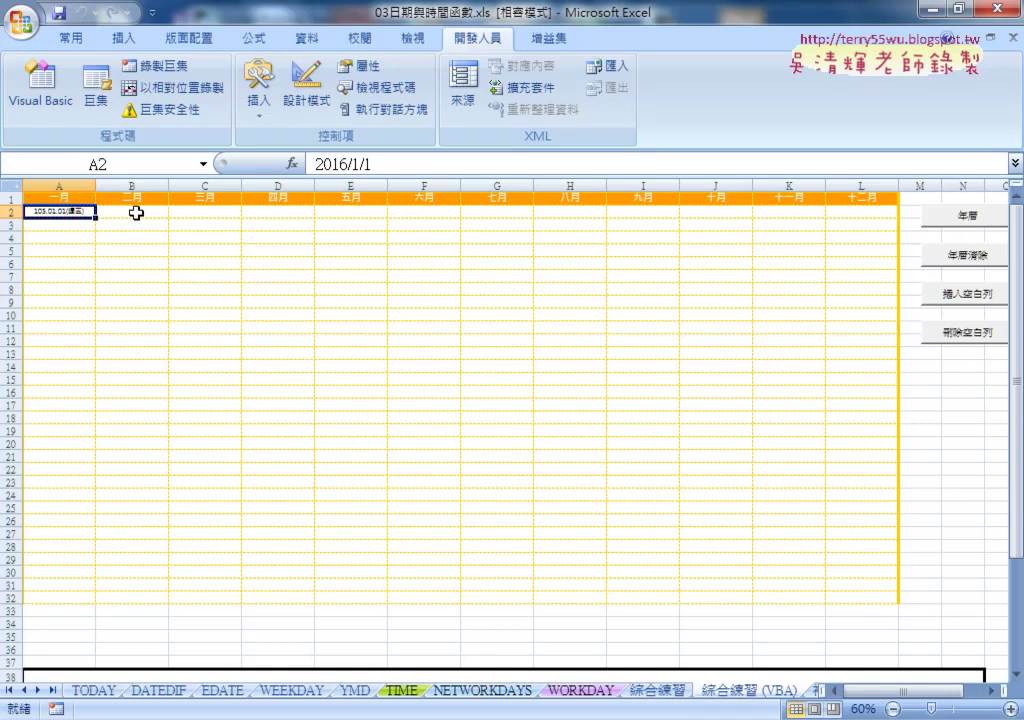
- Run the 年曆 macro, move its 請輸入年份!! prompt lower and enter 2020
click(957, 217)
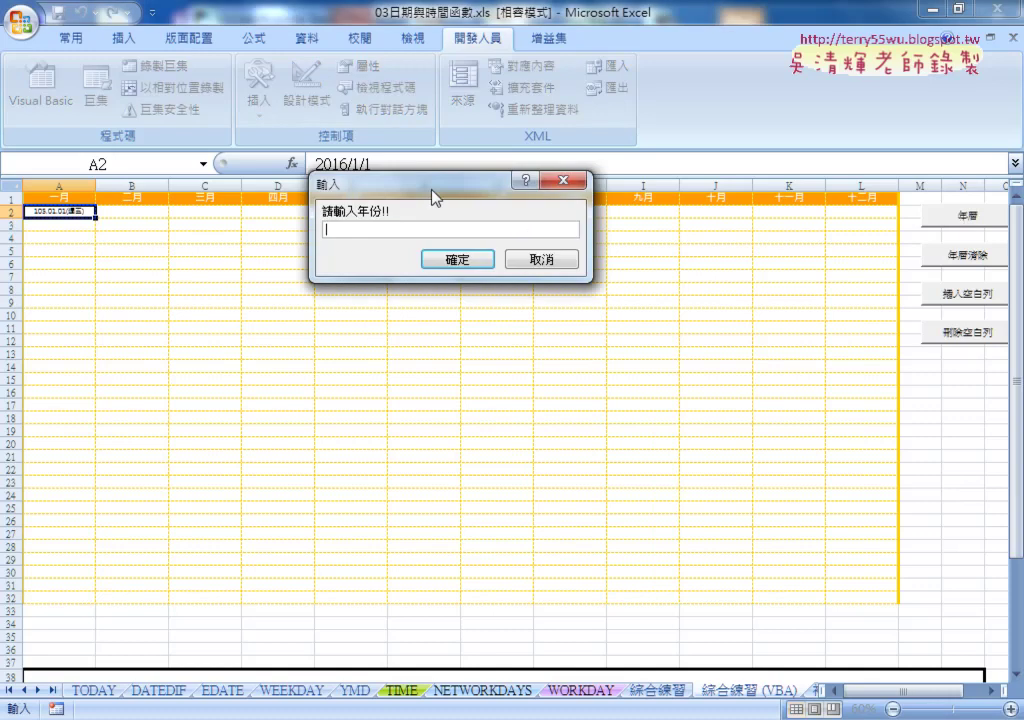
drag(434, 196, 432, 255)
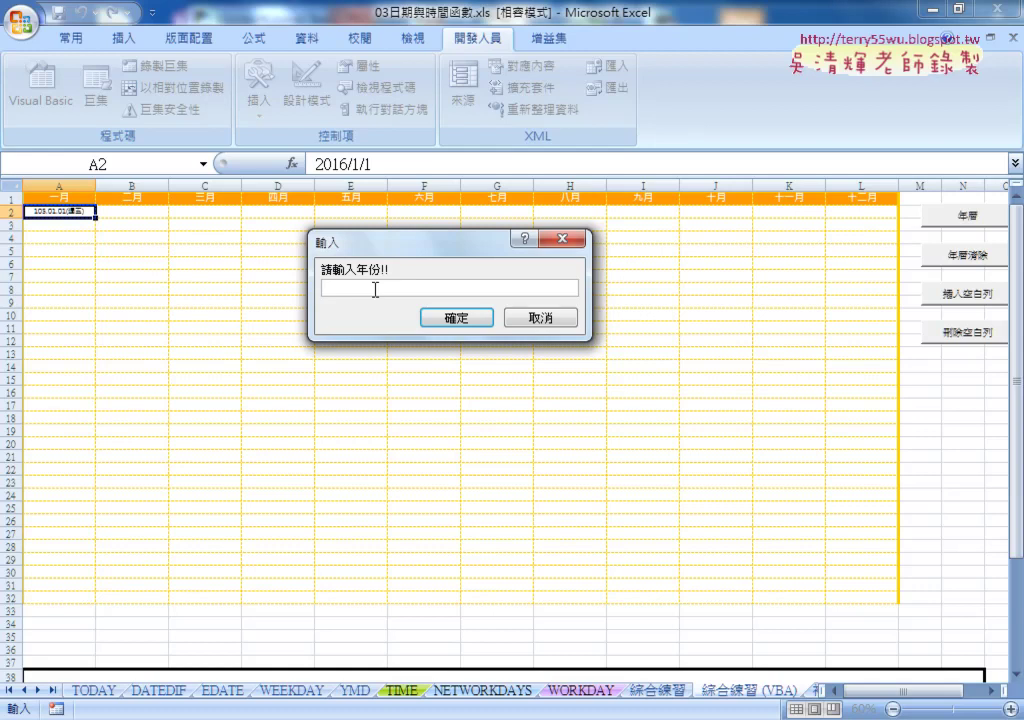
text(2020)
drag(324, 288, 337, 288)
- Mark out regions of the calendar grid while the year prompt stays open
mouse_move(371, 290)
mouse_down()
mouse_move(398, 287)
mouse_move(390, 268)
mouse_move(400, 272)
mouse_move(313, 305)
mouse_move(410, 322)
mouse_up()
mouse_move(345, 238)
mouse_down()
mouse_move(100, 197)
mouse_move(112, 212)
mouse_up()
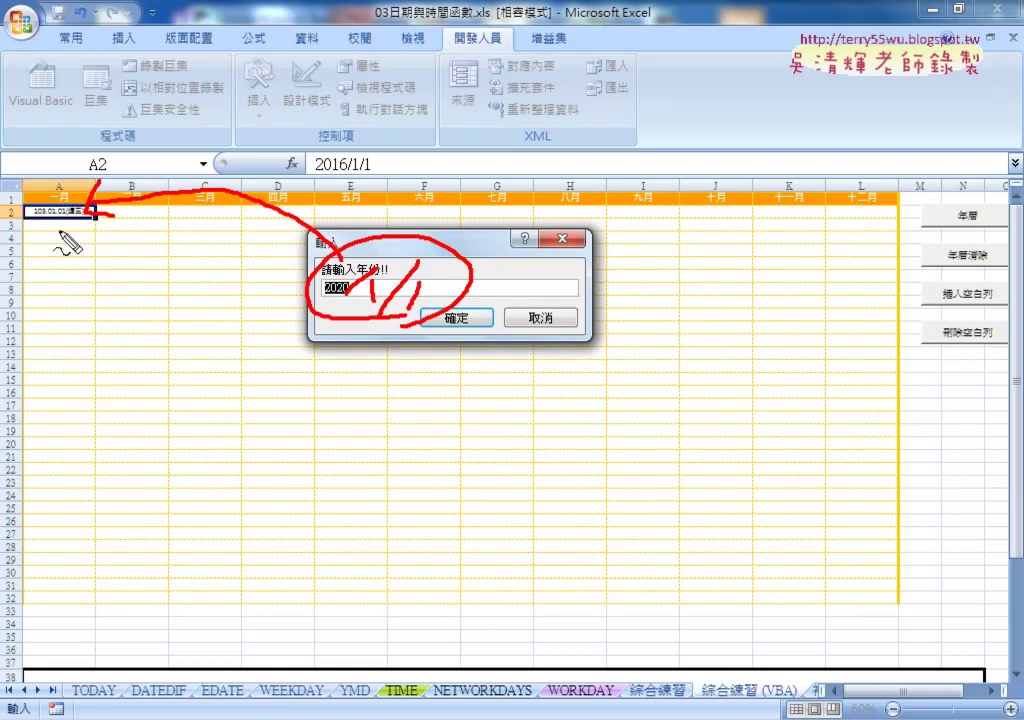
drag(24, 206, 26, 232)
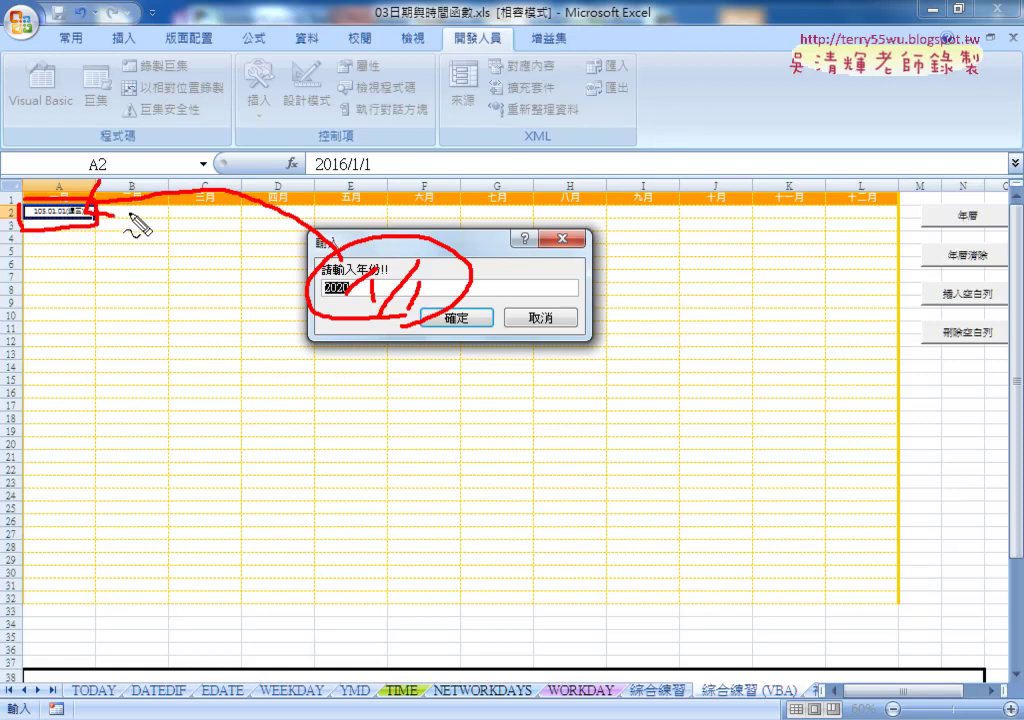
mouse_move(127, 213)
mouse_down()
mouse_move(216, 209)
mouse_move(231, 218)
mouse_up()
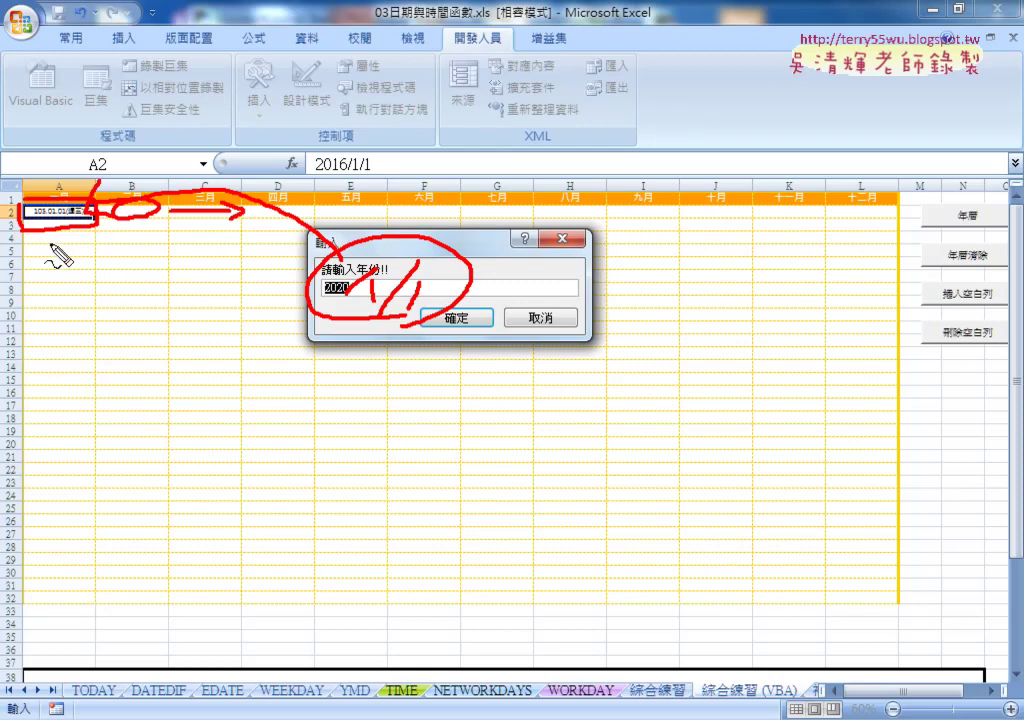
mouse_move(56, 228)
mouse_down()
mouse_move(56, 356)
mouse_move(75, 330)
mouse_up()
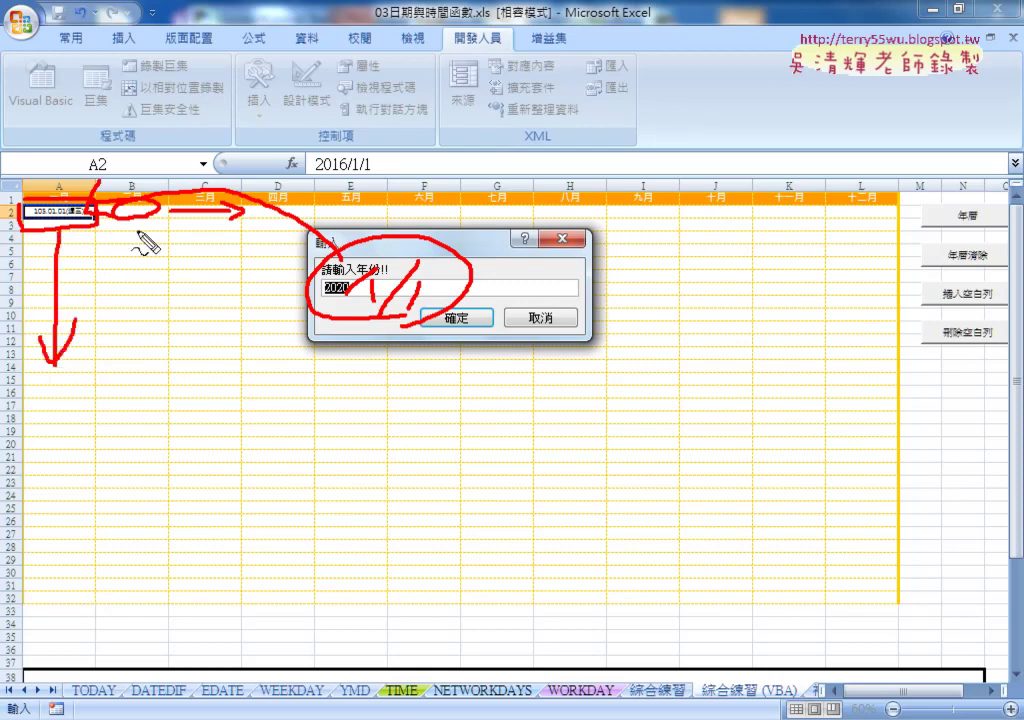
mouse_move(127, 228)
mouse_down()
mouse_move(127, 352)
mouse_move(150, 304)
mouse_up()
drag(221, 213, 210, 348)
drag(194, 312, 226, 316)
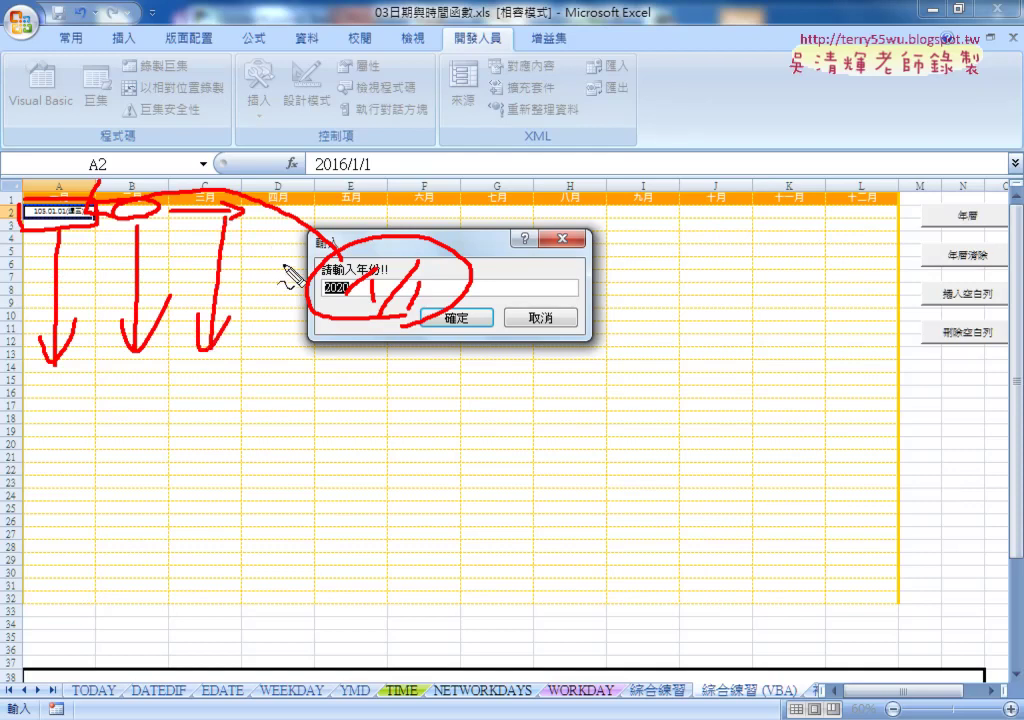
drag(277, 217, 266, 352)
drag(256, 317, 290, 320)
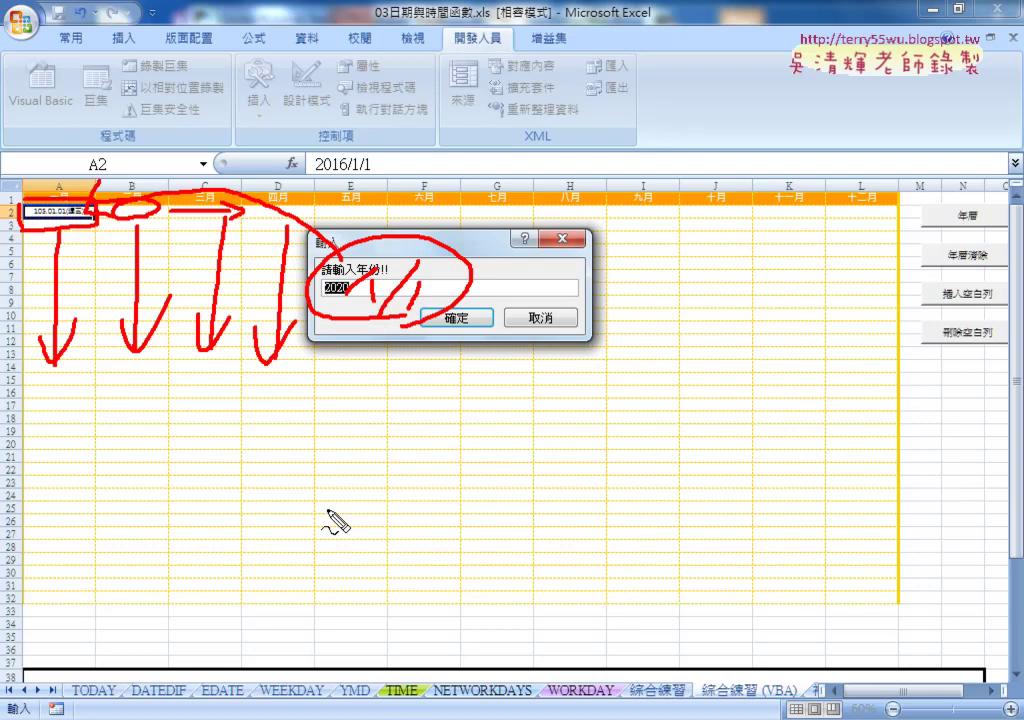
key(Escape)
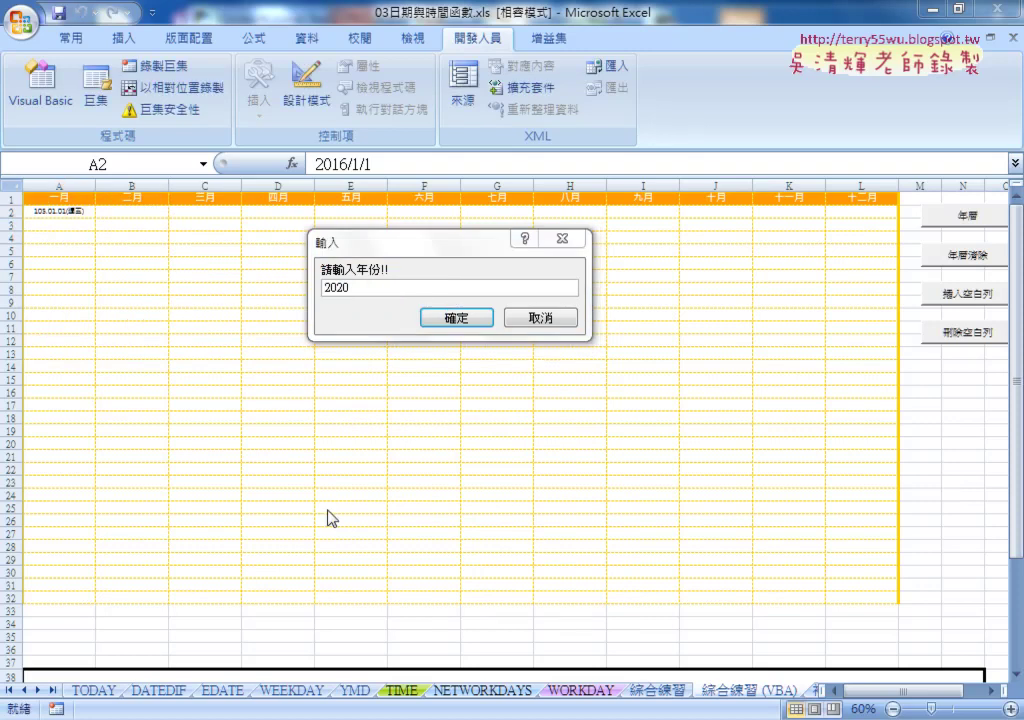
- Accept year 2020 to fill the calendar with its dates and coloured weekends
click(456, 319)
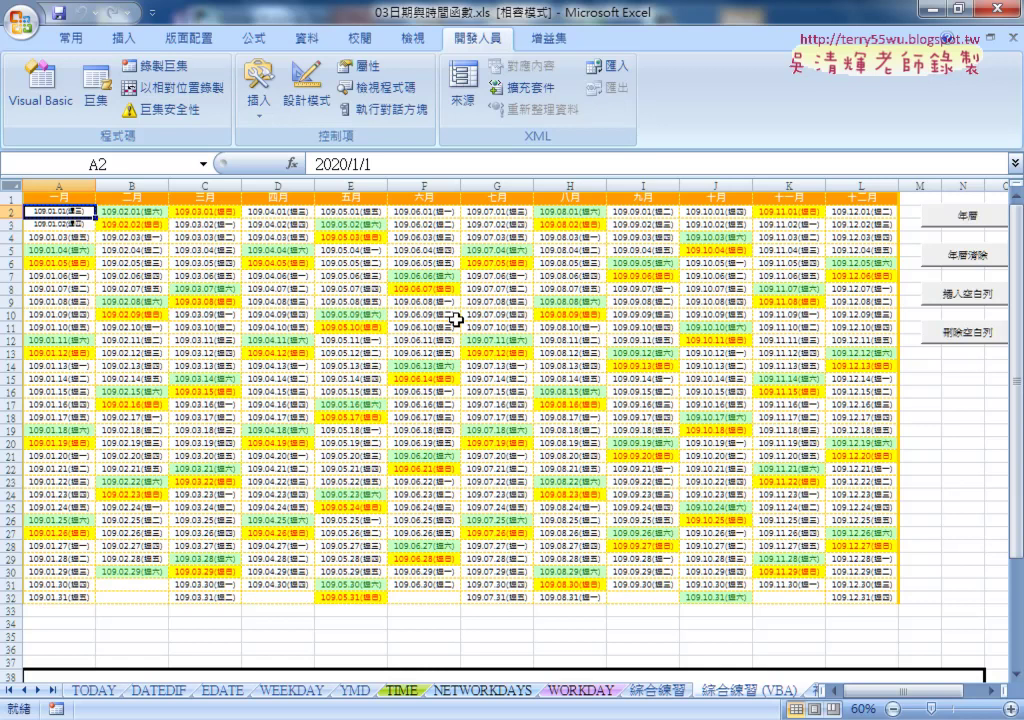
- Clear the calendar with 年曆清除, leaving only 109.01.01(週三) in A2
click(928, 258)
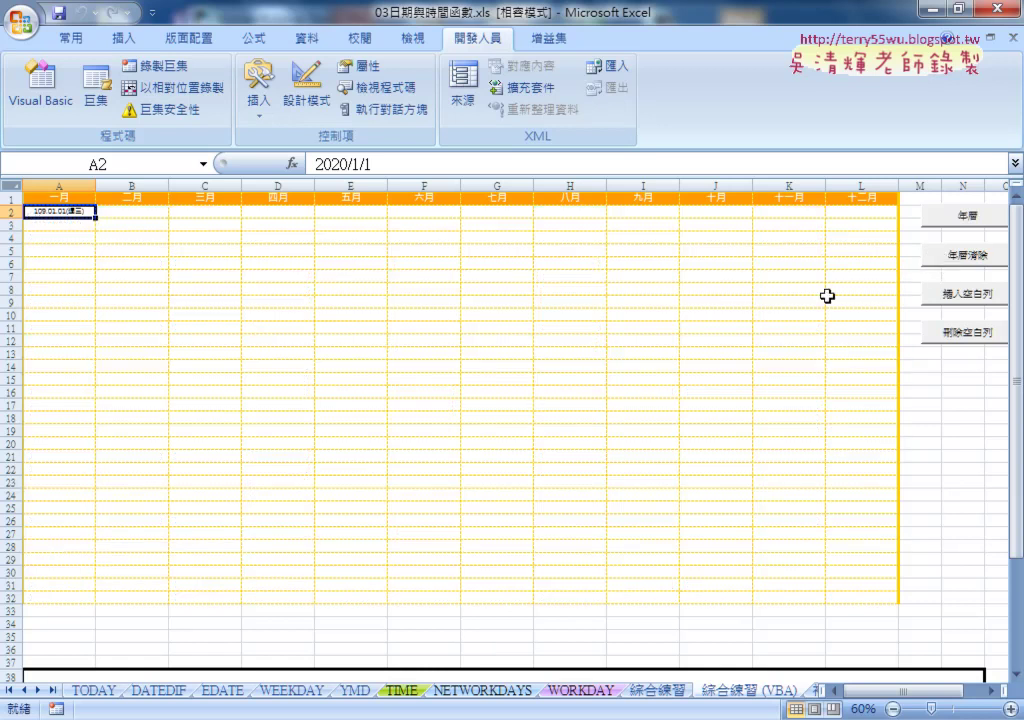
- Run 年曆 with year 2021, filling A2:L32 from 110.01.01 with coloured weekends
click(940, 219)
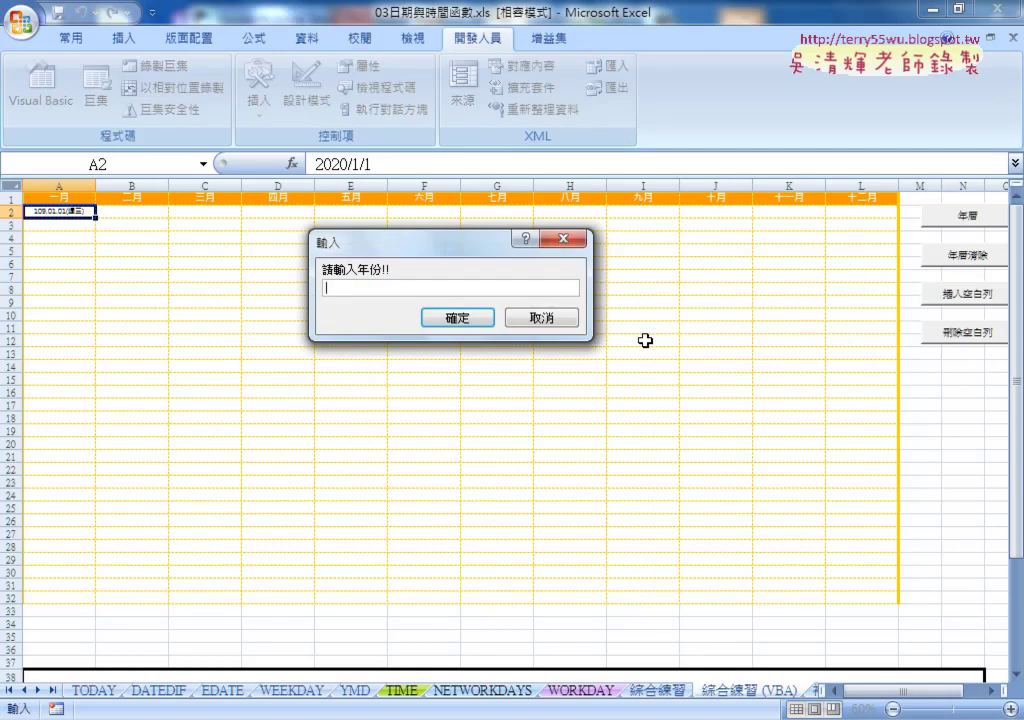
text(2021)
key(Return)
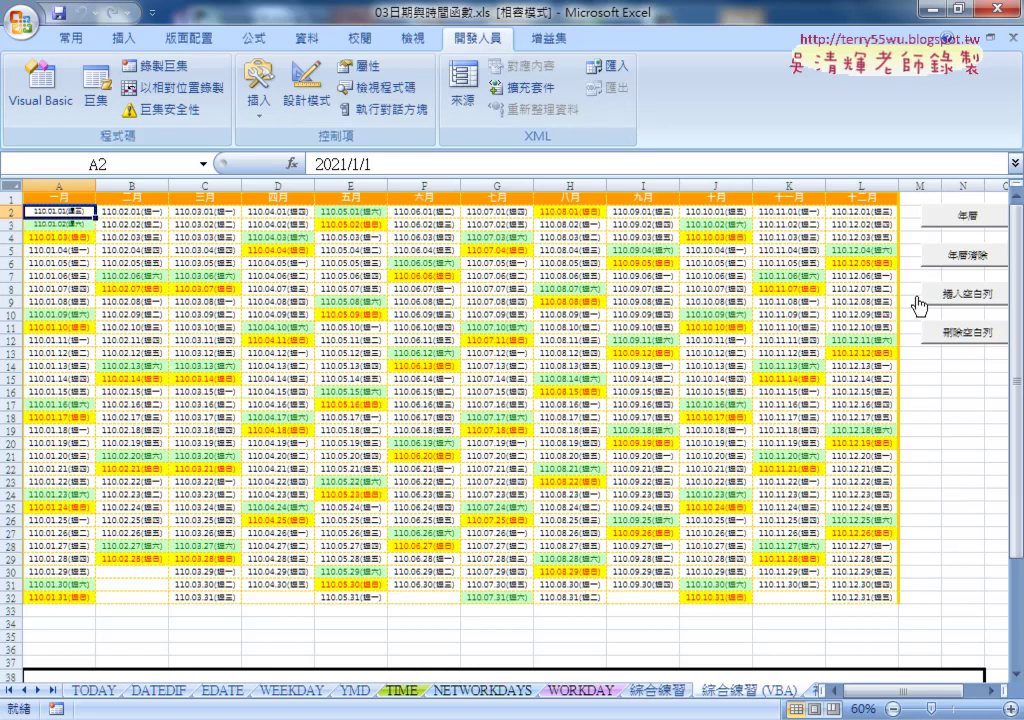
- Insert blank rows between the 2021 dates with 插入空白列, then remove them with 刪除空白列
click(962, 294)
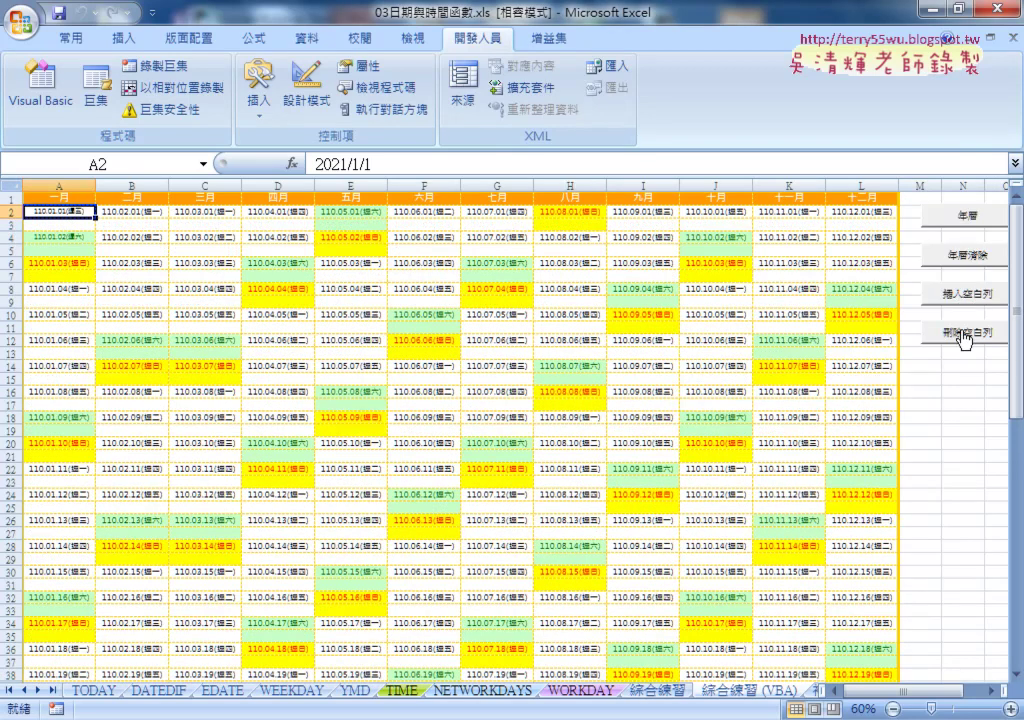
click(962, 336)
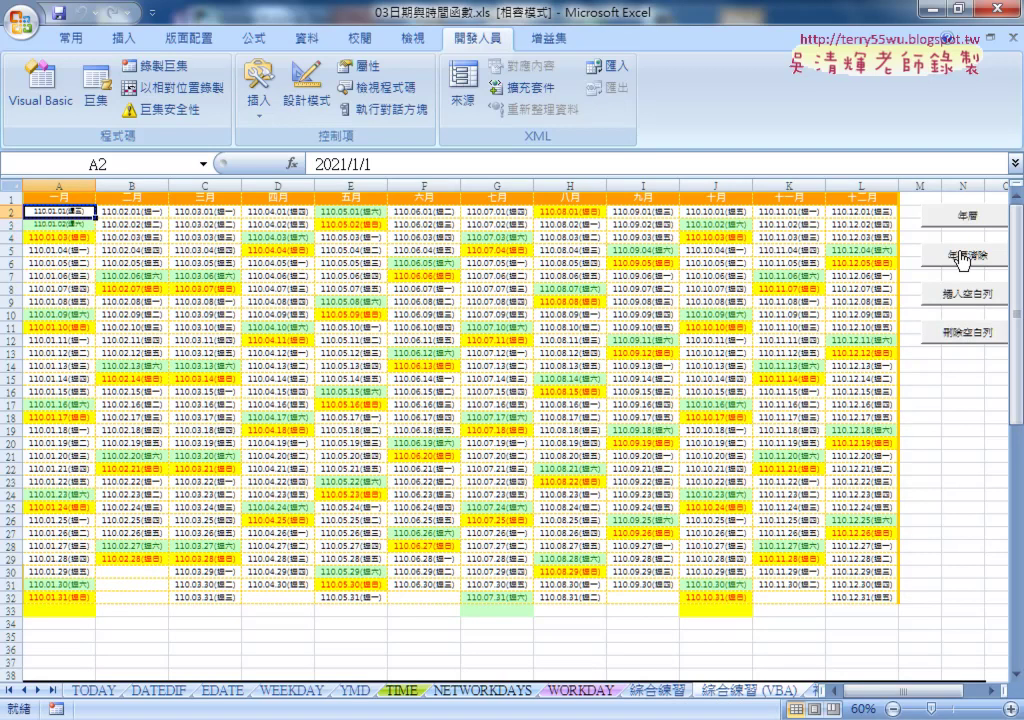
- Clear the 2021 calendar, then open 年曆清除's code through its button's 指定巨集 > 編輯
click(962, 258)
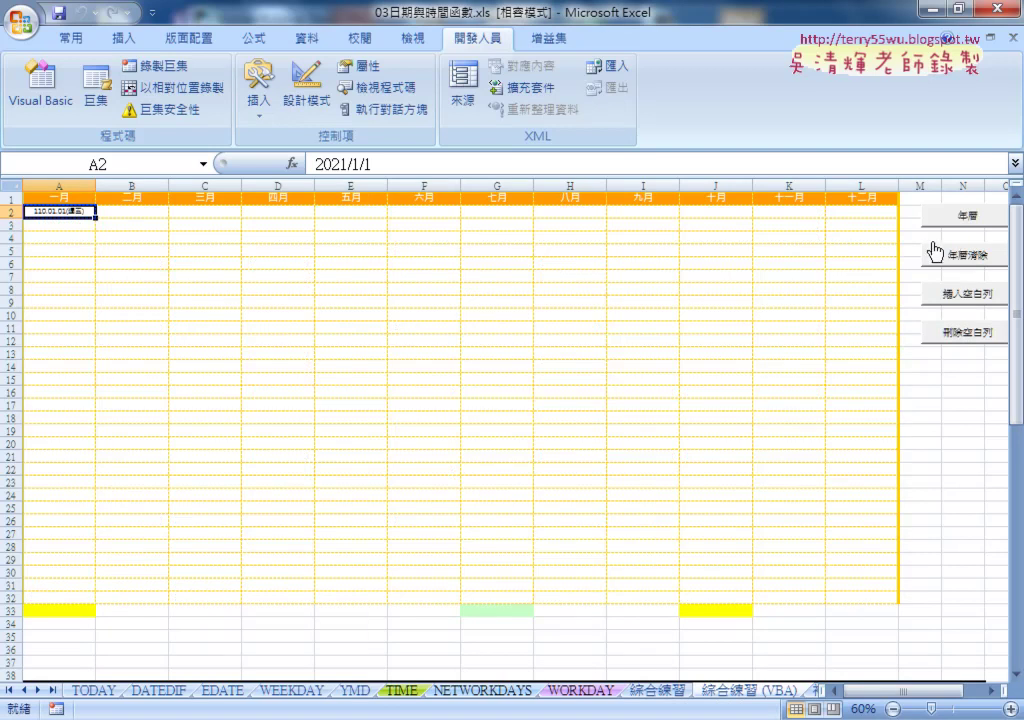
right_click(940, 256)
key(Escape)
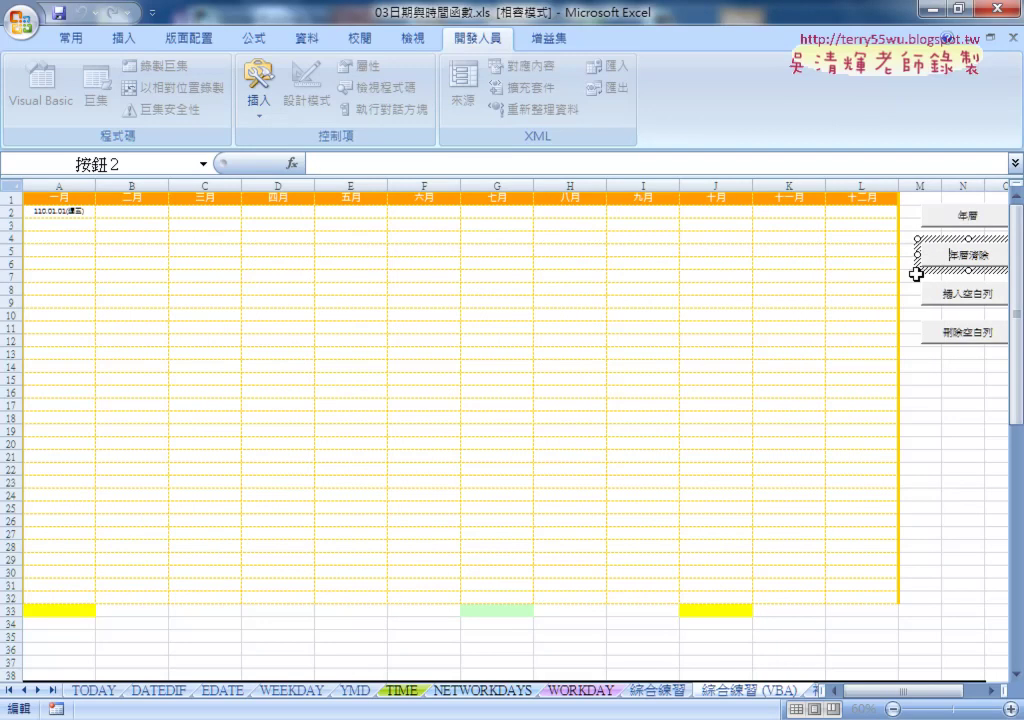
key(Escape)
right_click(950, 256)
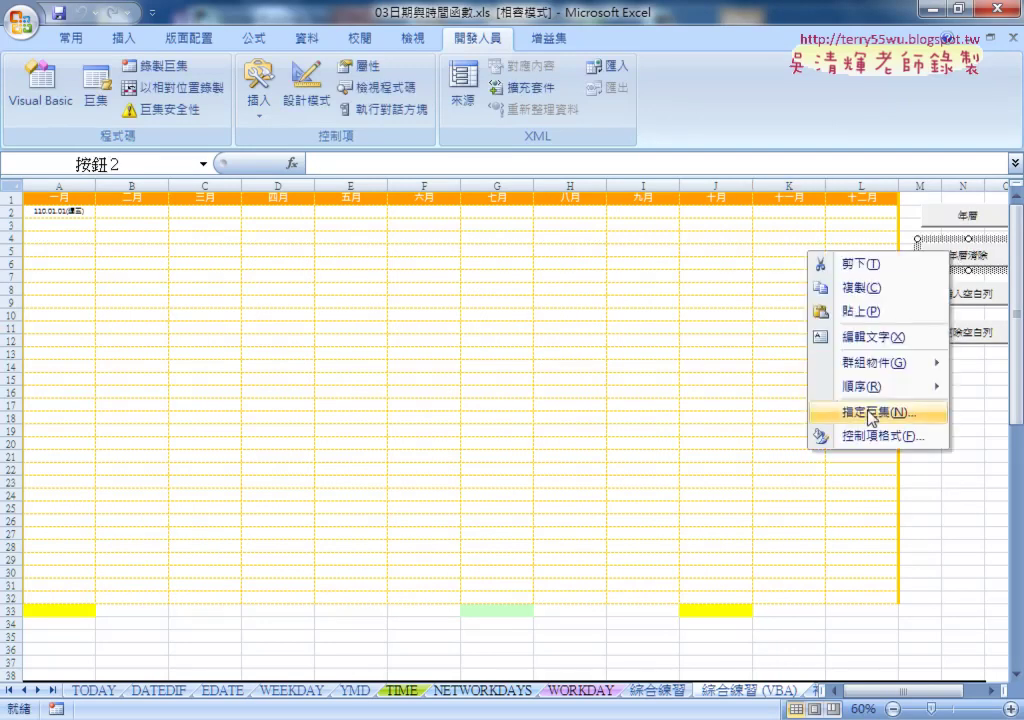
click(878, 411)
click(972, 290)
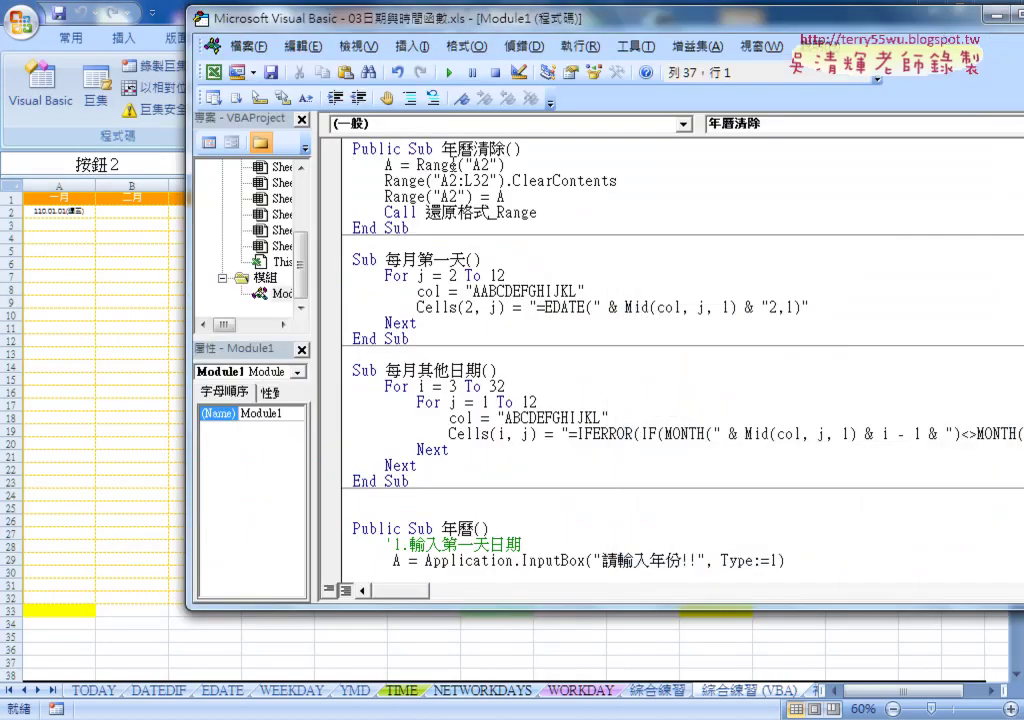
mouse_move(441, 148)
mouse_down()
mouse_move(508, 148)
mouse_move(414, 164)
mouse_up()
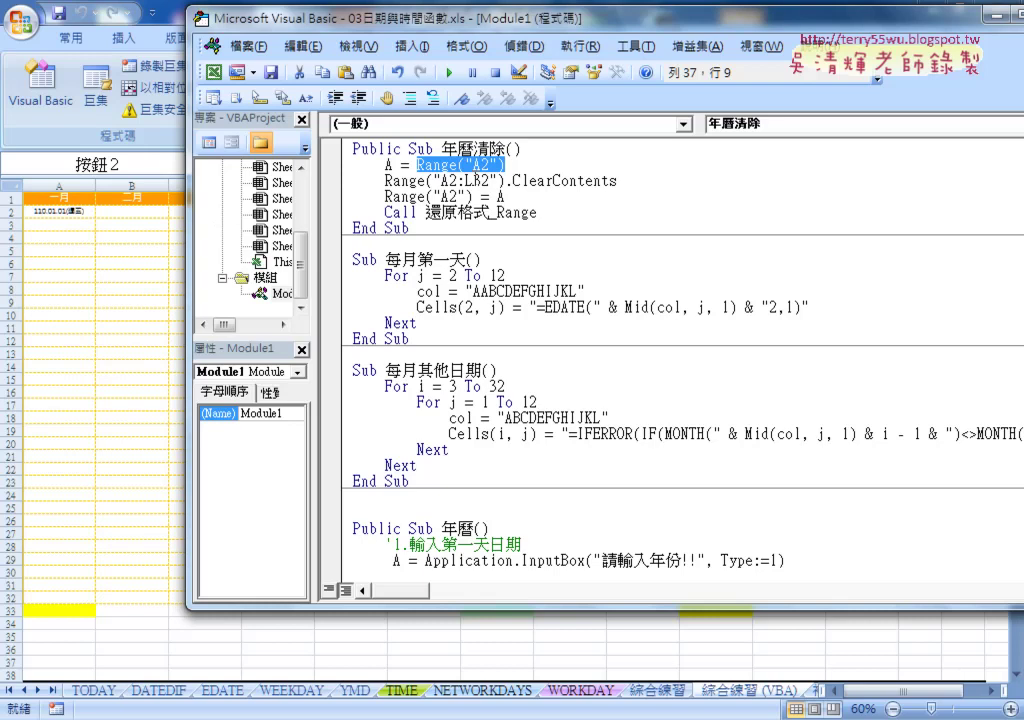
click(384, 164)
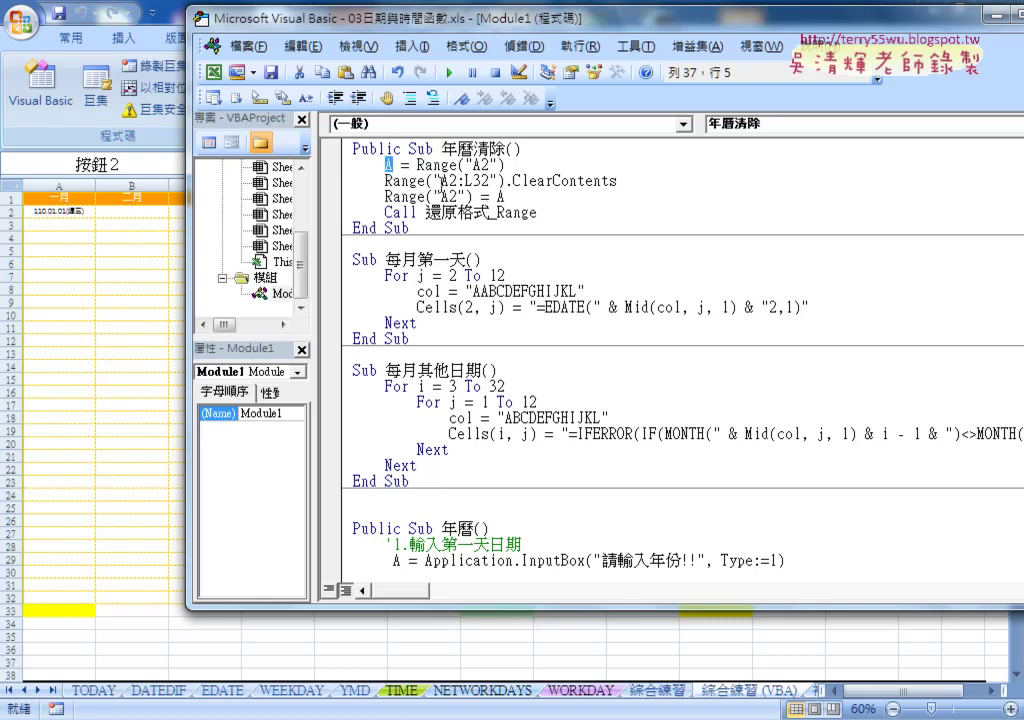
drag(384, 181, 506, 182)
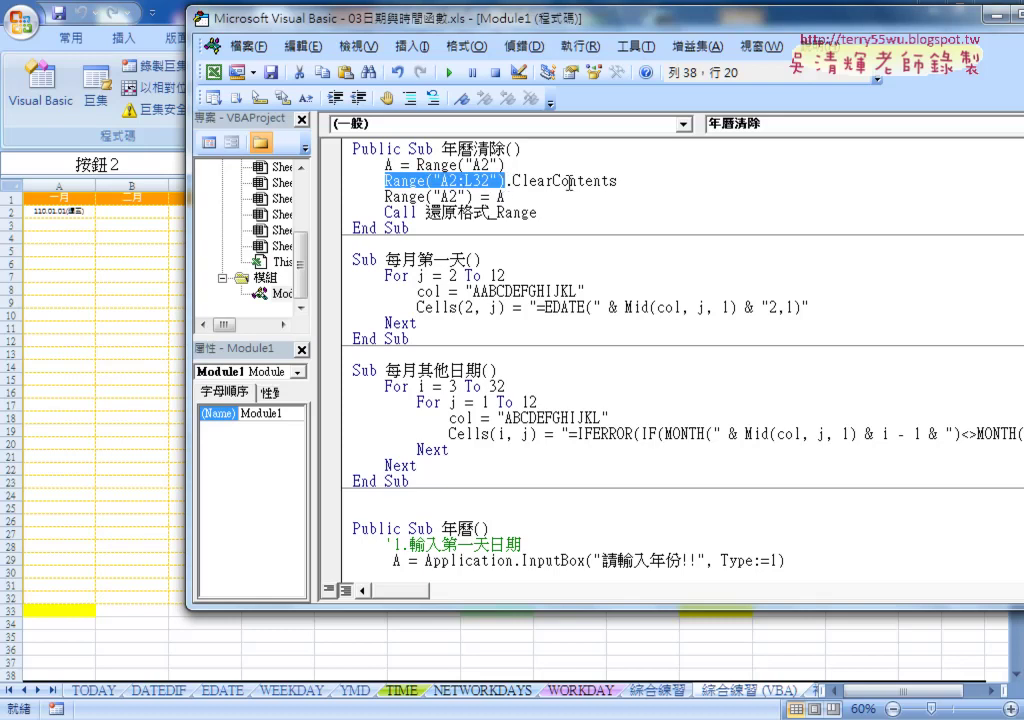
drag(617, 181, 507, 182)
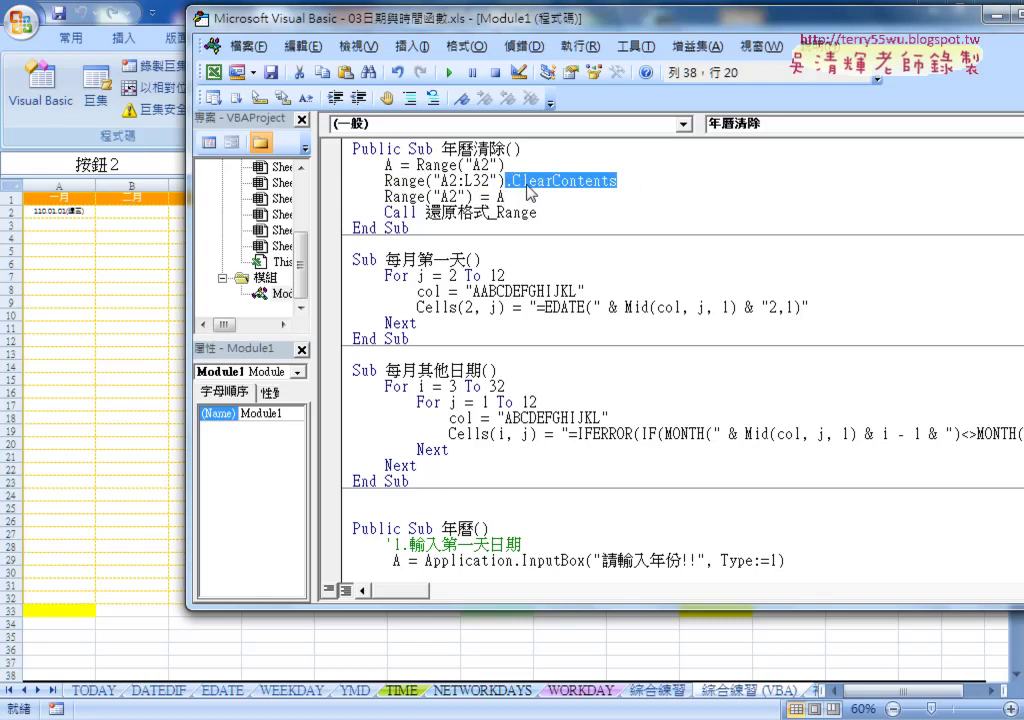
text(.)
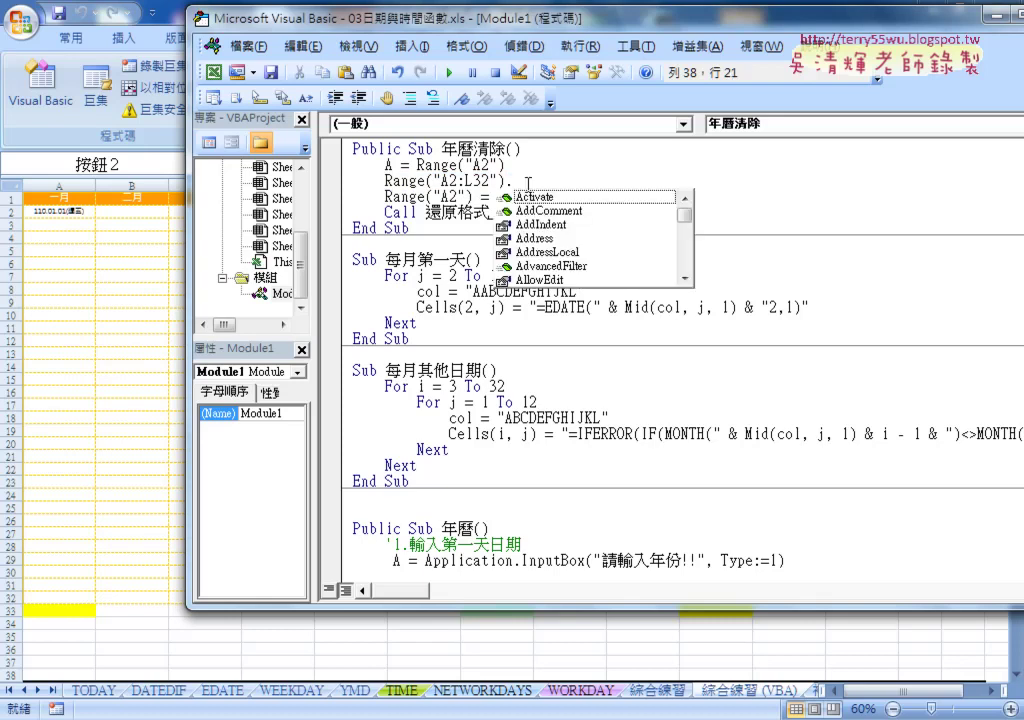
text(cl)
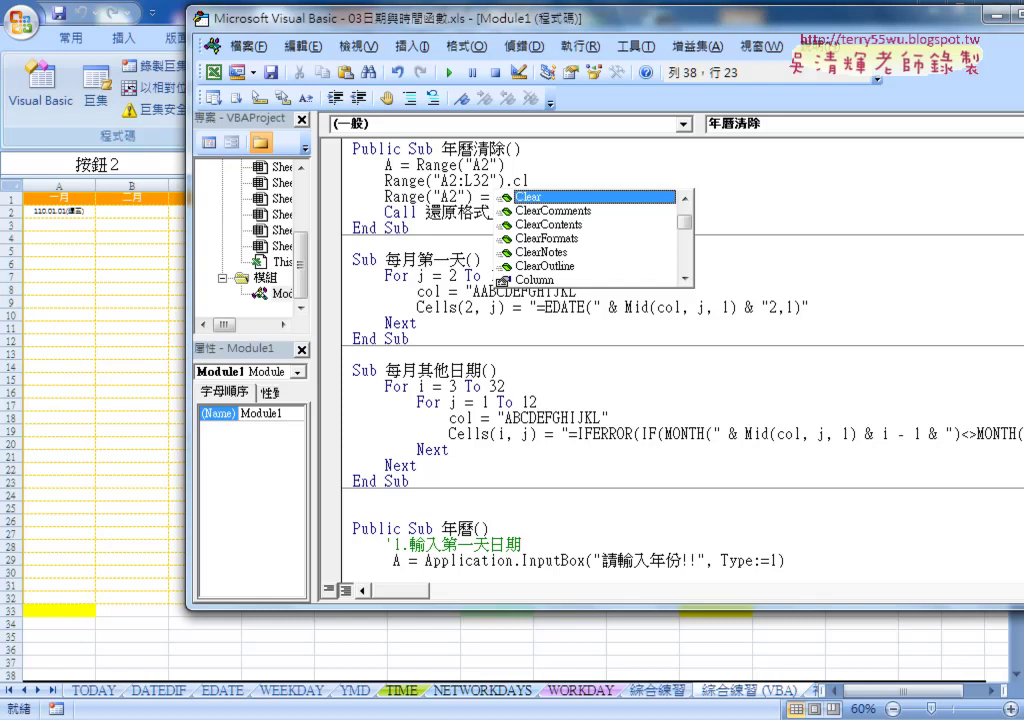
click(594, 224)
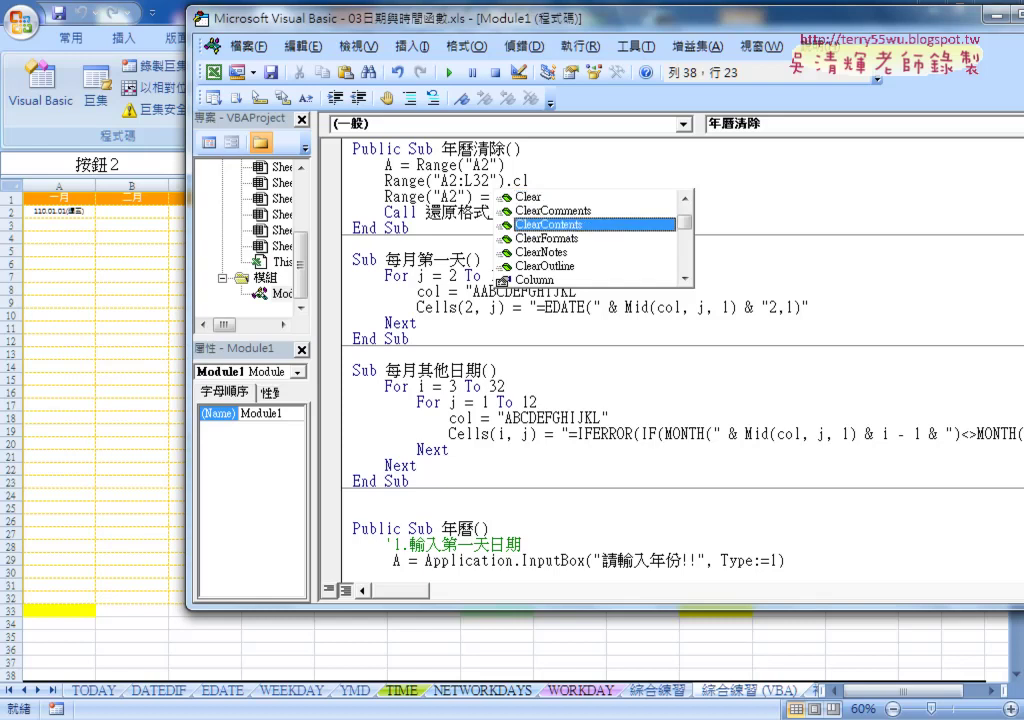
key(Tab)
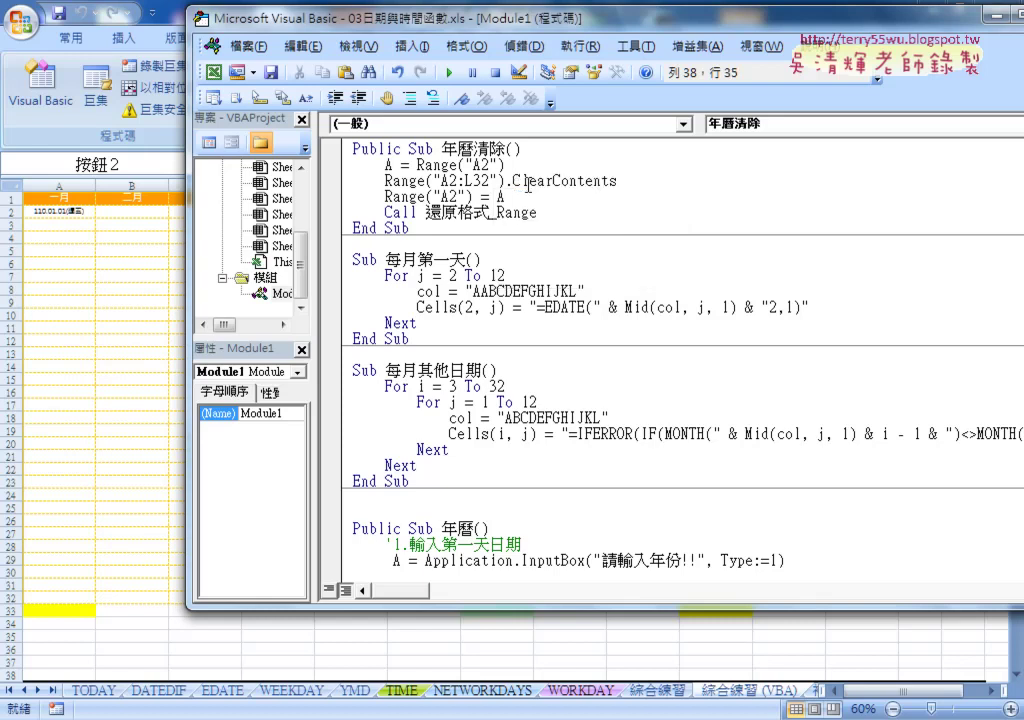
double_click(501, 197)
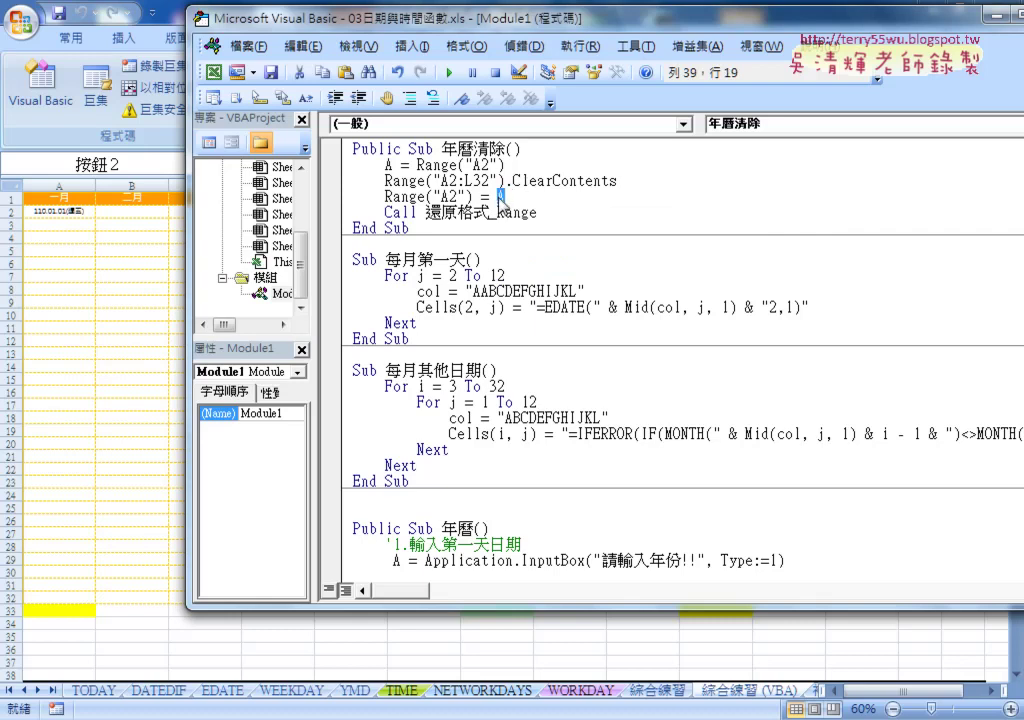
double_click(388, 165)
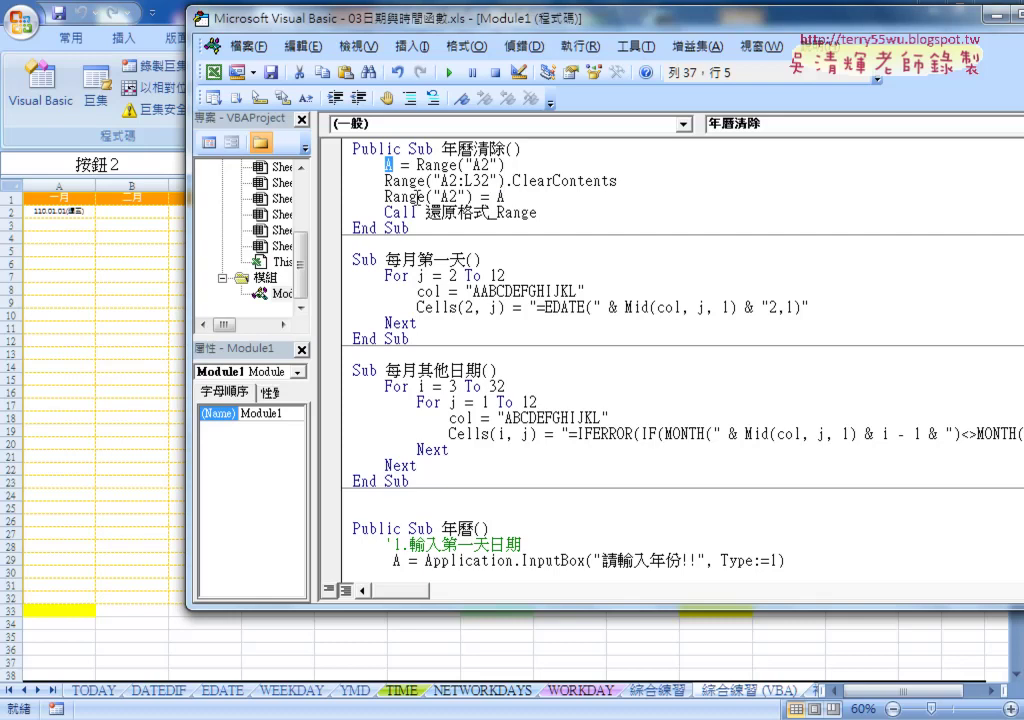
drag(417, 164, 505, 164)
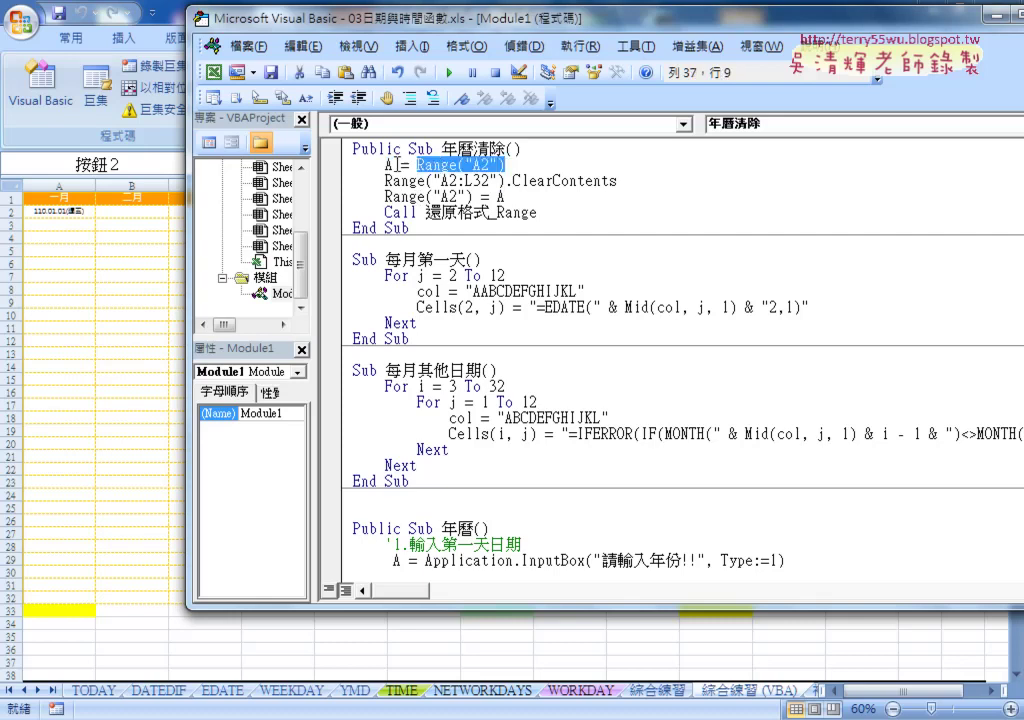
double_click(389, 165)
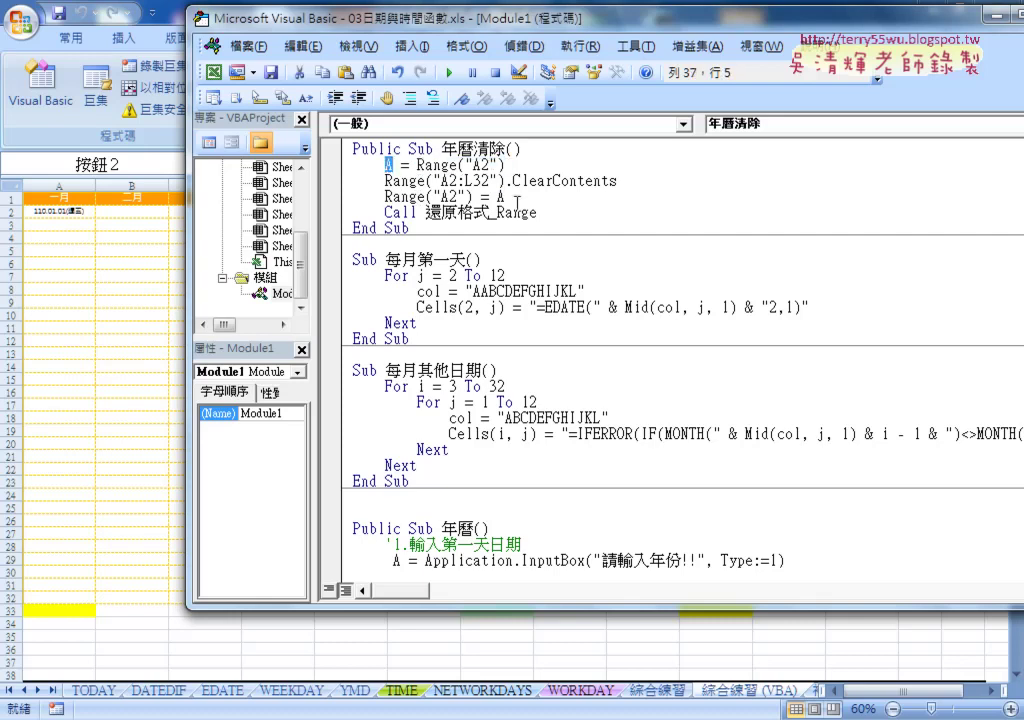
double_click(501, 197)
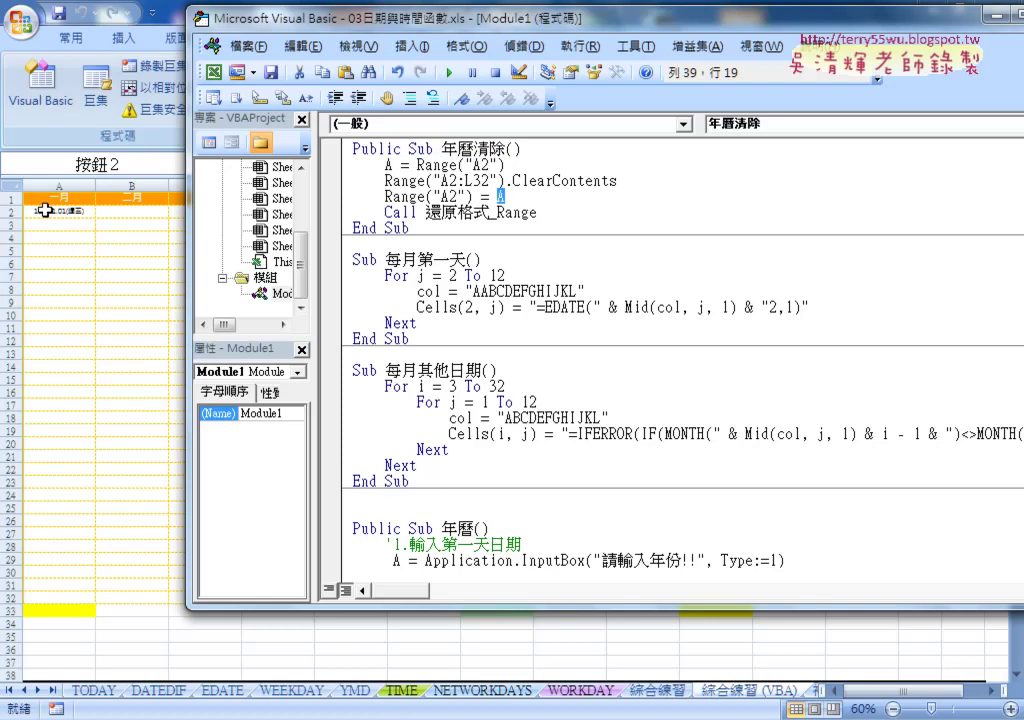
double_click(383, 212)
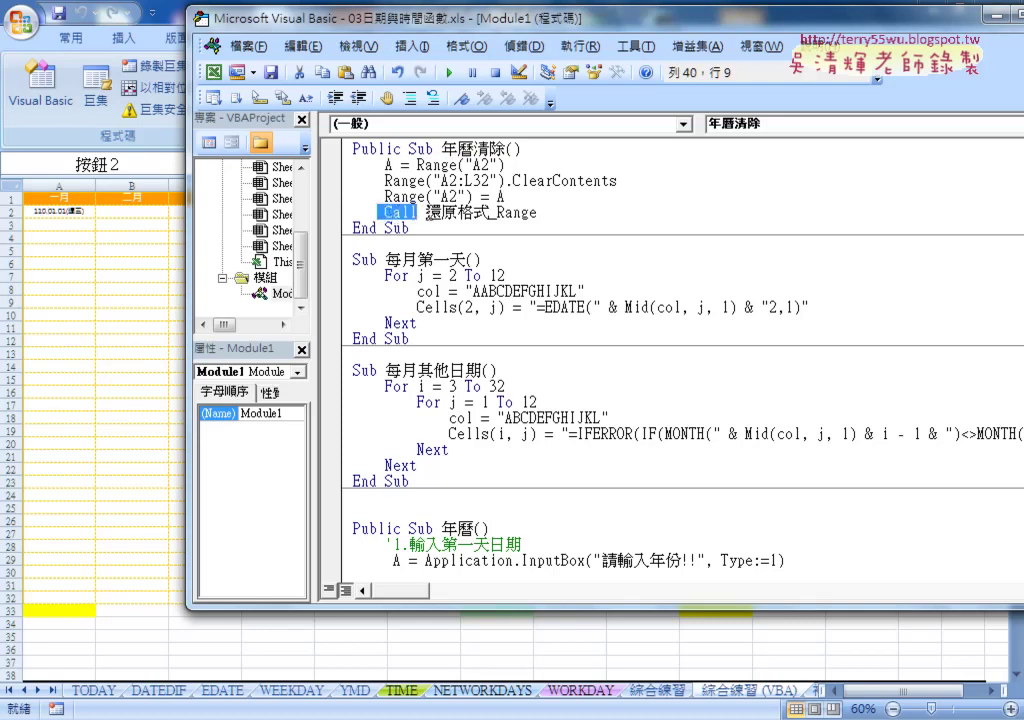
drag(427, 212, 490, 219)
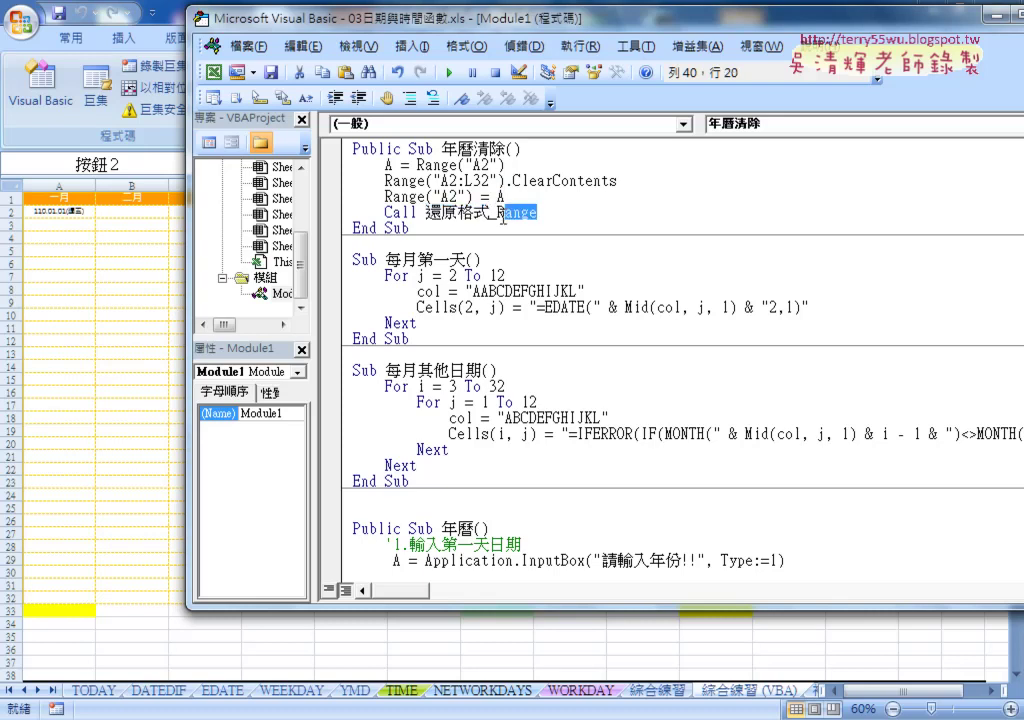
scroll(469, 296, up, 1)
scroll(469, 296, up, 2)
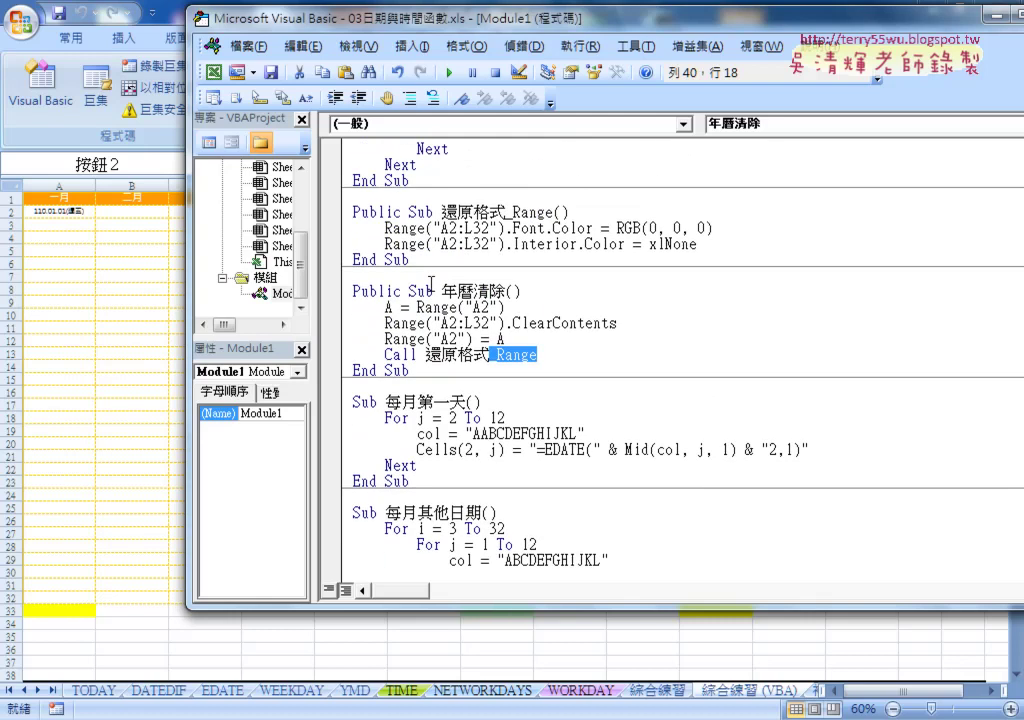
scroll(469, 296, up, 1)
mouse_move(340, 308)
mouse_down()
mouse_move(338, 260)
mouse_move(349, 266)
mouse_up()
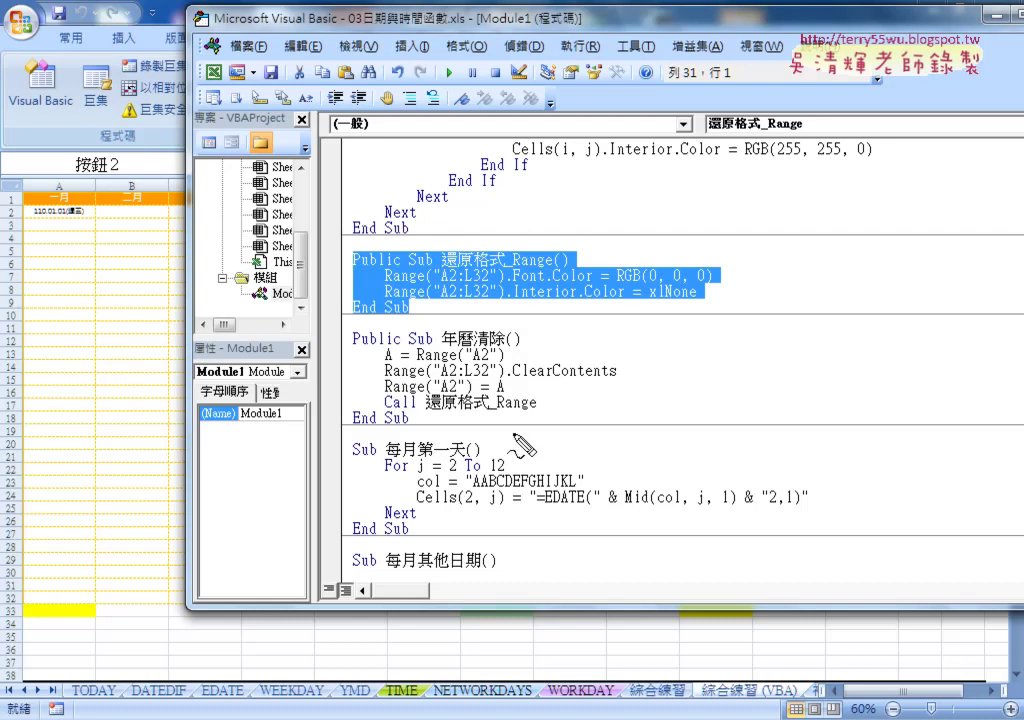
mouse_move(347, 260)
mouse_down()
mouse_move(510, 427)
mouse_move(544, 400)
mouse_up()
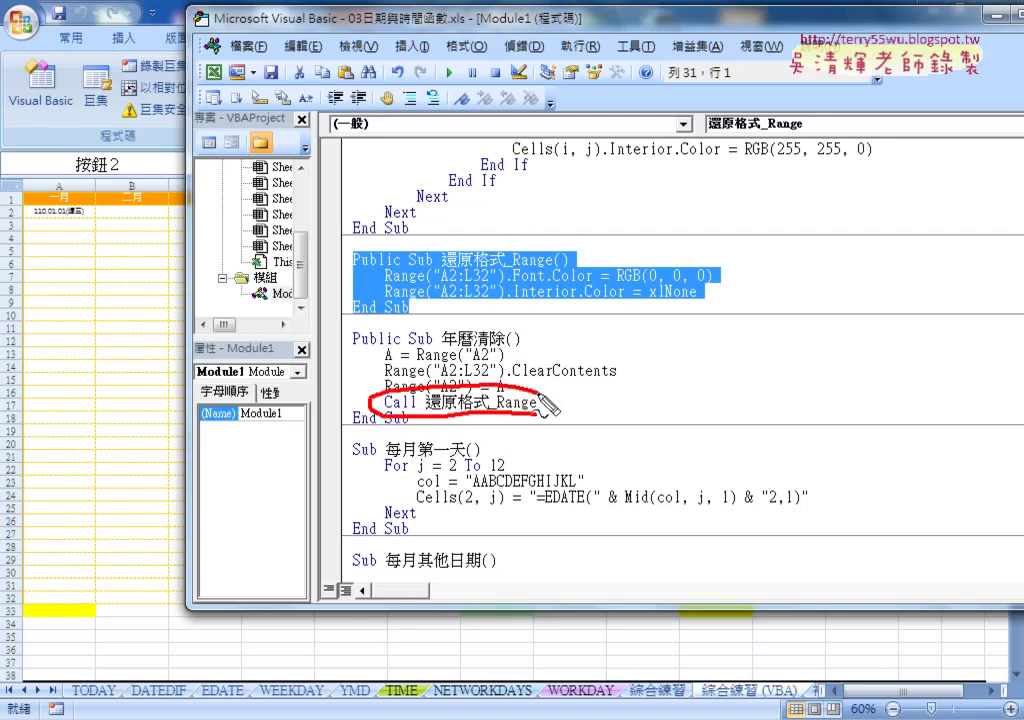
drag(355, 398, 350, 283)
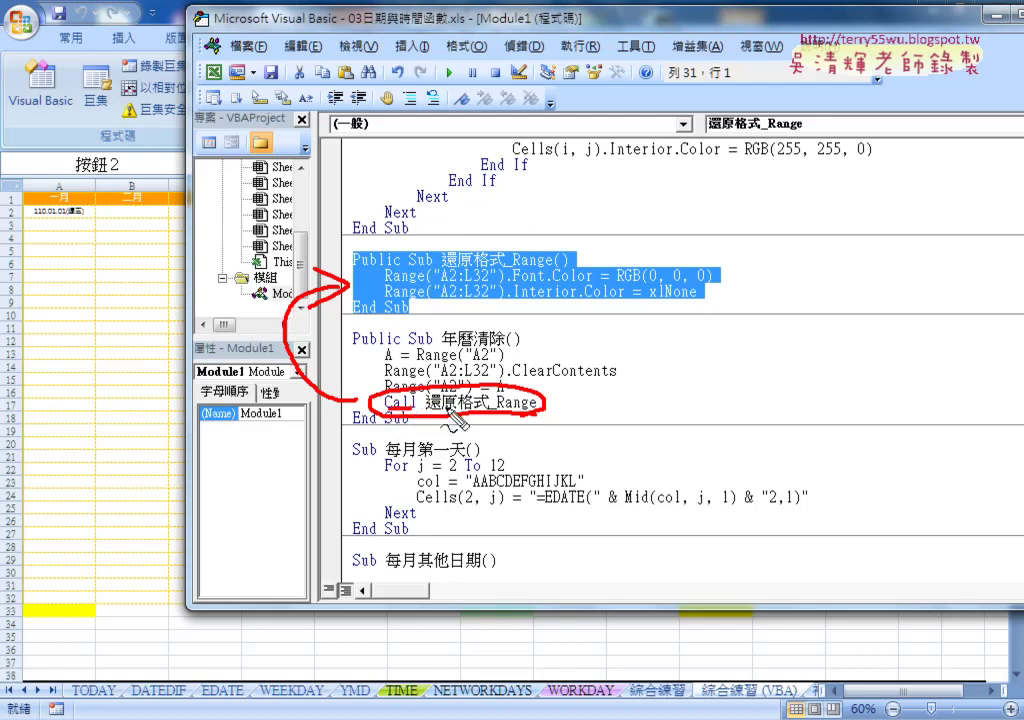
drag(440, 265, 525, 265)
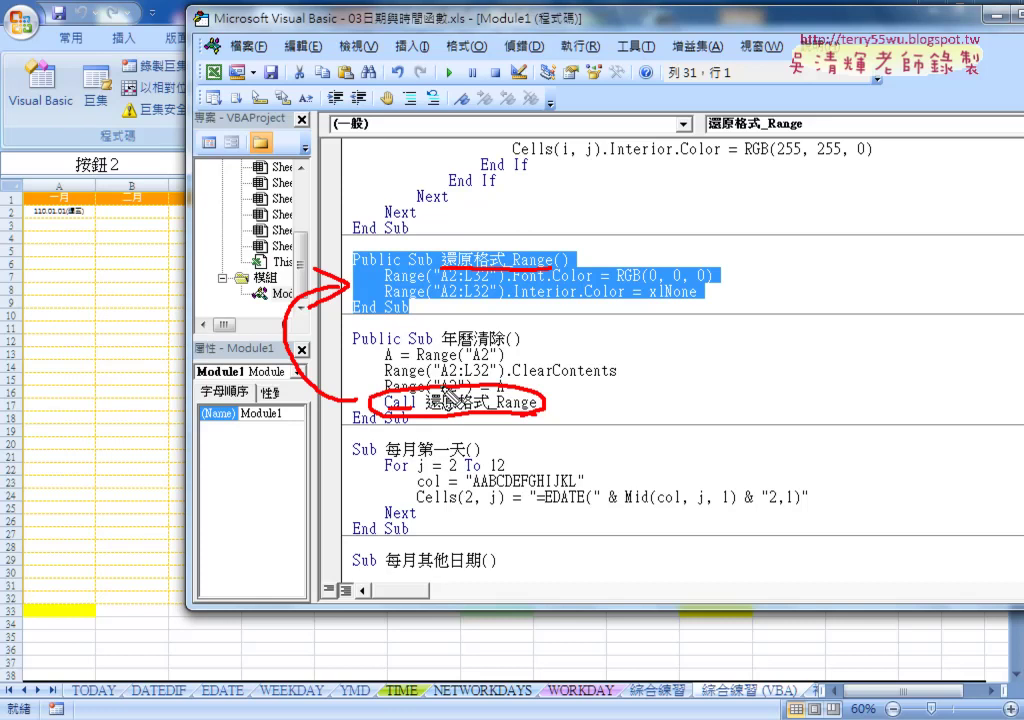
key(Escape)
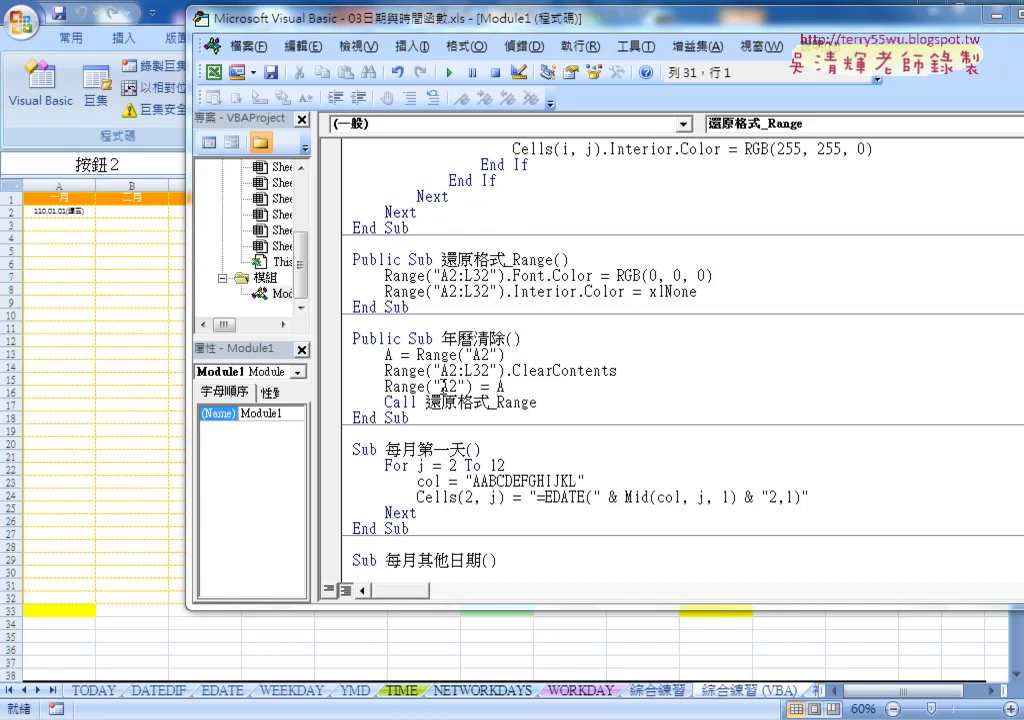
- On the calendar sheet, build the year-109 (2020) calendar with 年曆, then reopen Visual Basic
click(106, 367)
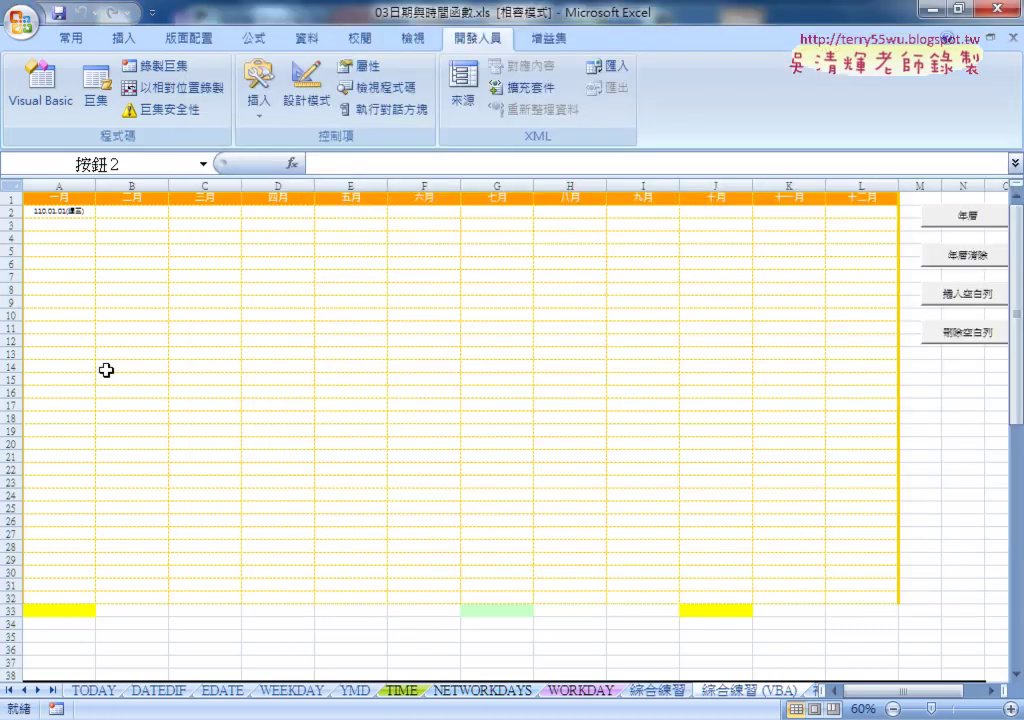
click(987, 222)
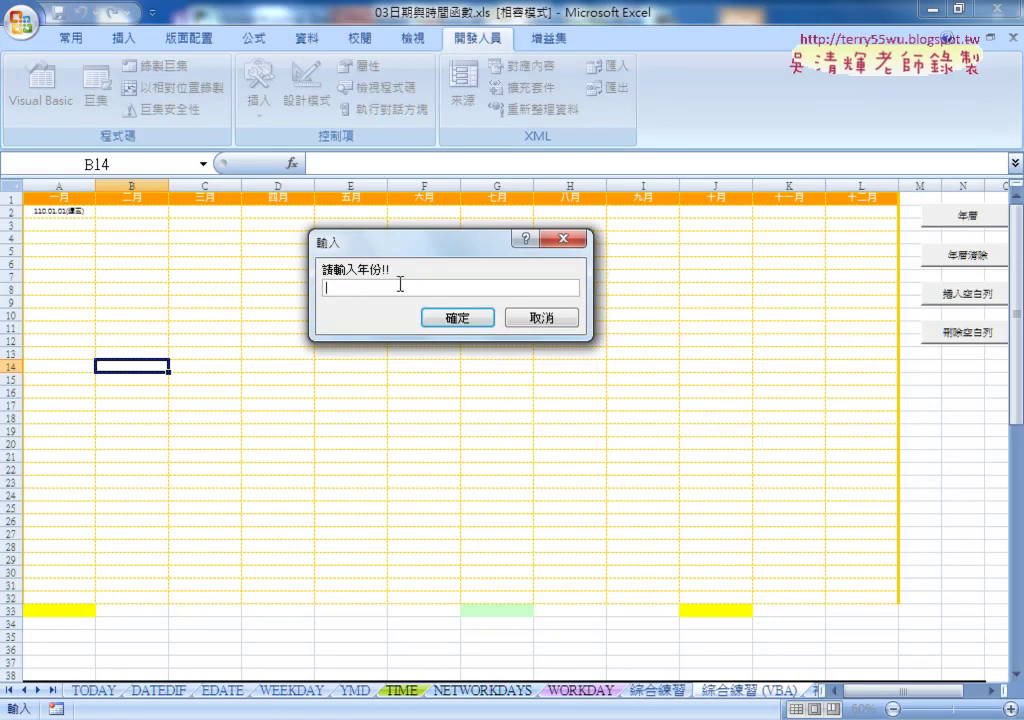
text(2020)
key(Return)
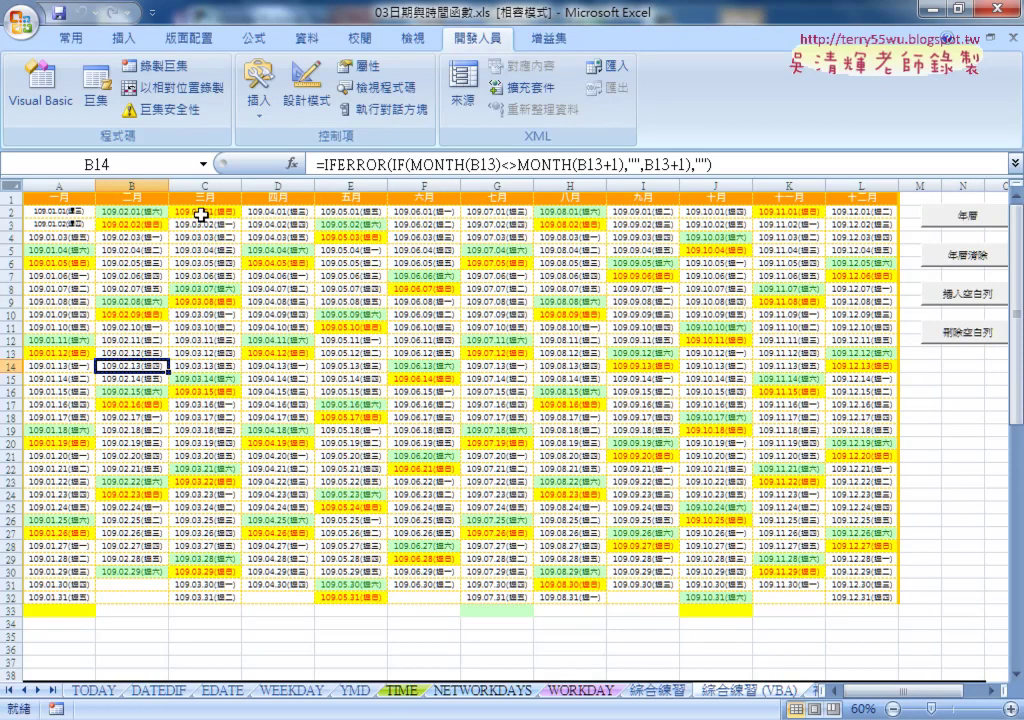
click(38, 79)
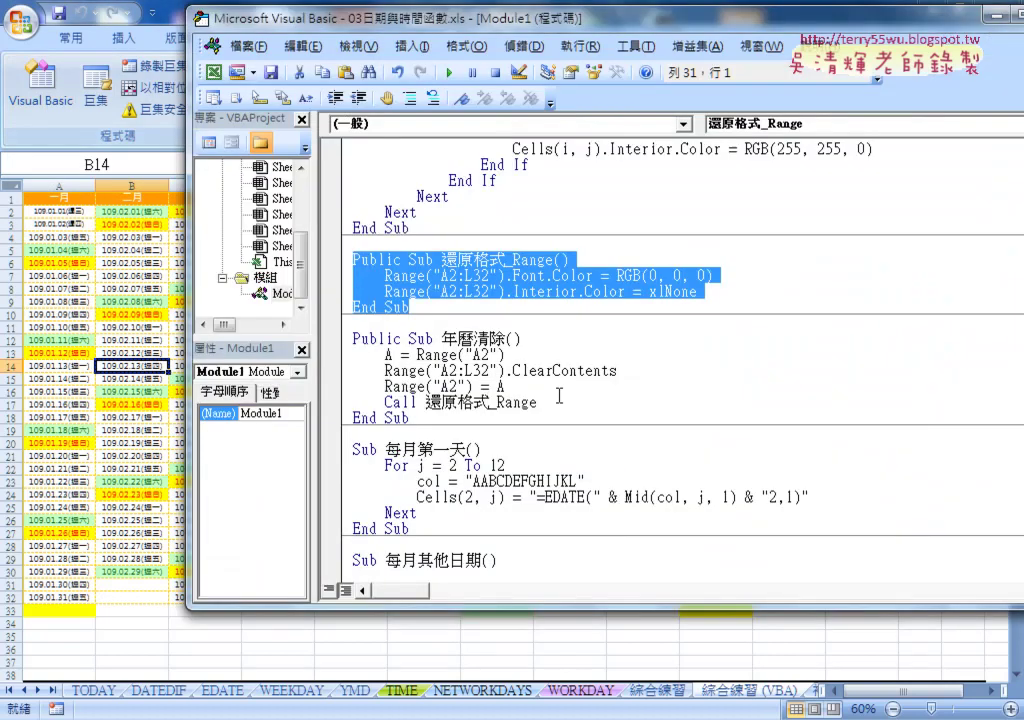
- Scroll down to Sub 年曆 and select the macro's name
click(449, 354)
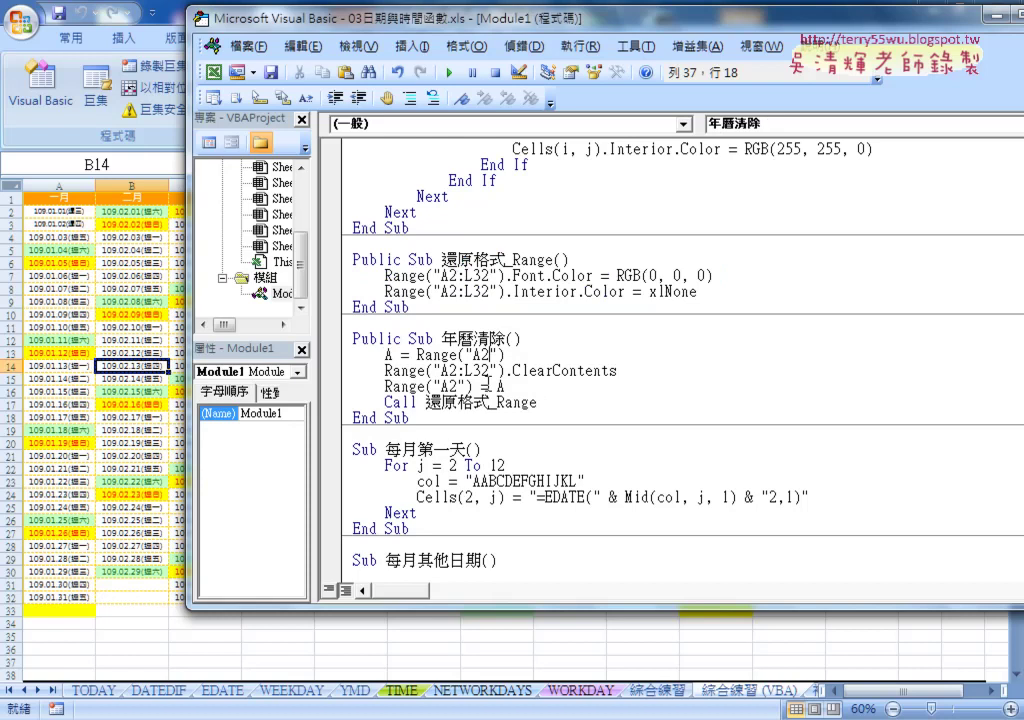
scroll(484, 386, down, 1)
scroll(488, 385, down, 1)
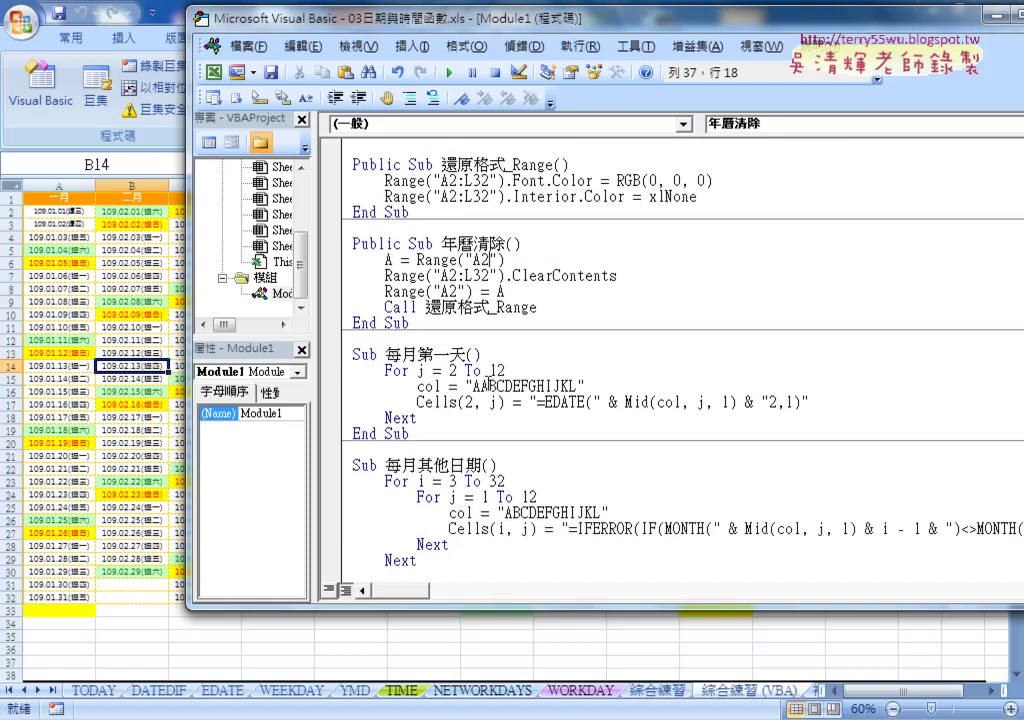
scroll(487, 383, down, 2)
scroll(487, 383, down, 2)
scroll(487, 383, down, 2)
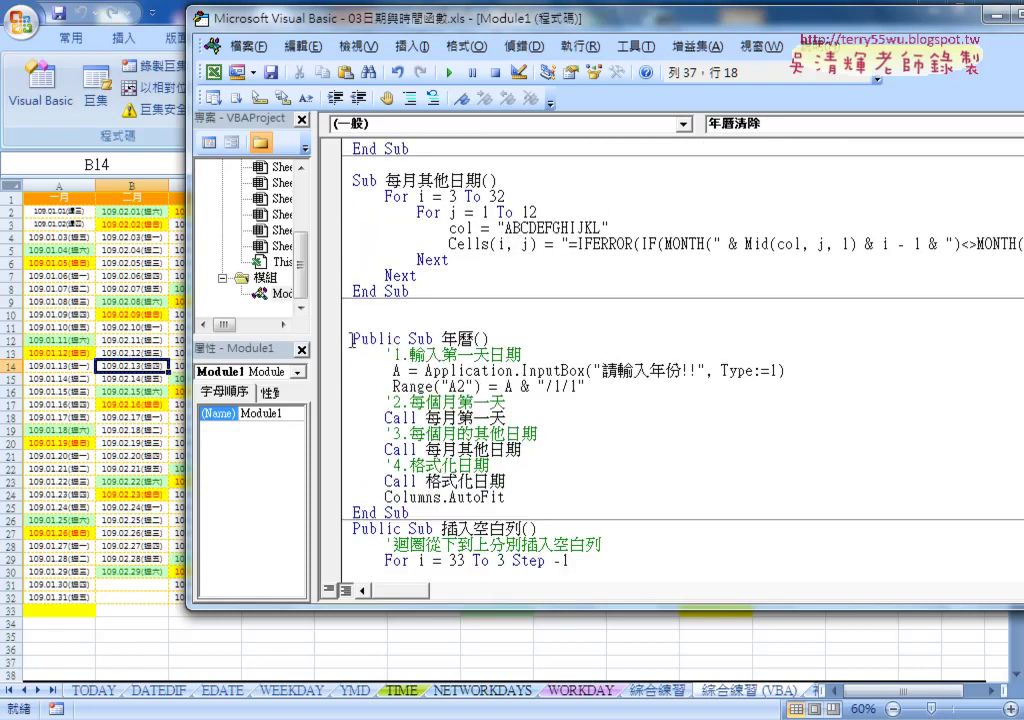
double_click(360, 340)
double_click(458, 340)
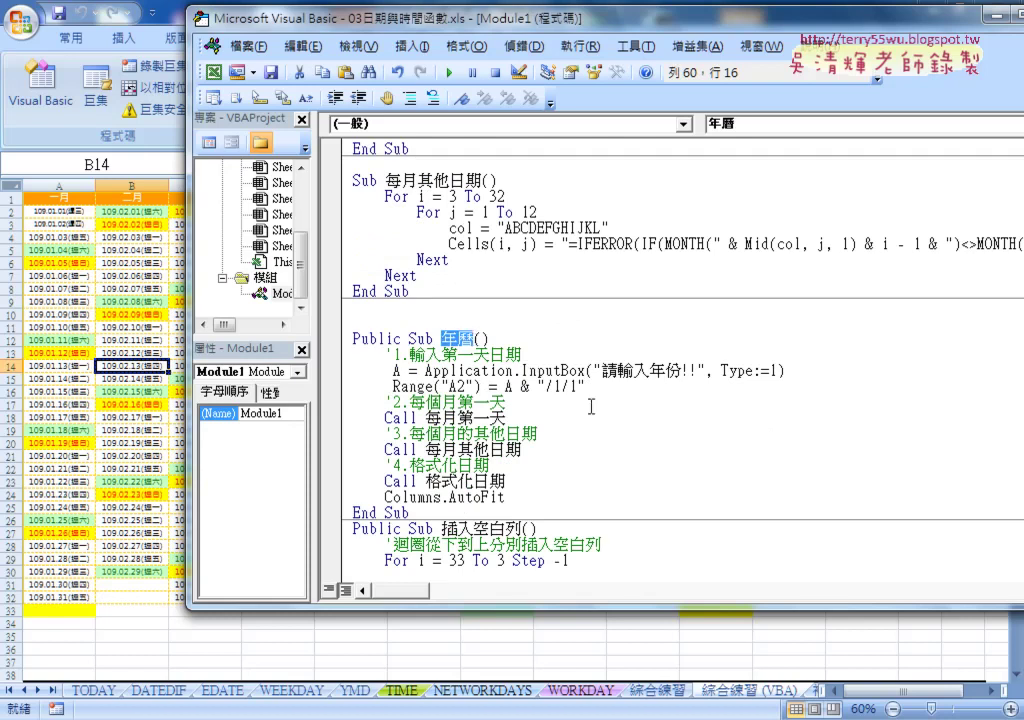
- Point out the InputBox line's Application, InputBox and Type:= parts, then rerun 年曆
drag(605, 390, 337, 364)
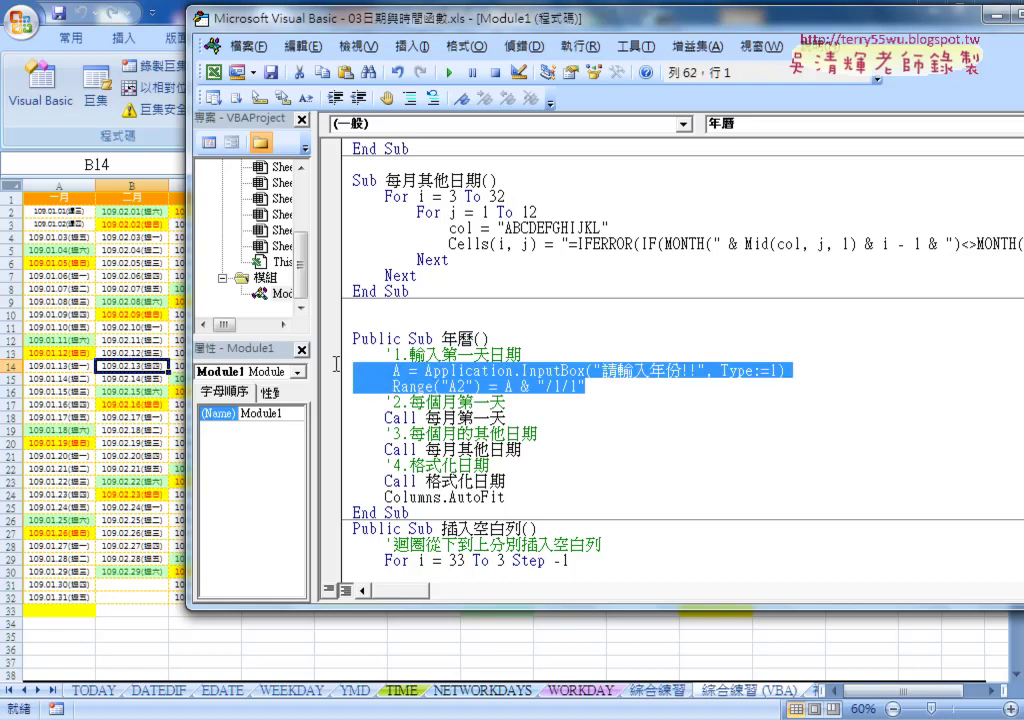
click(425, 371)
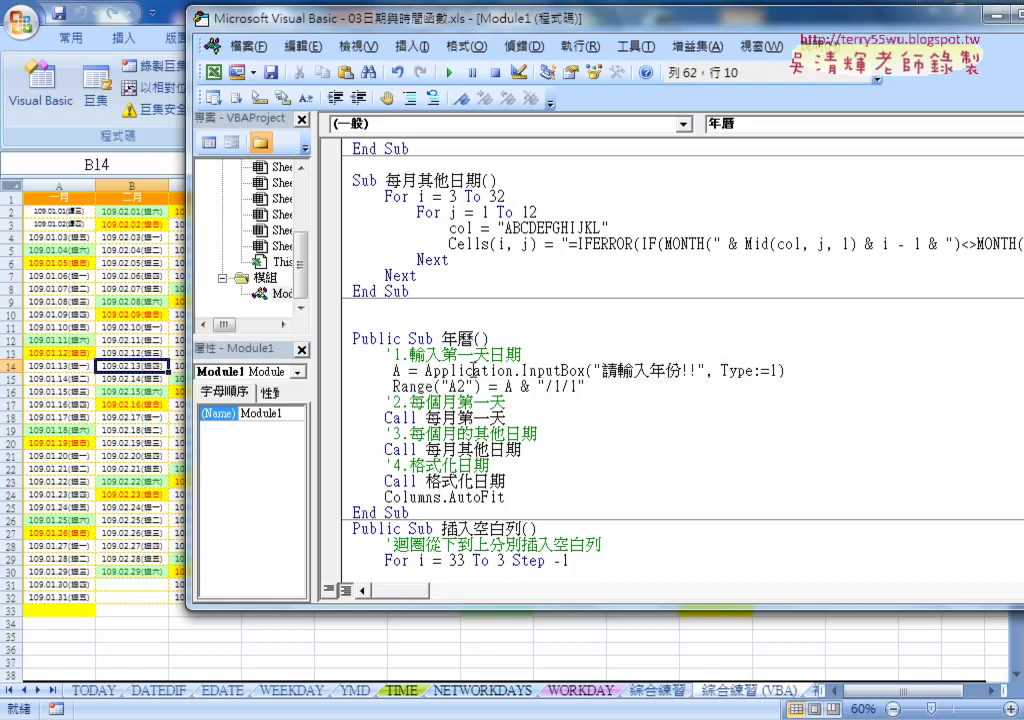
drag(520, 371, 587, 371)
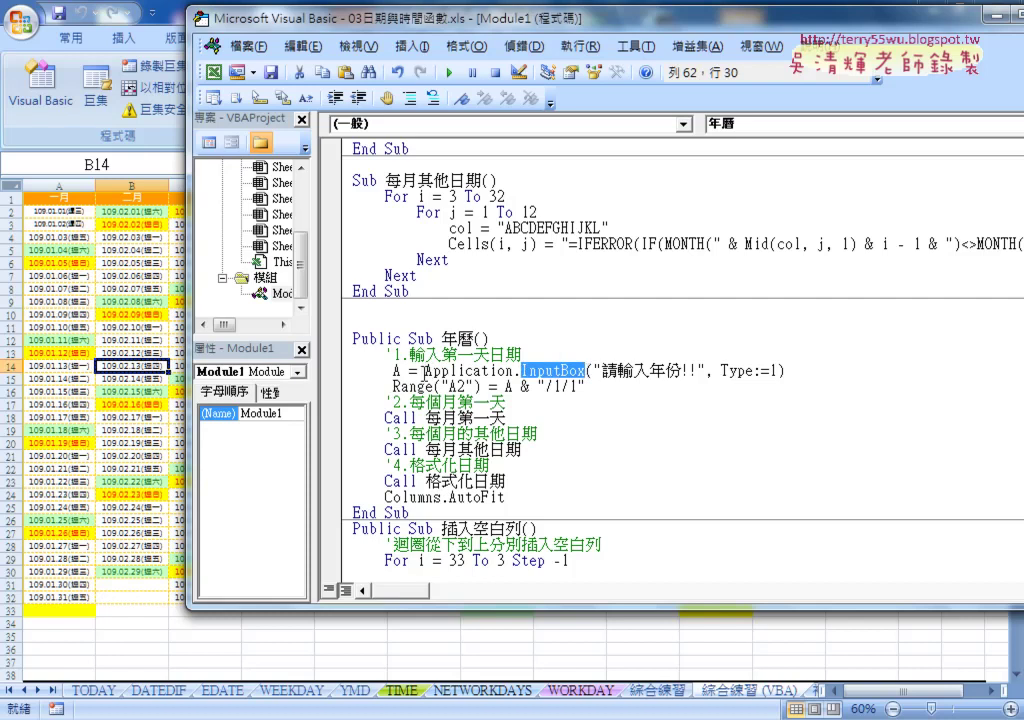
drag(425, 371, 513, 371)
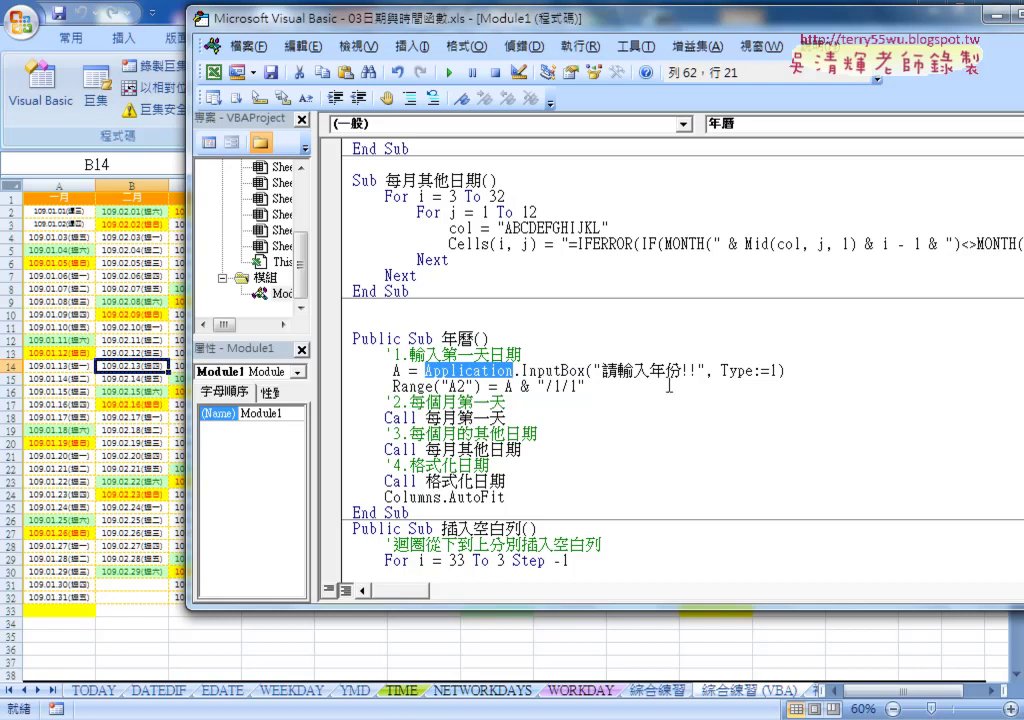
drag(722, 371, 777, 371)
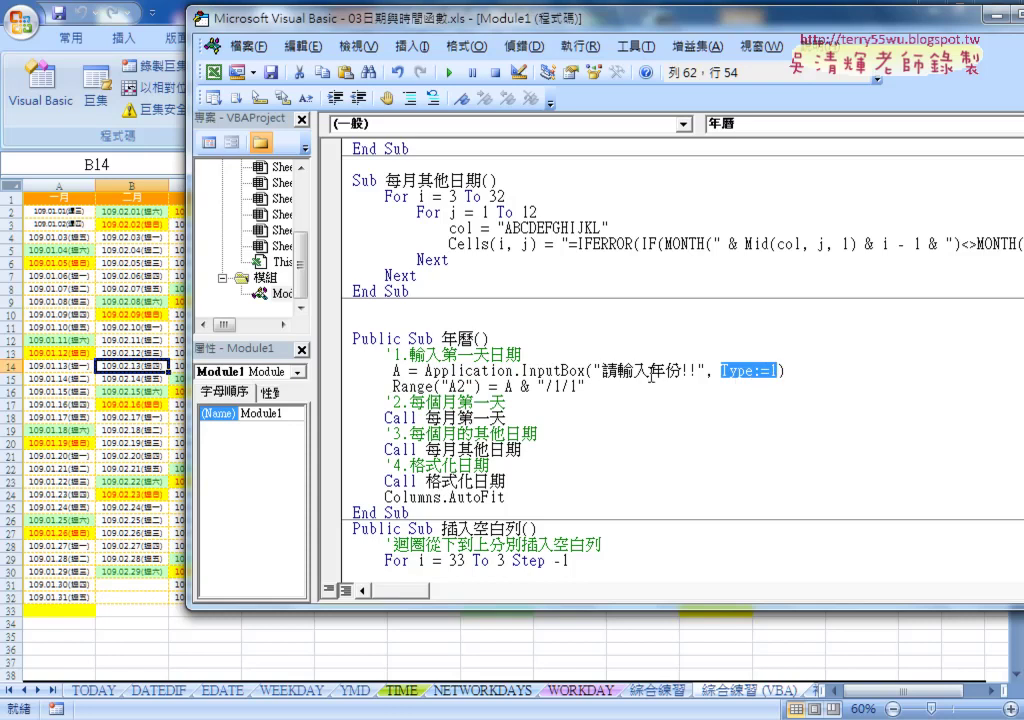
click(449, 73)
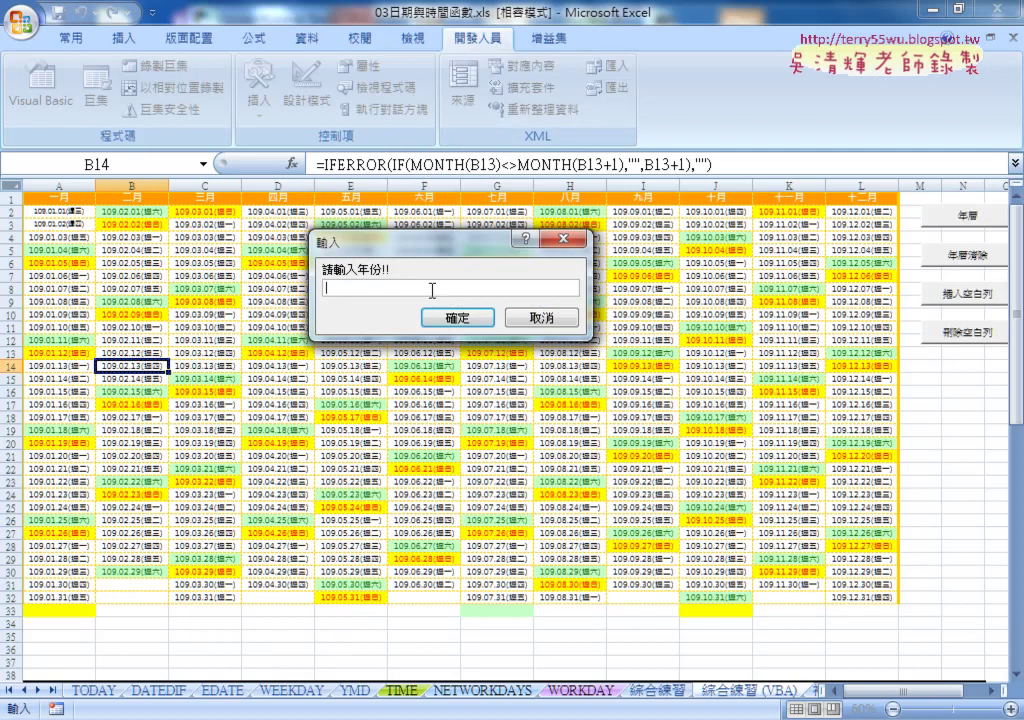
- Try a row reference and the text AAA in the year prompt, then dismiss the invalid-number warning
text(2)
key(BackSpace)
key(BackSpace)
key(BackSpace)
key(shift+space)
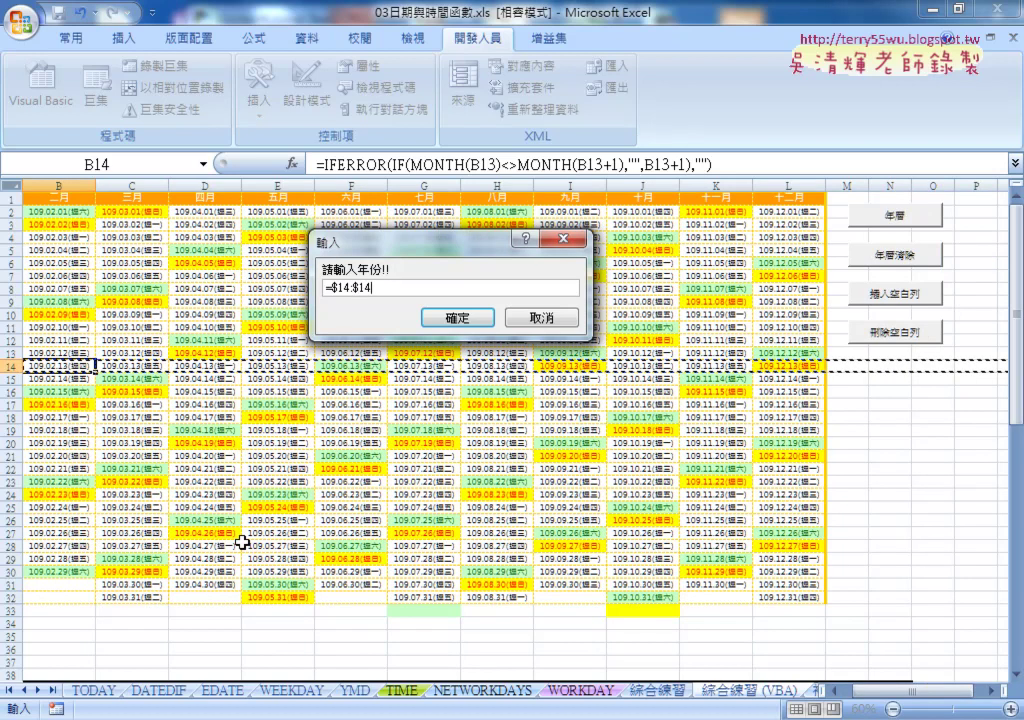
drag(375, 287, 325, 287)
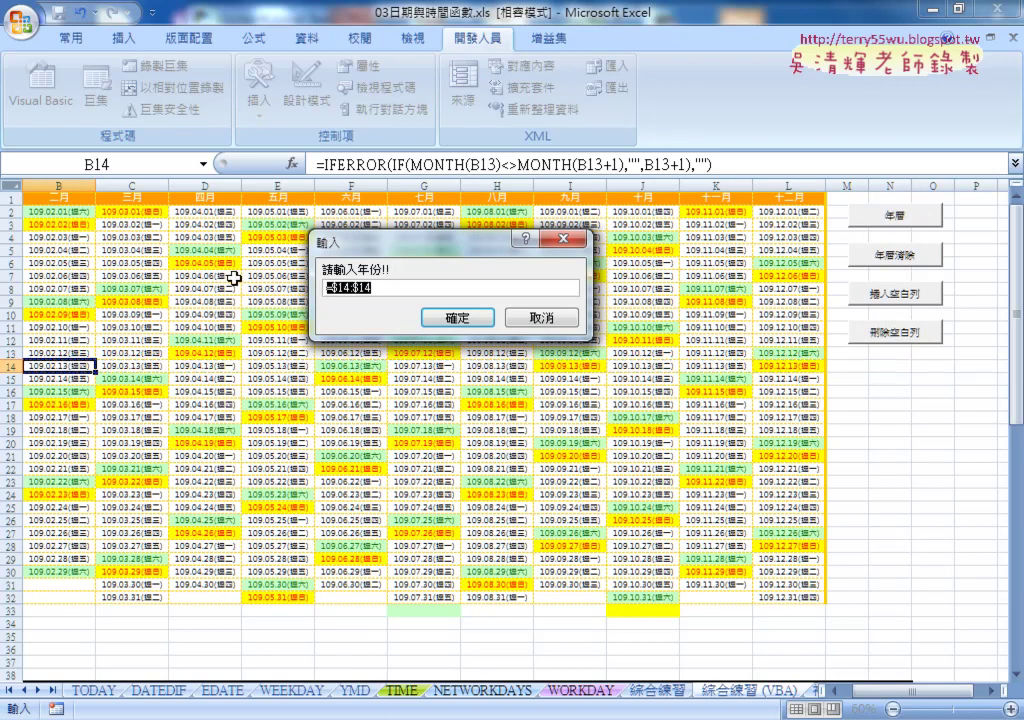
key(BackSpace)
text(AAA)
click(438, 317)
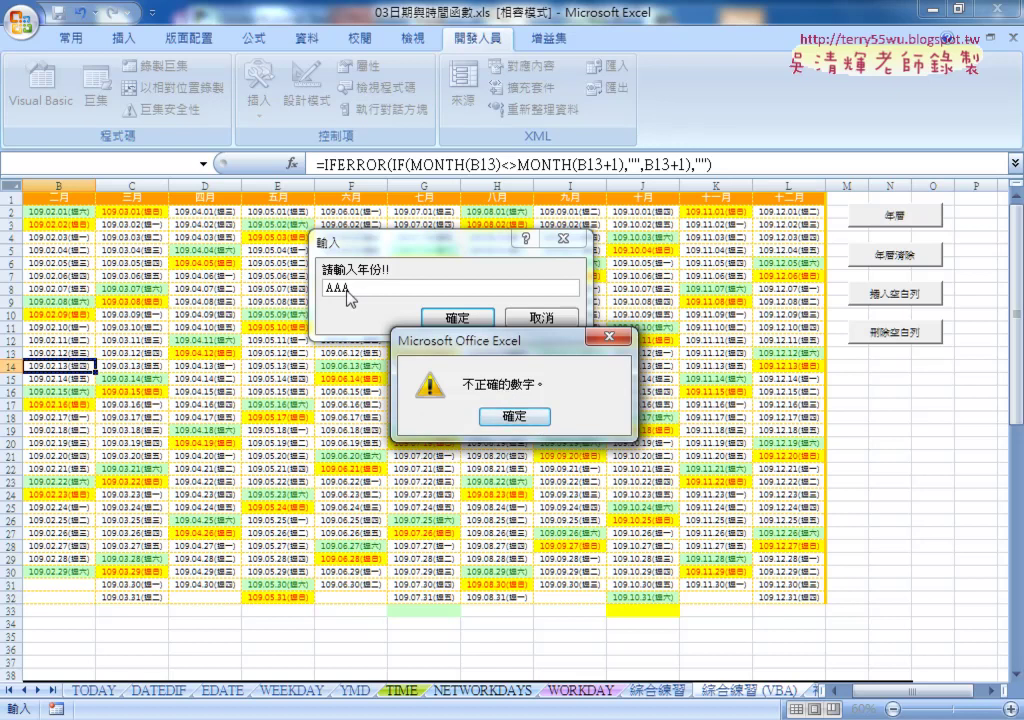
click(491, 416)
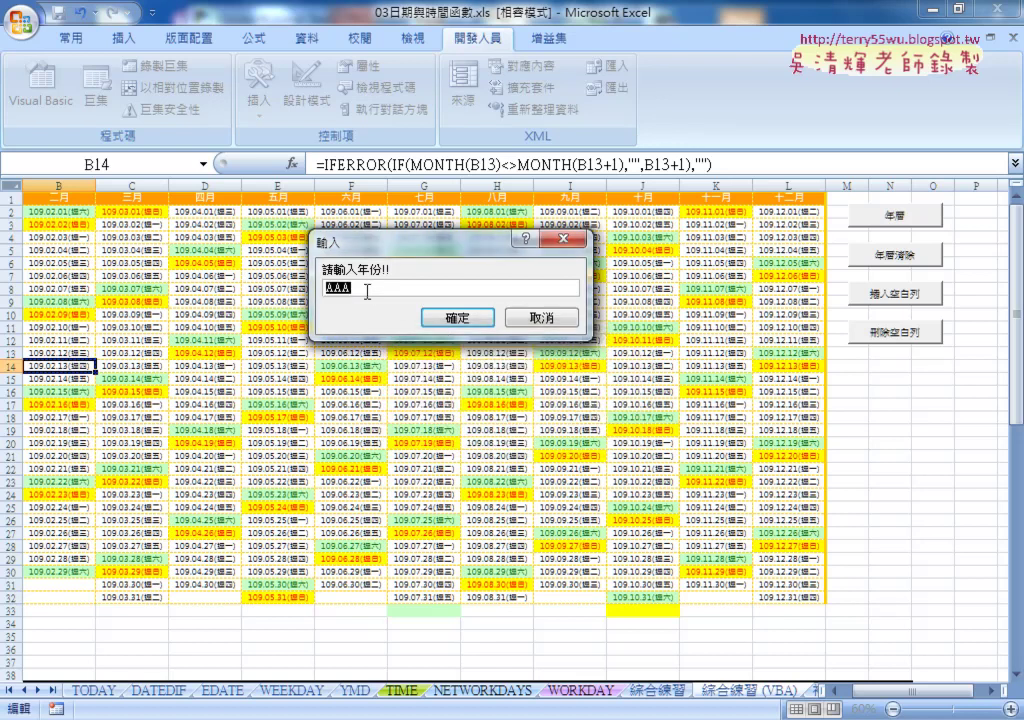
- Enter 2021 to rebuild the calendar, then point out the Type:=1 argument in the code
text(2021)
key(Return)
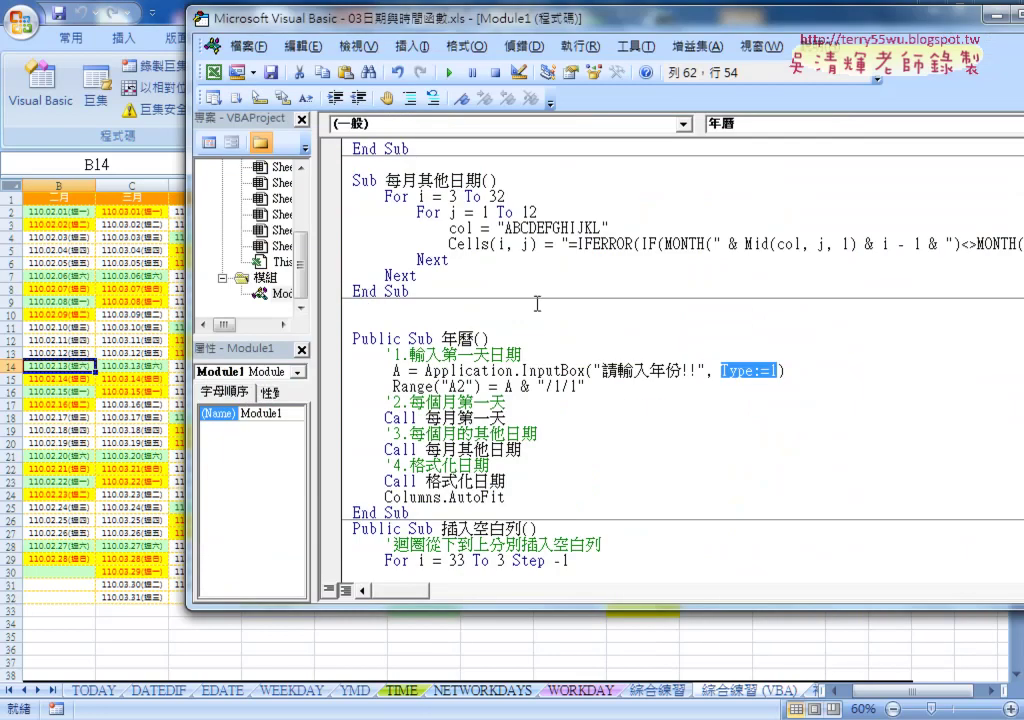
drag(778, 371, 714, 371)
- Point out how Sub 年曆 assigns A2 by appending "/1/1" to the year
click(617, 375)
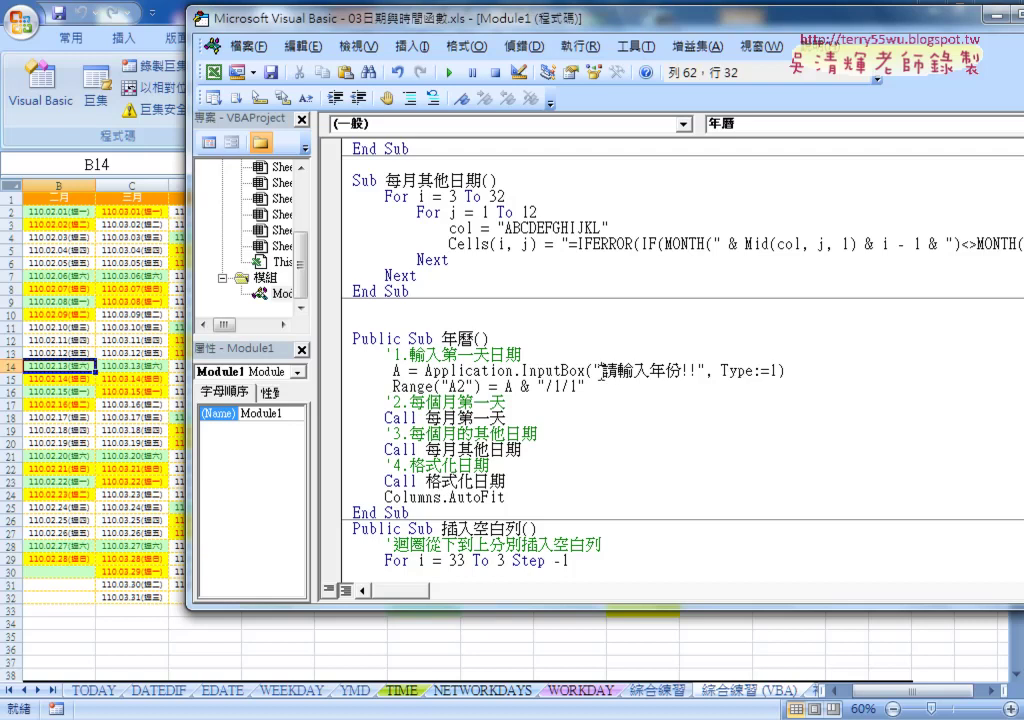
click(393, 371)
double_click(509, 386)
drag(538, 386, 585, 386)
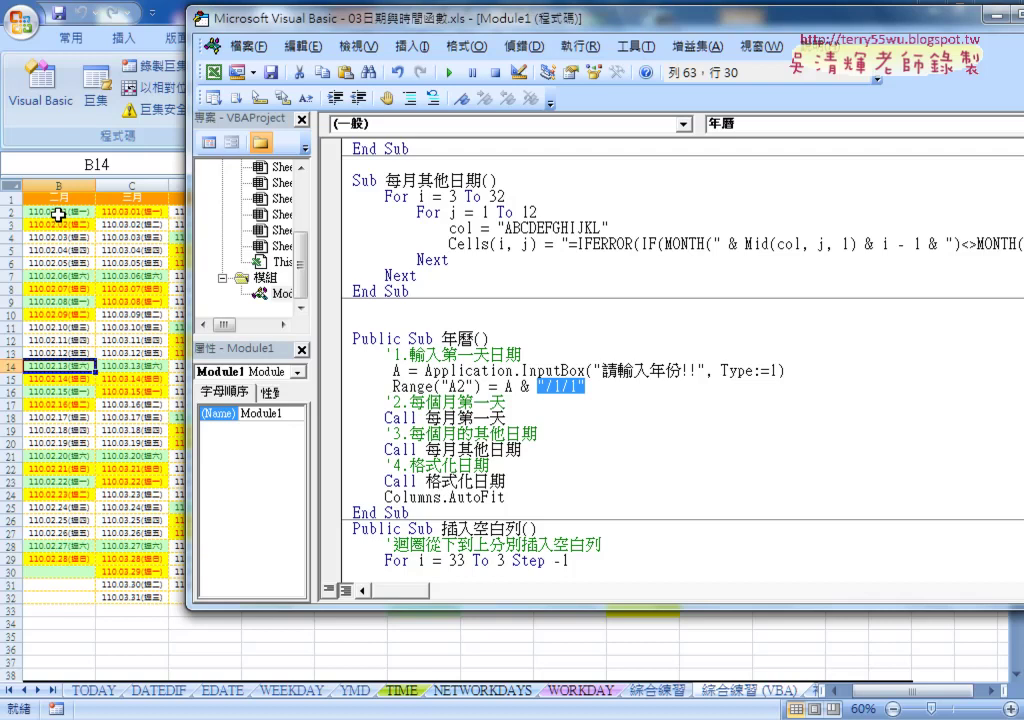
scroll(240, 325, down, 1)
drag(417, 371, 385, 371)
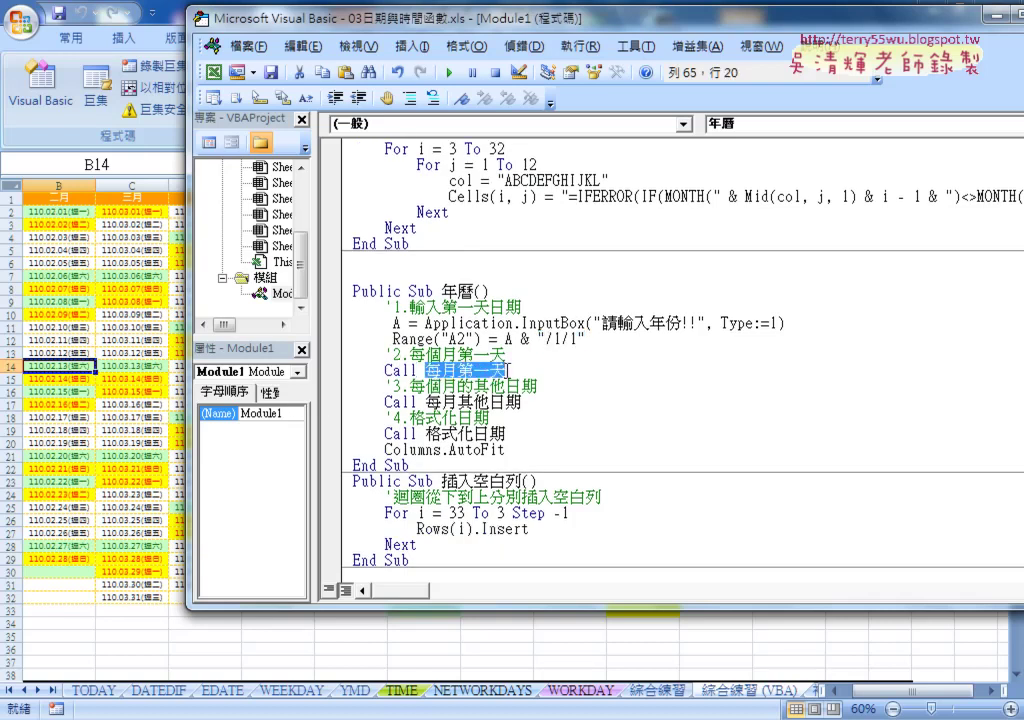
- Mark the three Call lines: 每月第一天, 每月其他日期 and 格式化日期
click(378, 401)
drag(425, 401, 533, 409)
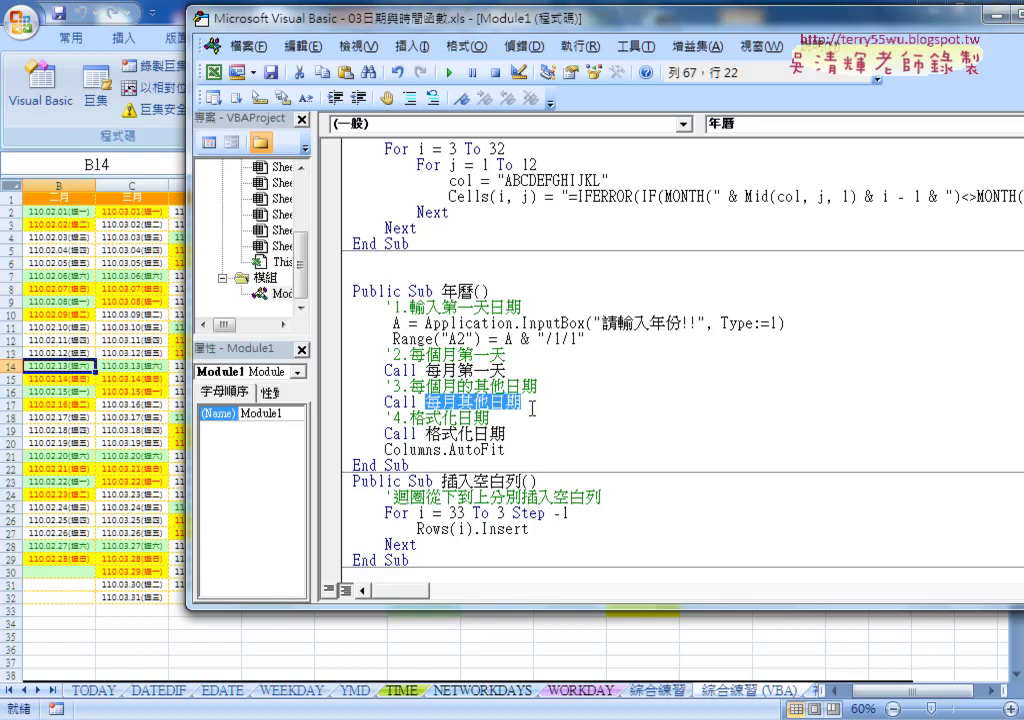
double_click(398, 435)
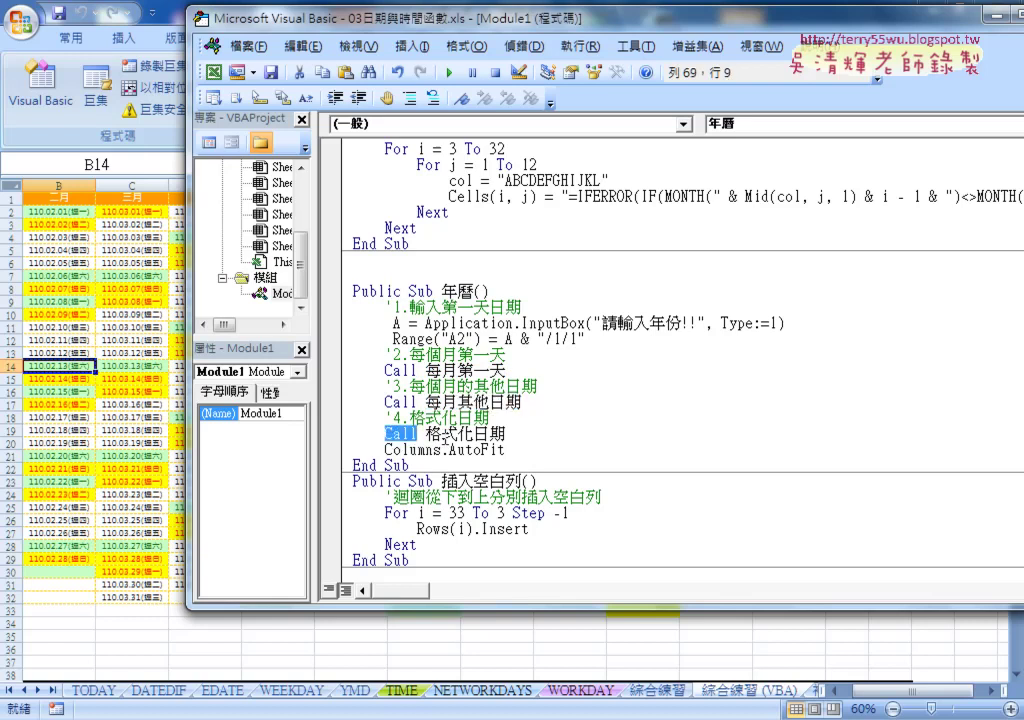
drag(425, 434, 508, 434)
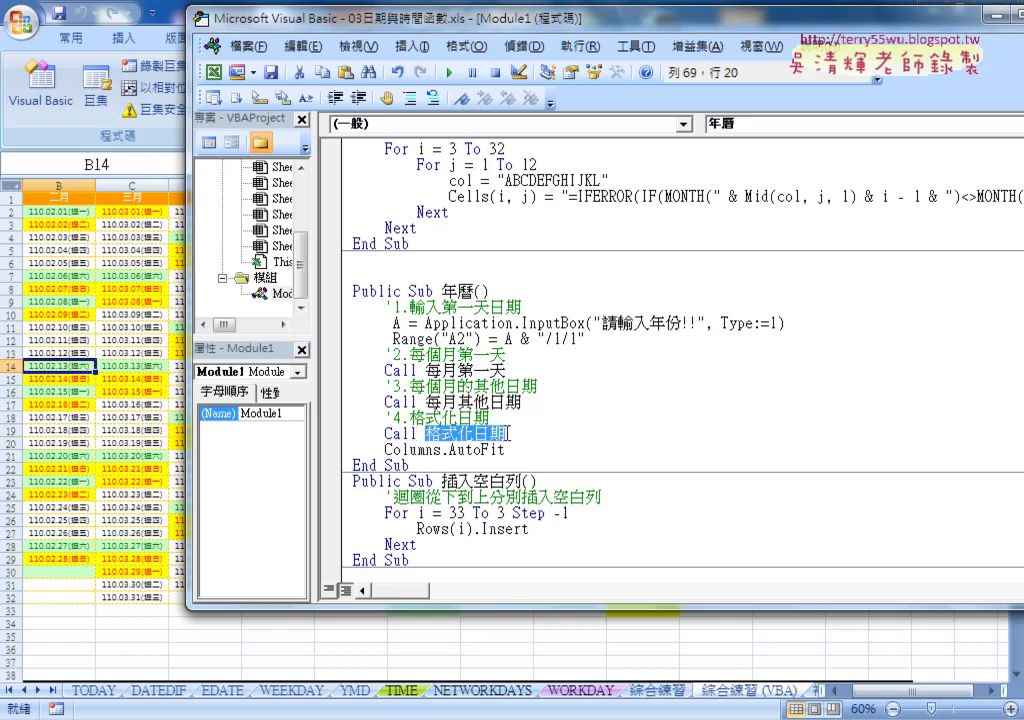
drag(425, 370, 506, 370)
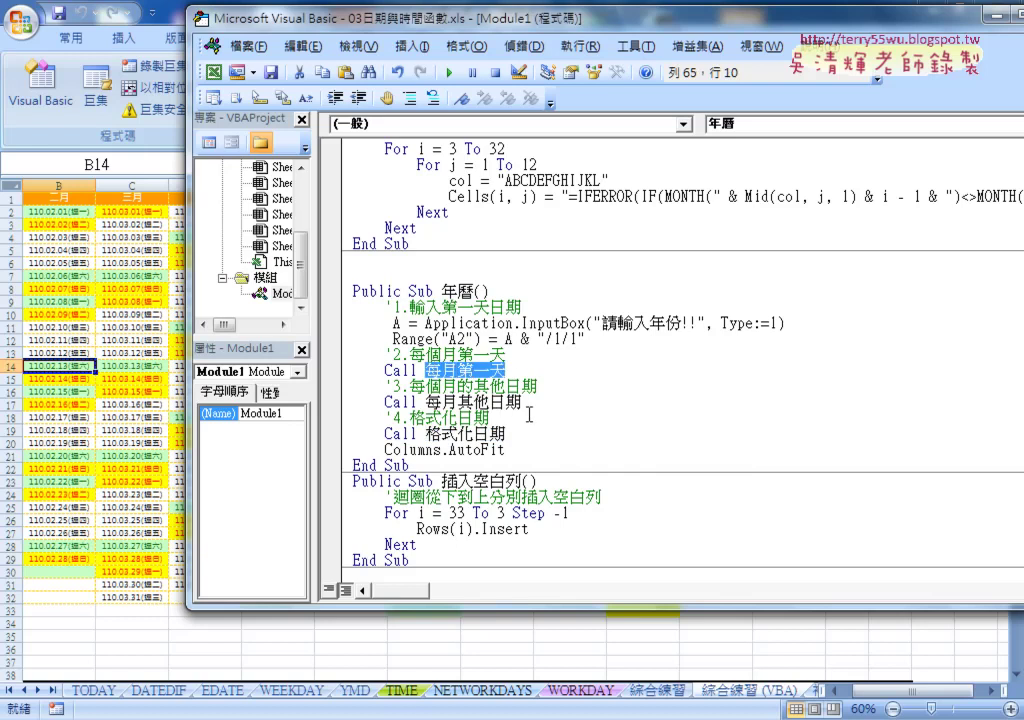
drag(506, 434, 425, 434)
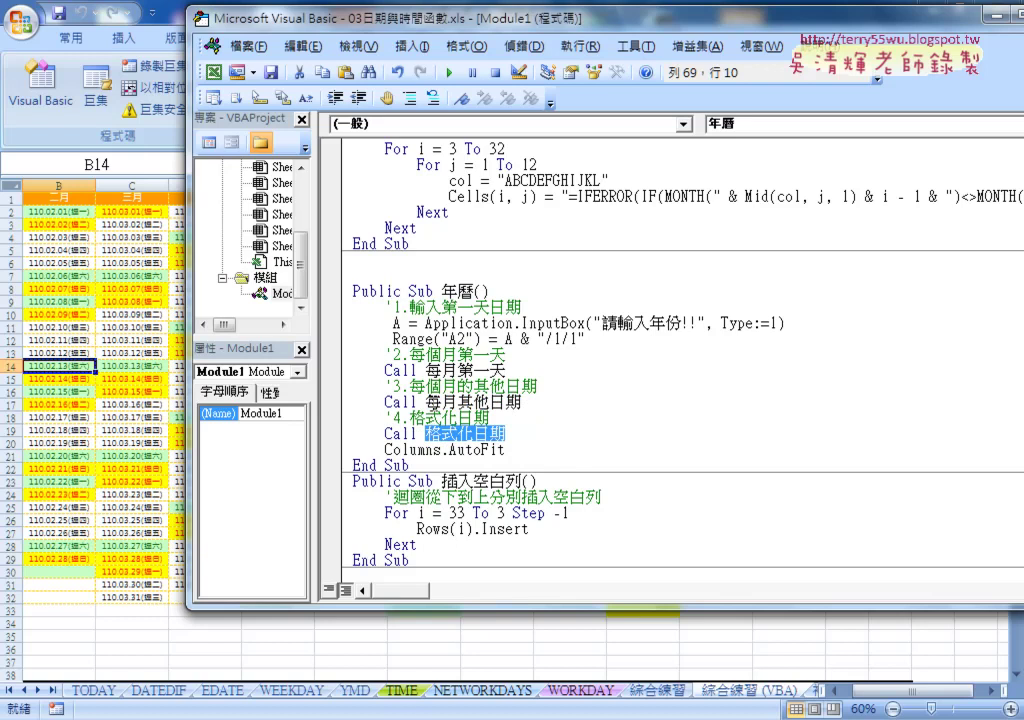
click(457, 370)
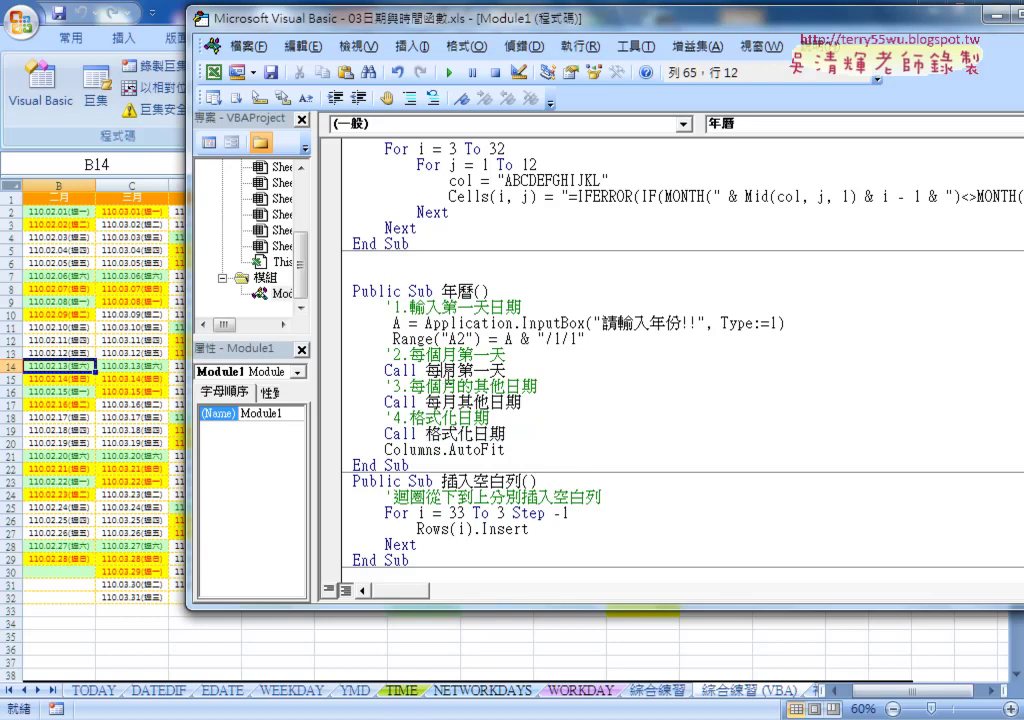
drag(505, 370, 335, 370)
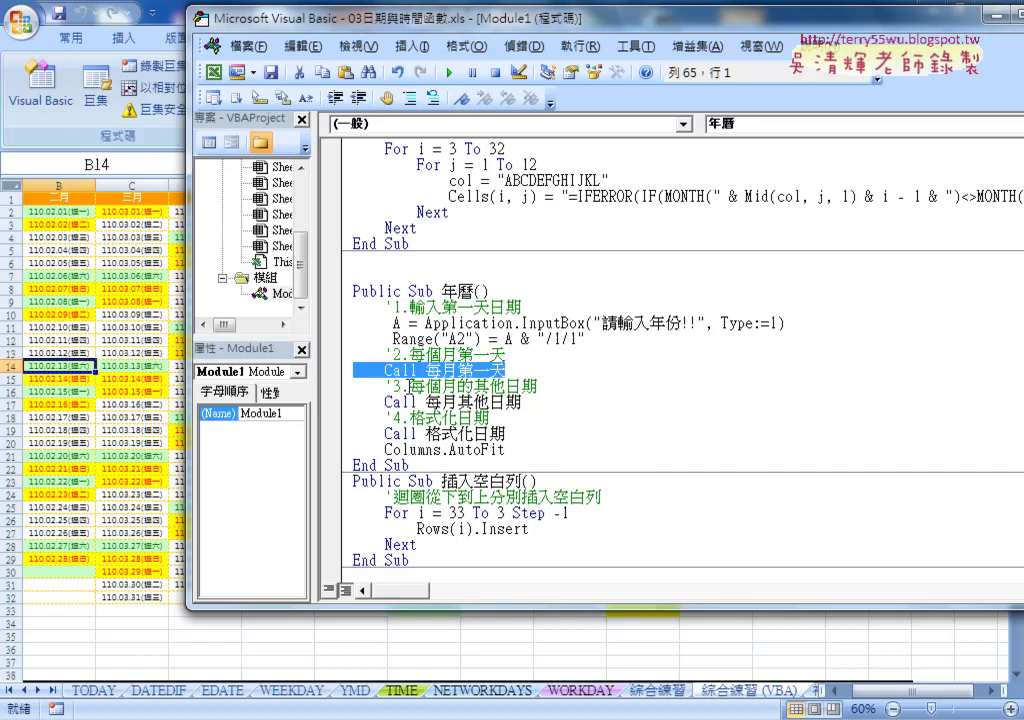
- Mark the 每月第一天 procedure definition, then return to the Excel calendar workbook
scroll(421, 178, up, 1)
scroll(421, 178, up, 2)
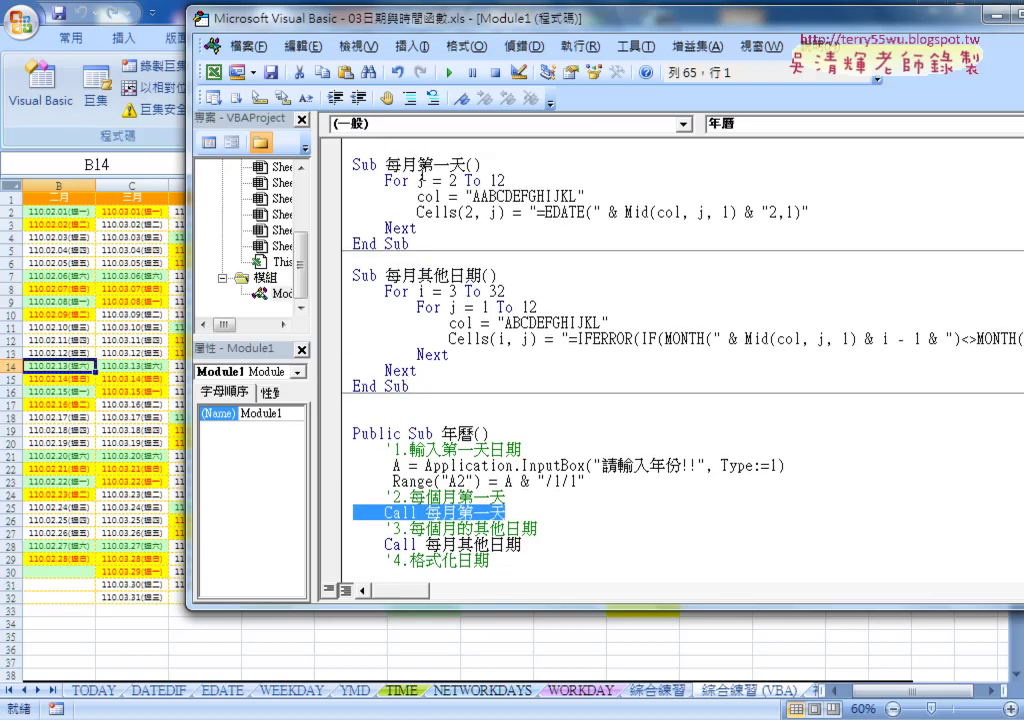
drag(385, 163, 462, 161)
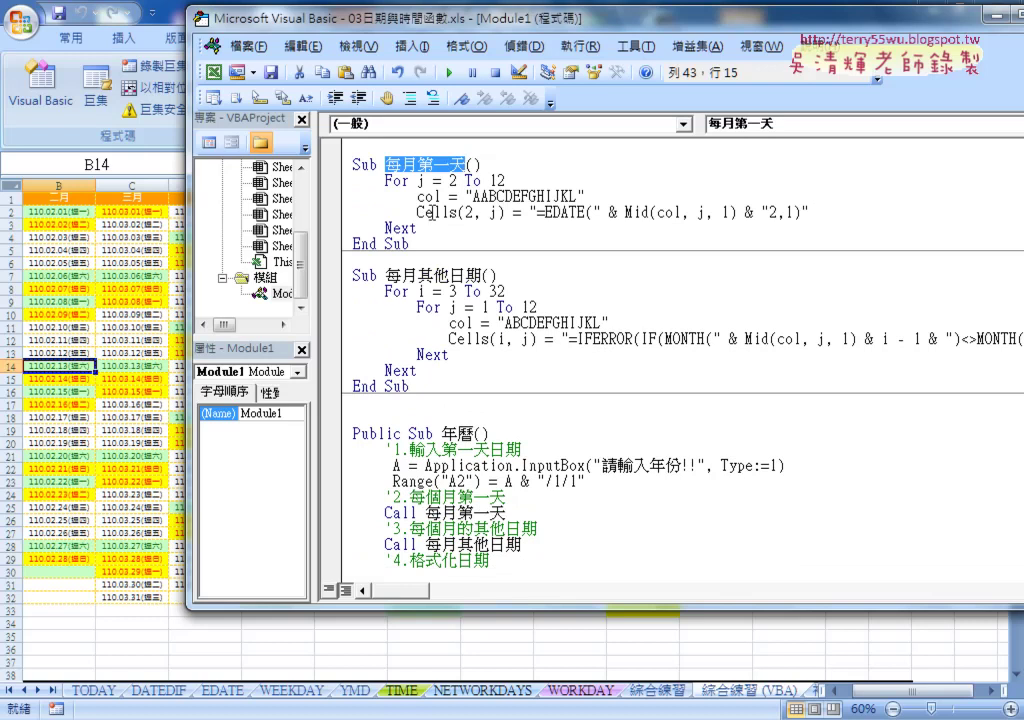
click(132, 212)
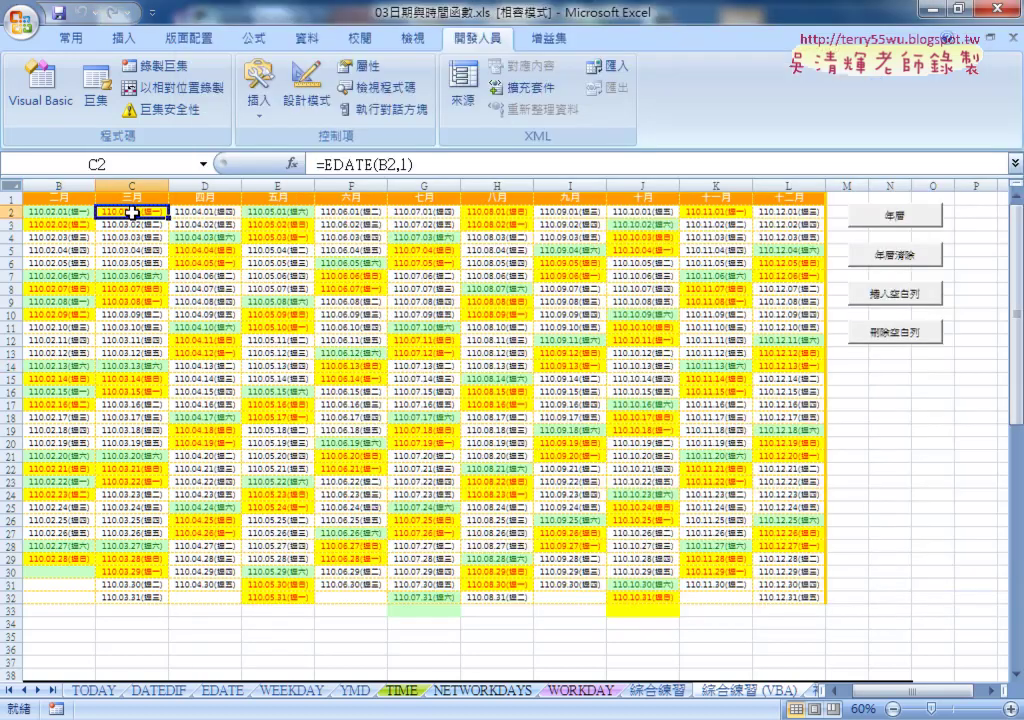
- Clear the calendar with the 年曆清除 button and check the emptied cells B2 and L2
click(878, 257)
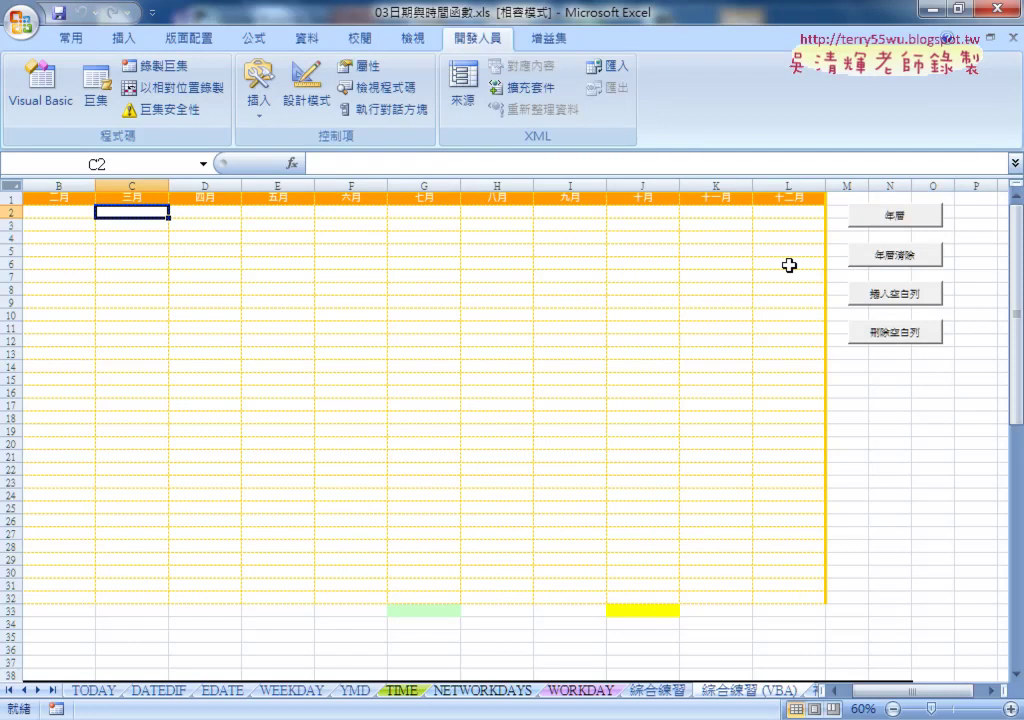
click(354, 300)
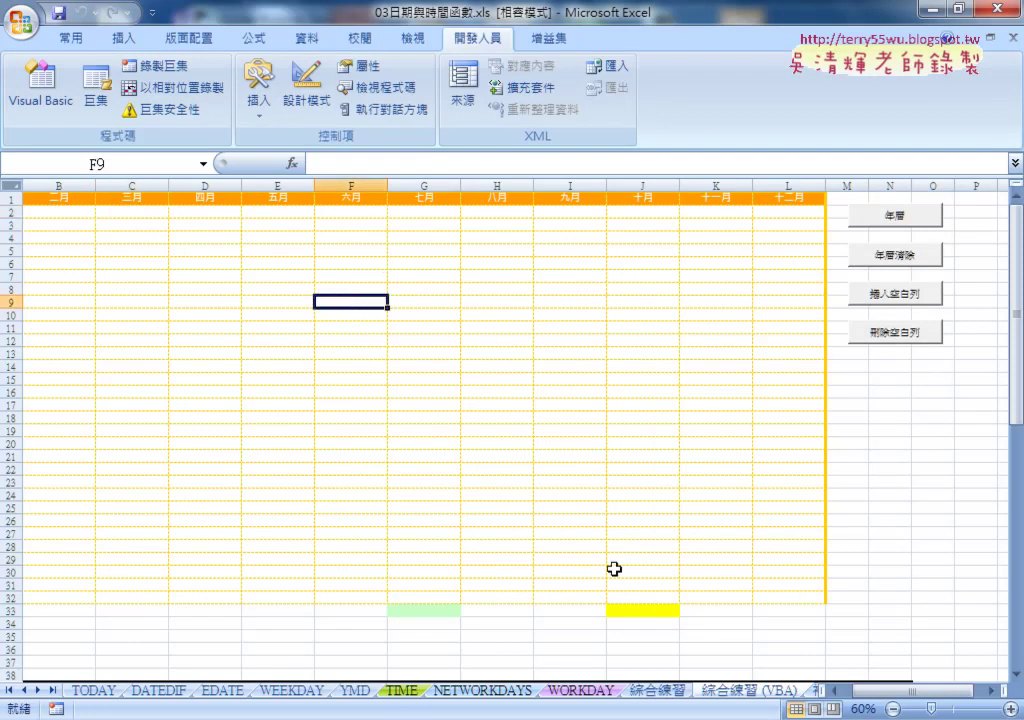
drag(893, 691, 885, 697)
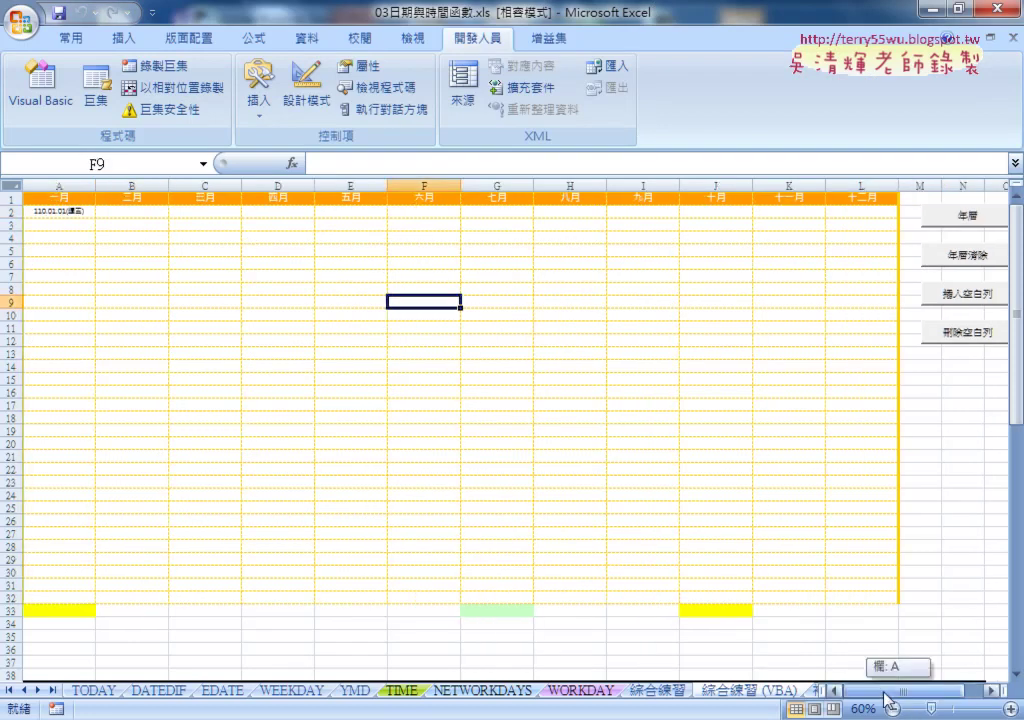
click(131, 209)
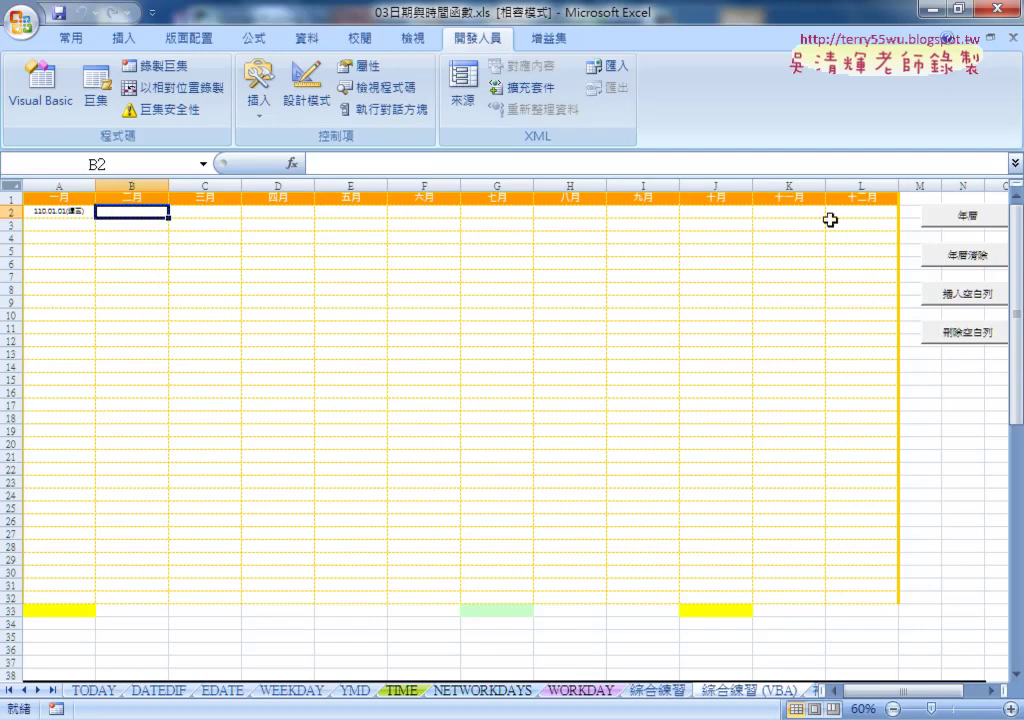
click(866, 213)
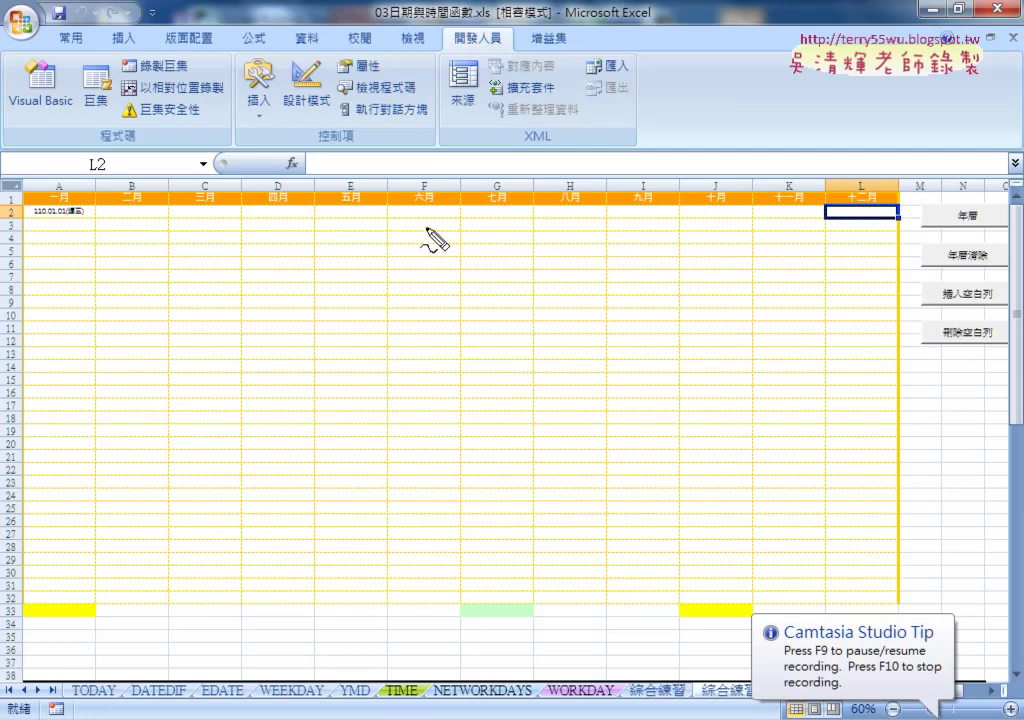
mouse_move(150, 209)
mouse_down()
mouse_move(166, 218)
mouse_move(150, 223)
mouse_up()
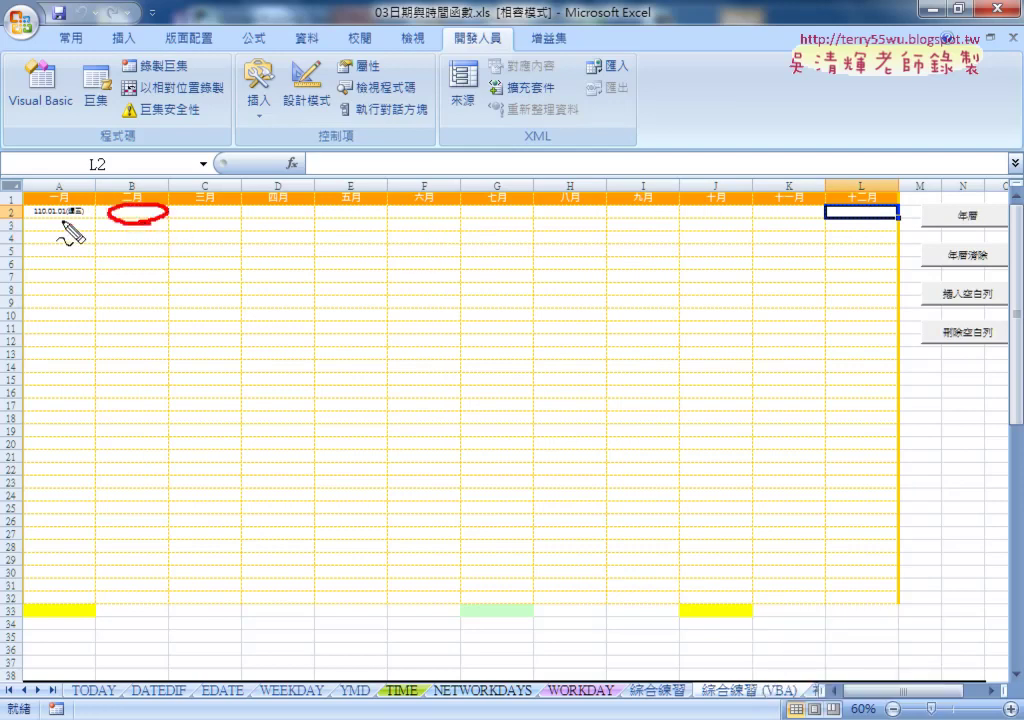
mouse_move(18, 205)
mouse_down()
mouse_move(6, 216)
mouse_move(14, 222)
mouse_up()
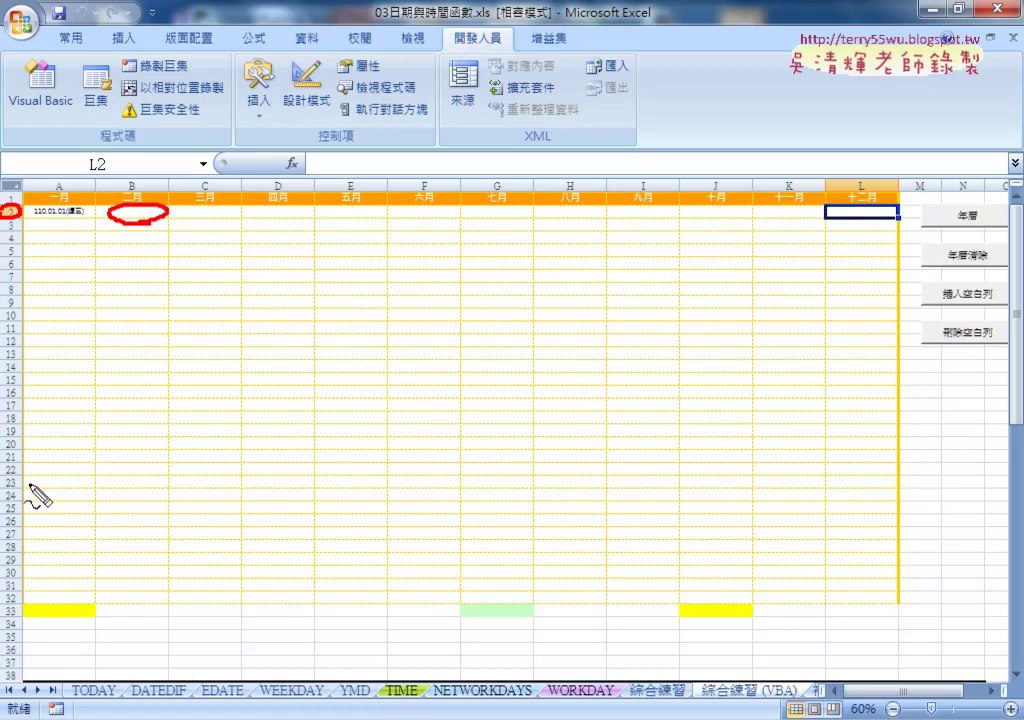
drag(16, 594, 12, 596)
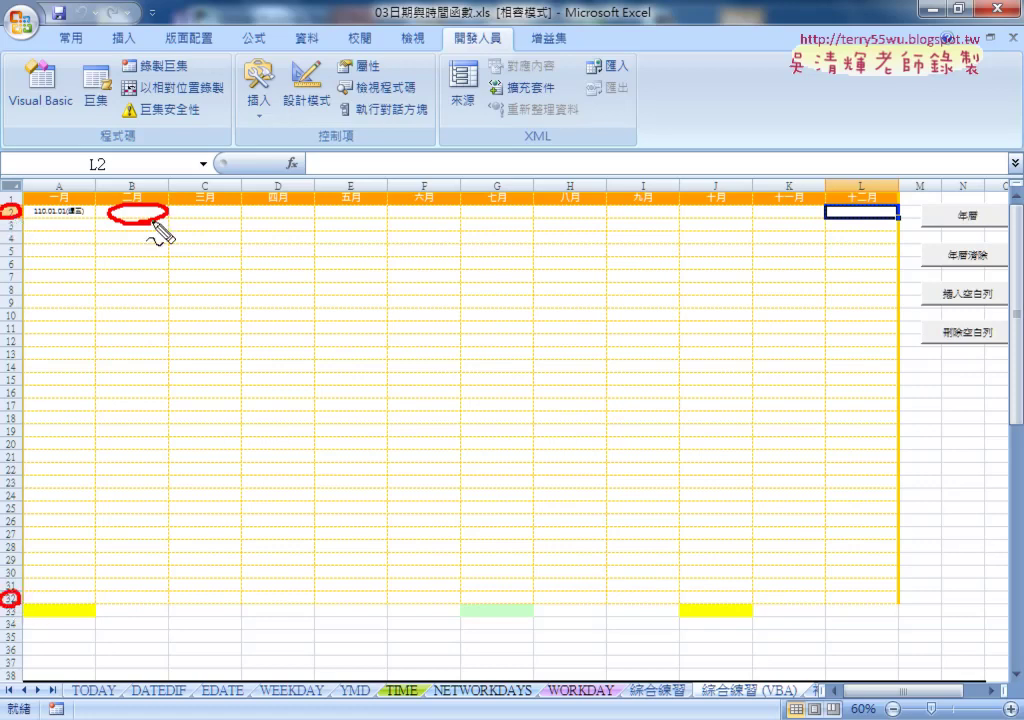
drag(142, 180, 146, 178)
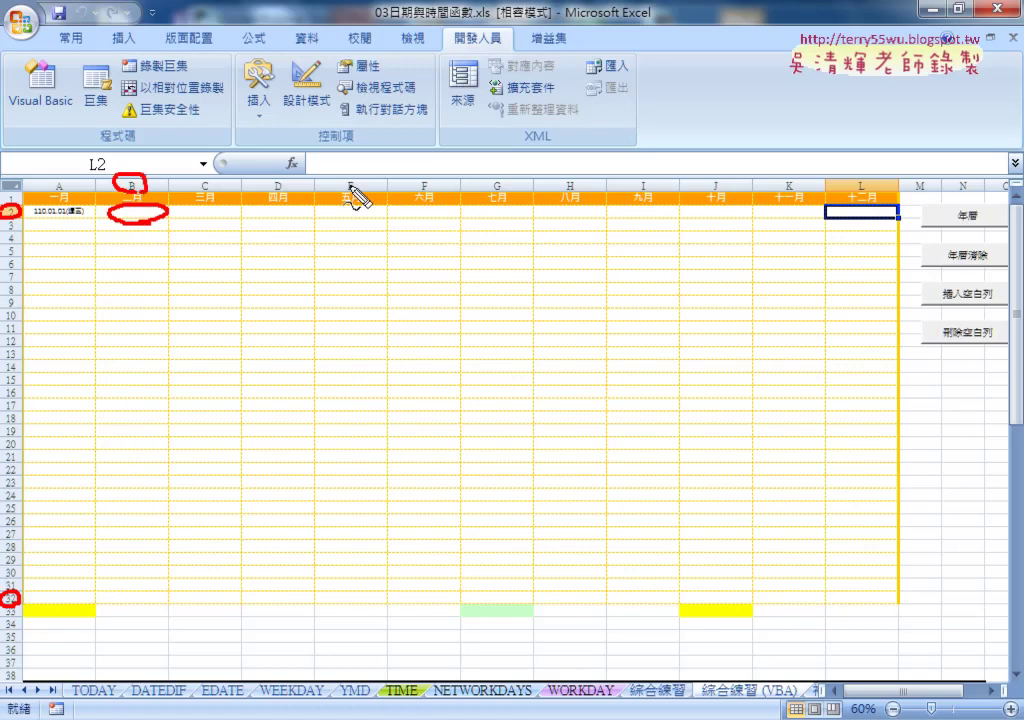
drag(857, 186, 852, 178)
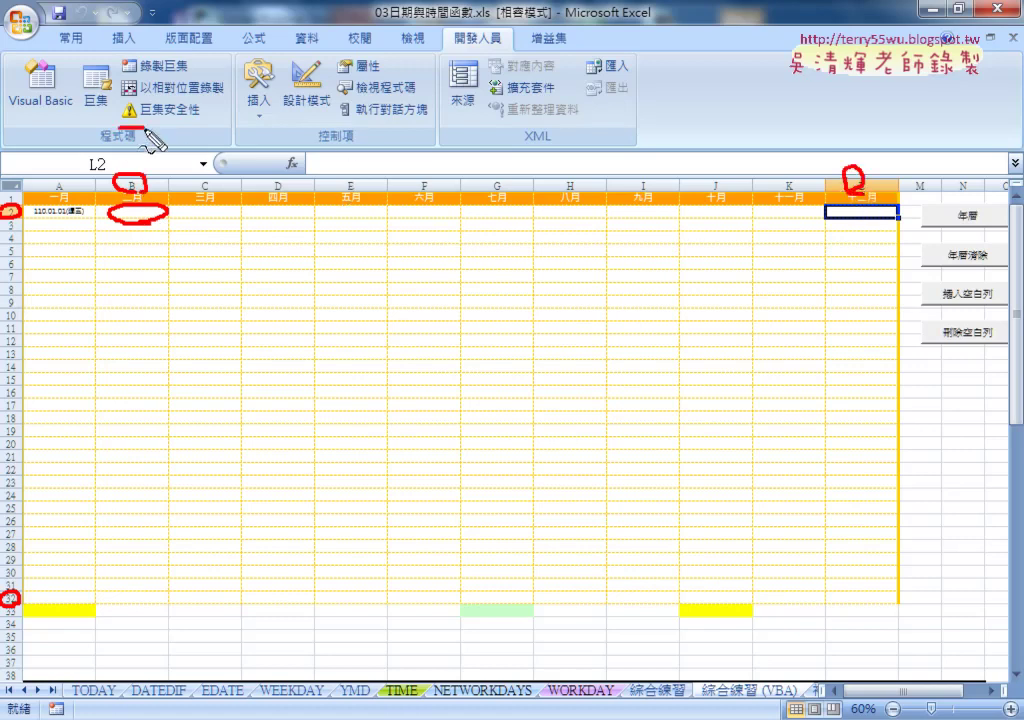
drag(128, 128, 176, 145)
mouse_move(798, 125)
mouse_down()
mouse_move(800, 155)
mouse_move(858, 146)
mouse_up()
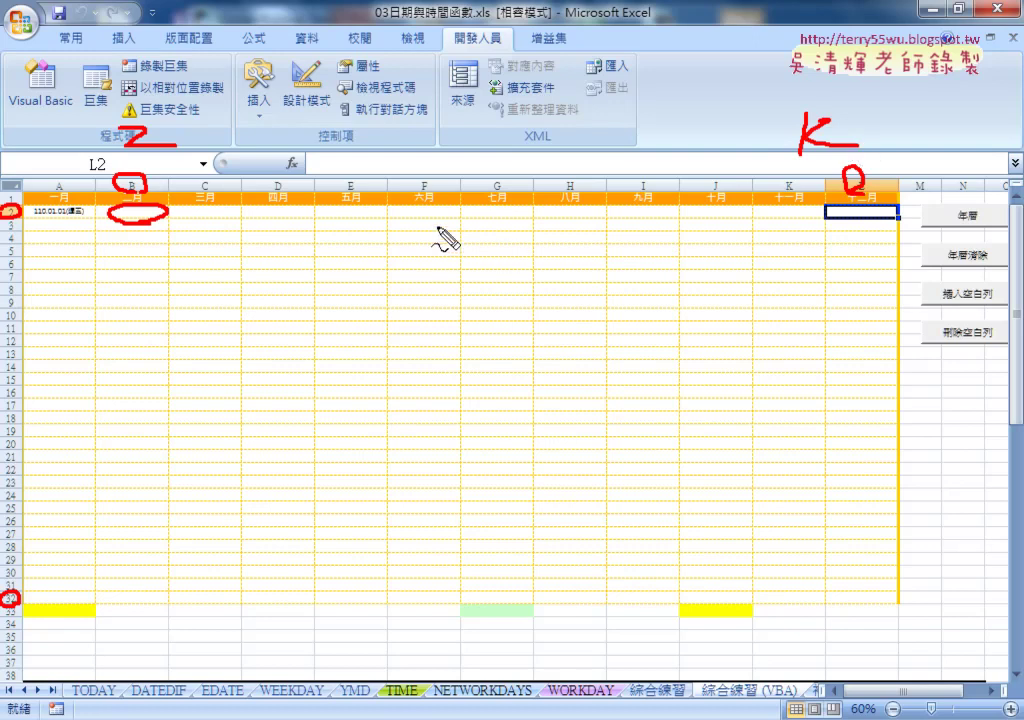
mouse_move(433, 210)
mouse_down()
mouse_move(408, 277)
mouse_move(438, 203)
mouse_move(480, 249)
mouse_move(535, 255)
mouse_up()
mouse_move(588, 228)
mouse_down()
mouse_move(622, 229)
mouse_move(604, 252)
mouse_up()
drag(660, 228, 662, 232)
mouse_move(745, 213)
mouse_down()
mouse_move(733, 262)
mouse_move(794, 242)
mouse_up()
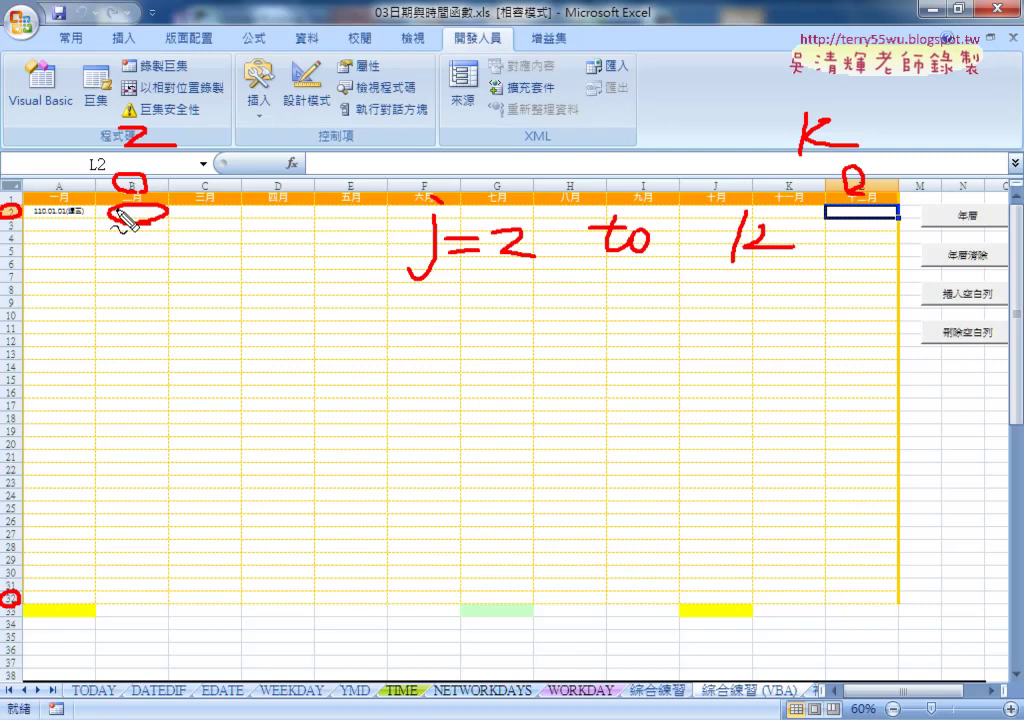
key(Escape)
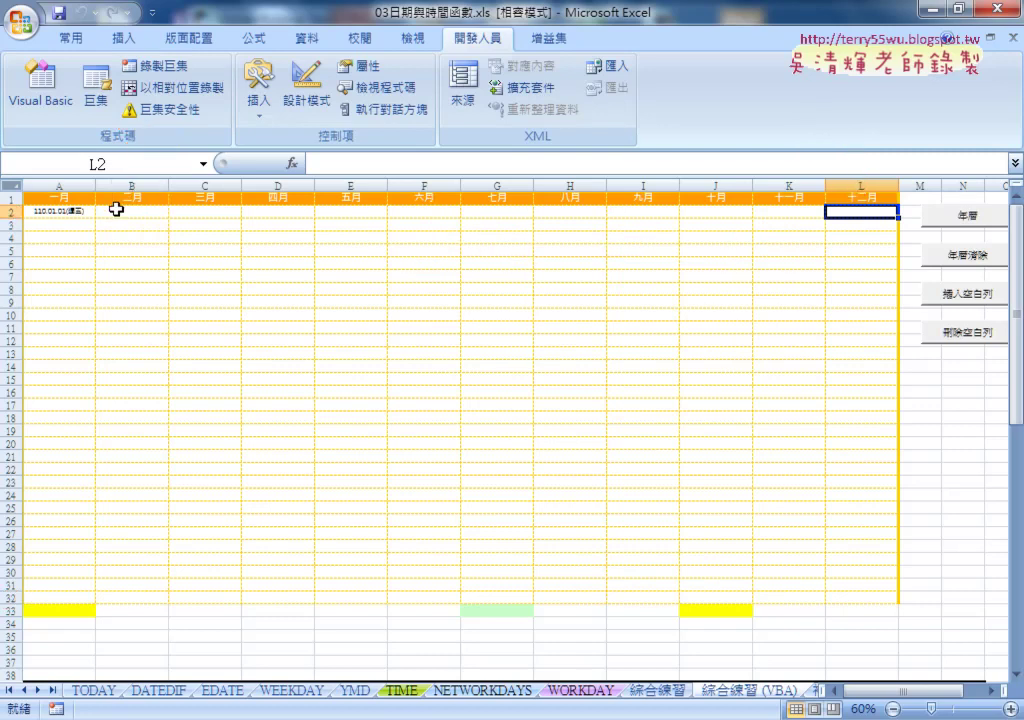
- On the 綜合練習 sheet, inspect the EDATE formulas in cells B2 through G2
click(657, 690)
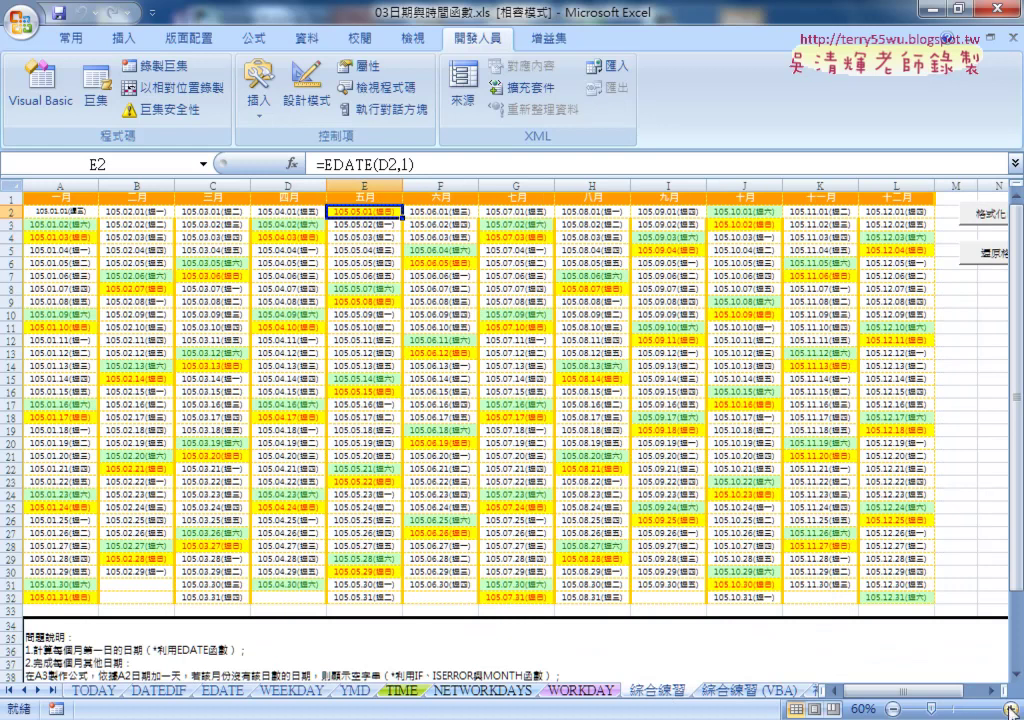
ctrl+scroll(763, 550, up, 3)
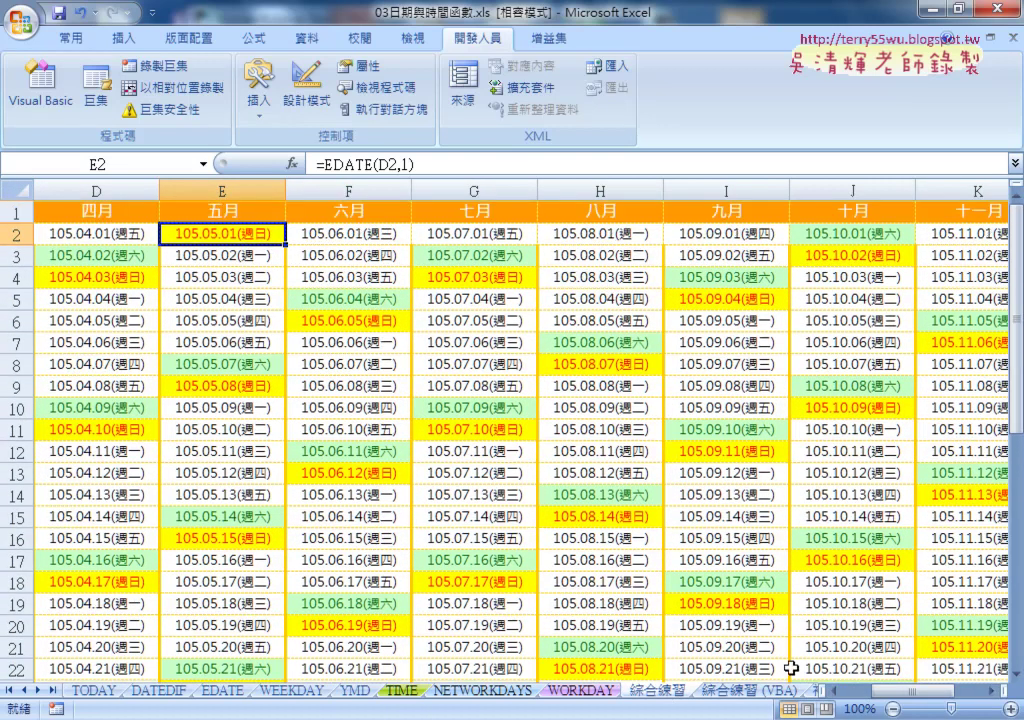
scroll(668, 553, left, 3)
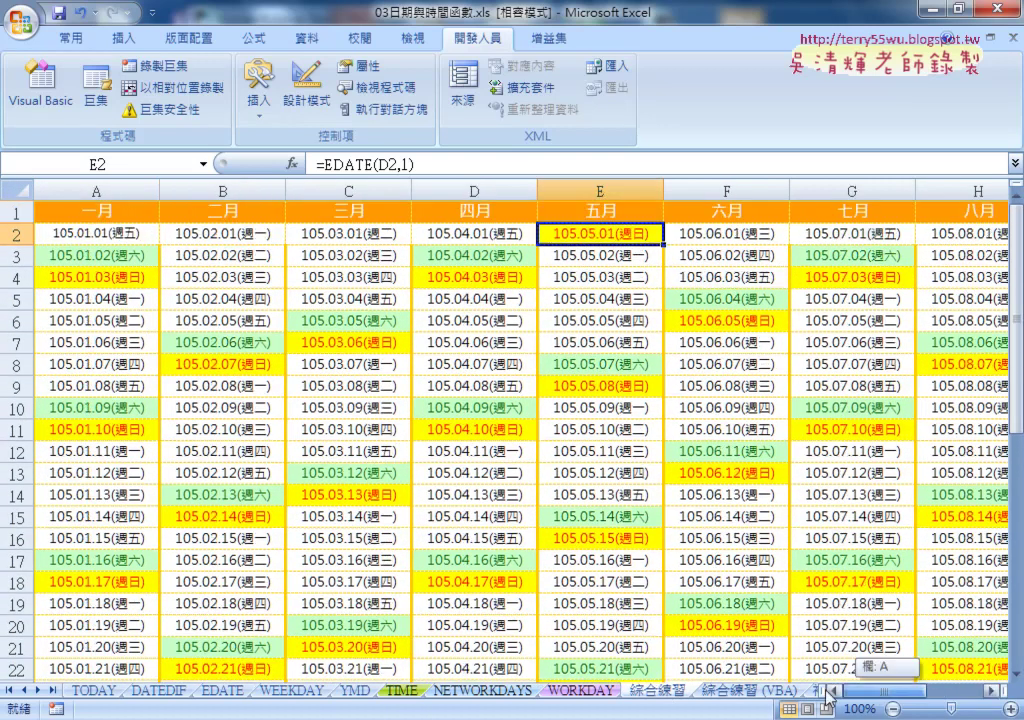
click(222, 234)
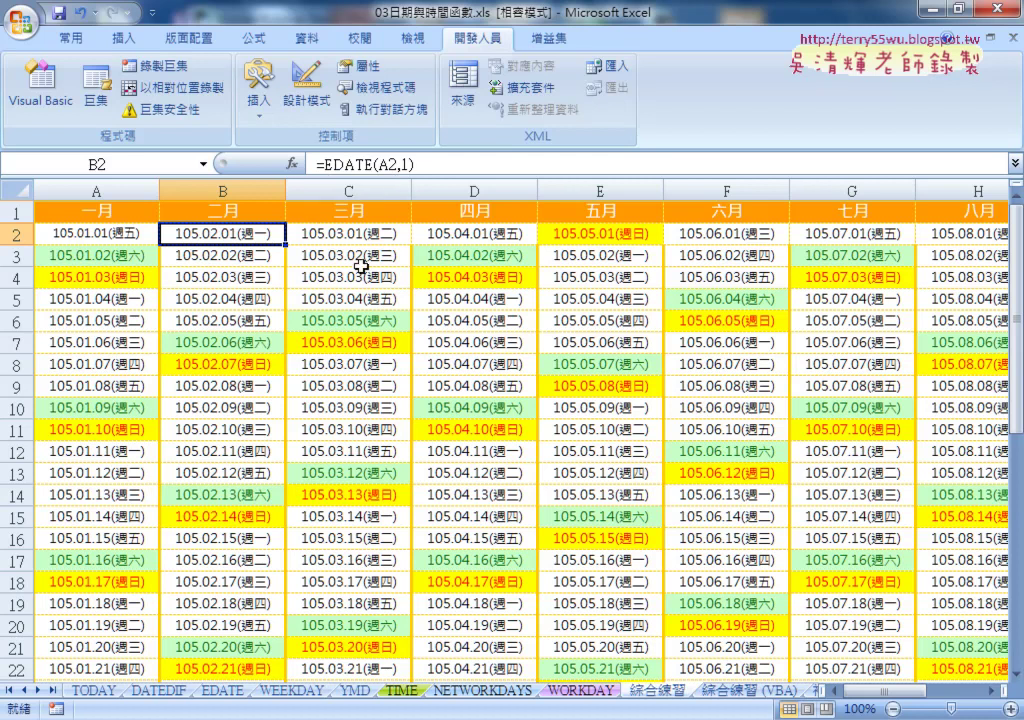
click(340, 234)
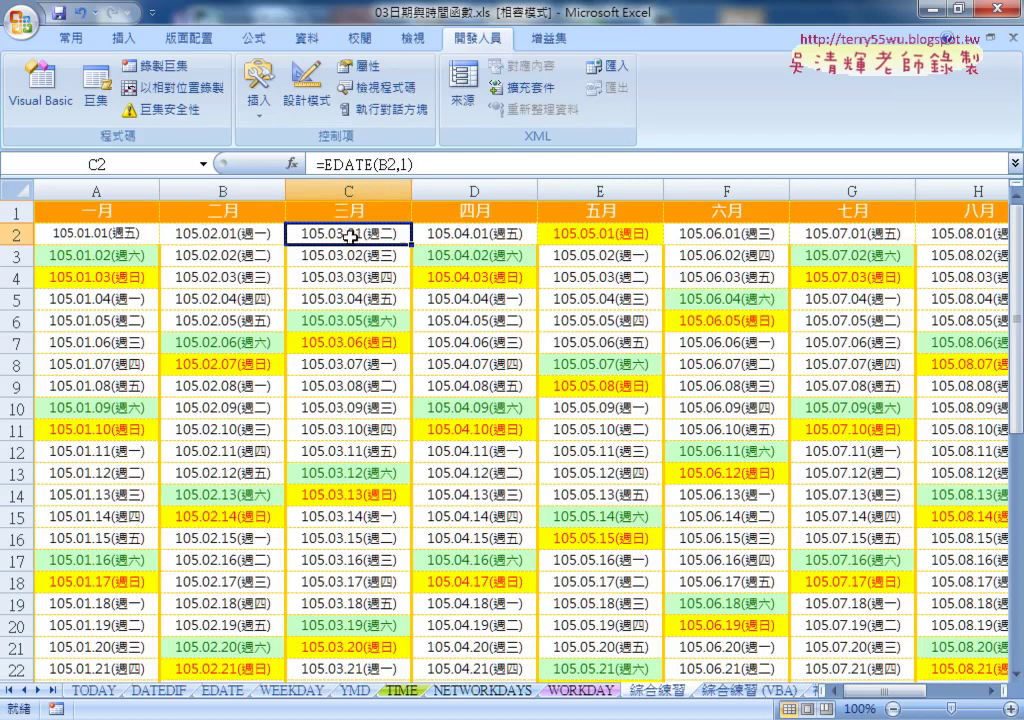
click(466, 231)
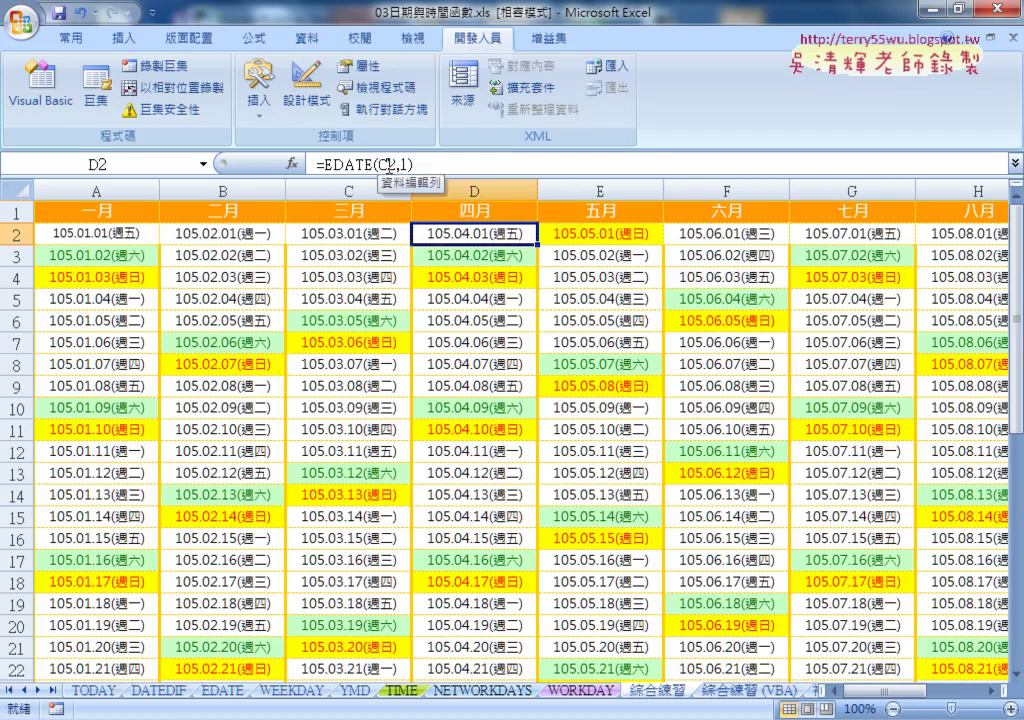
click(583, 231)
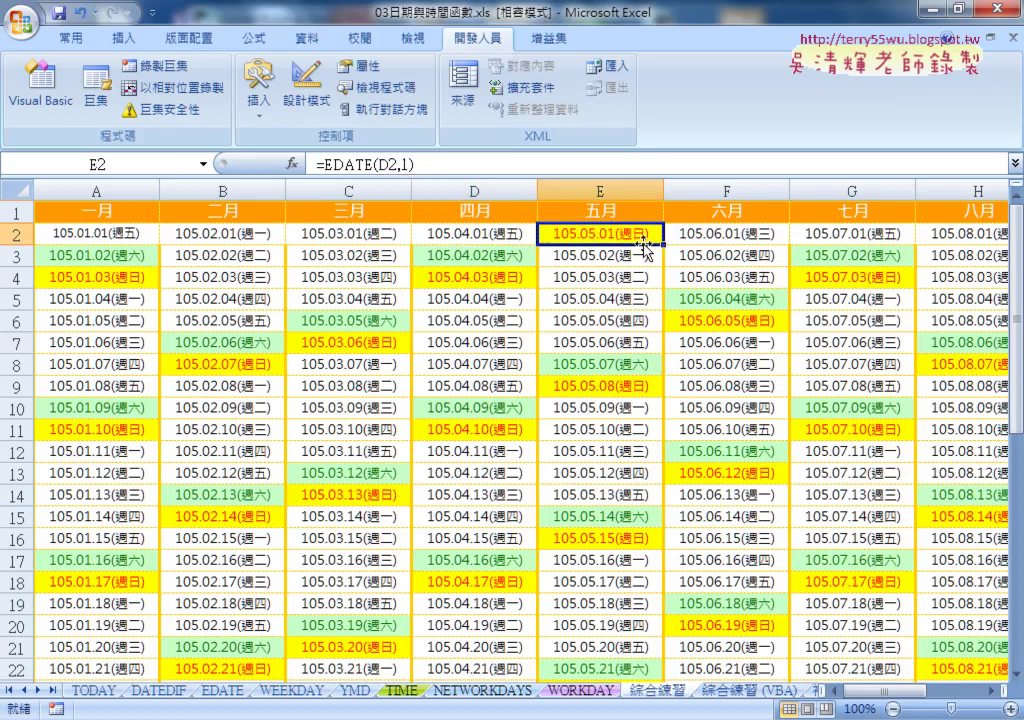
click(697, 238)
click(814, 233)
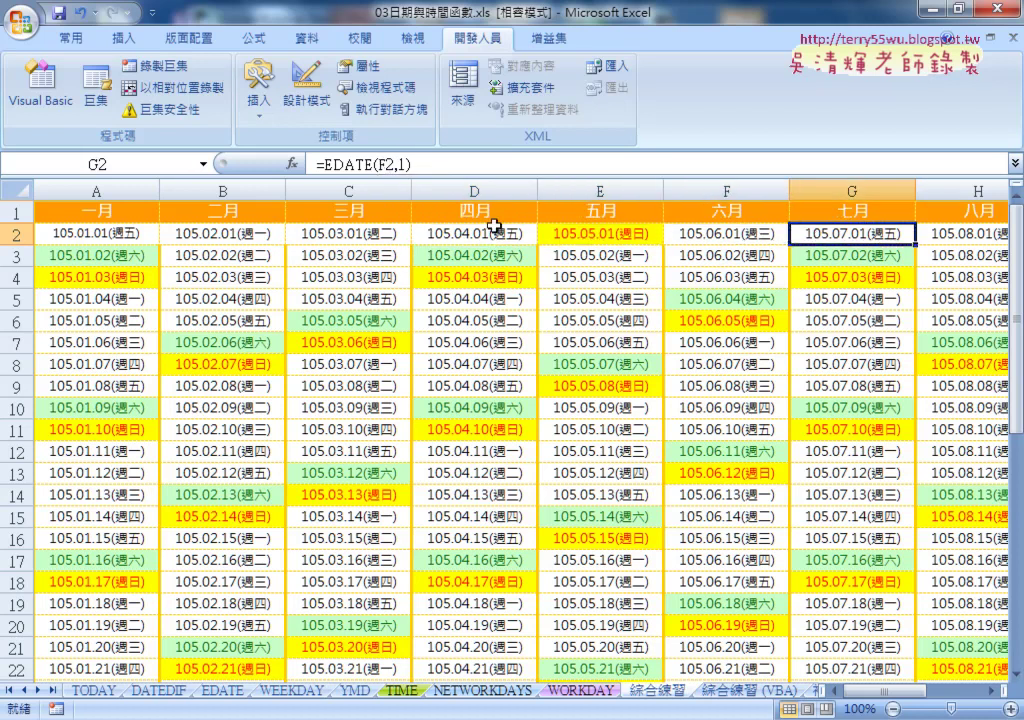
- Compare how B2, C2 and D2 chain their formulas, then open the Visual Basic editor
click(216, 237)
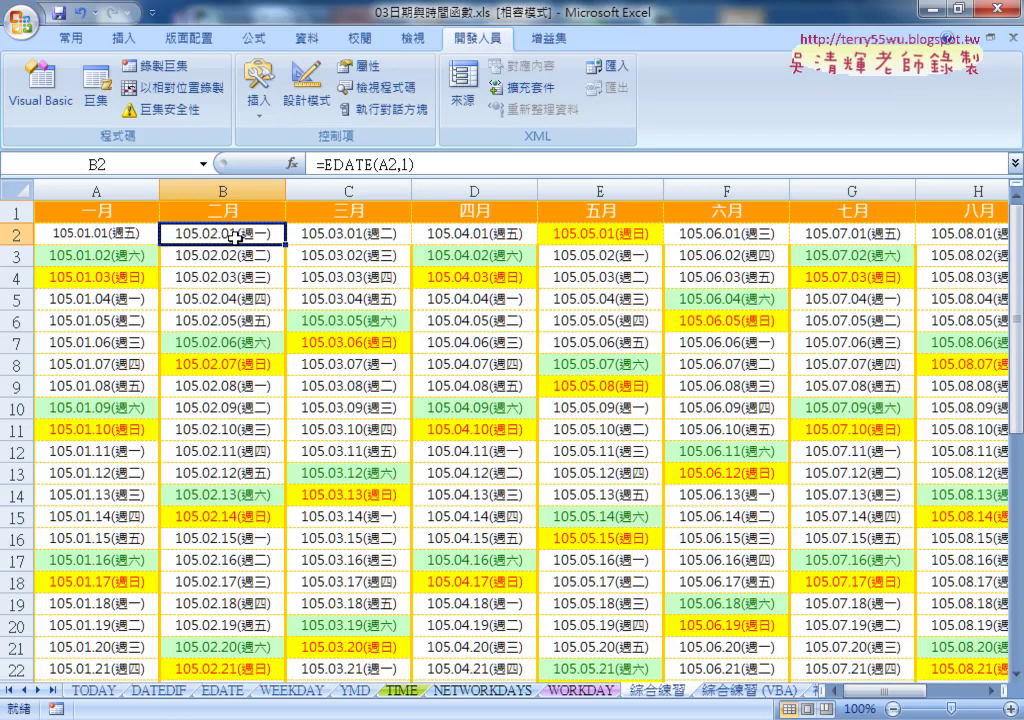
click(343, 232)
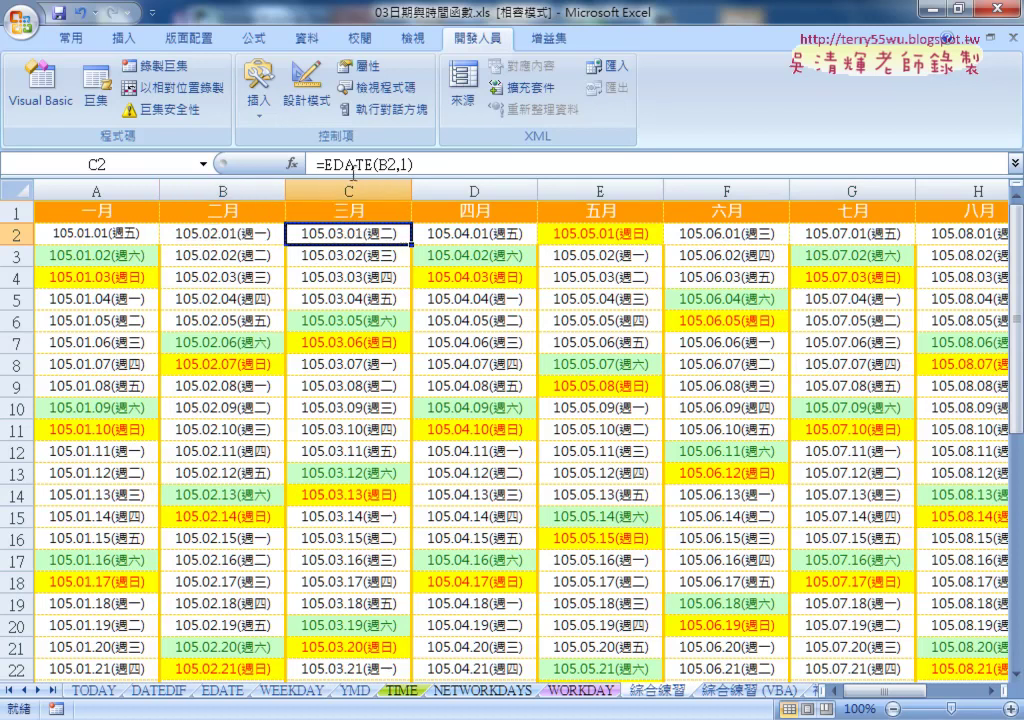
click(240, 233)
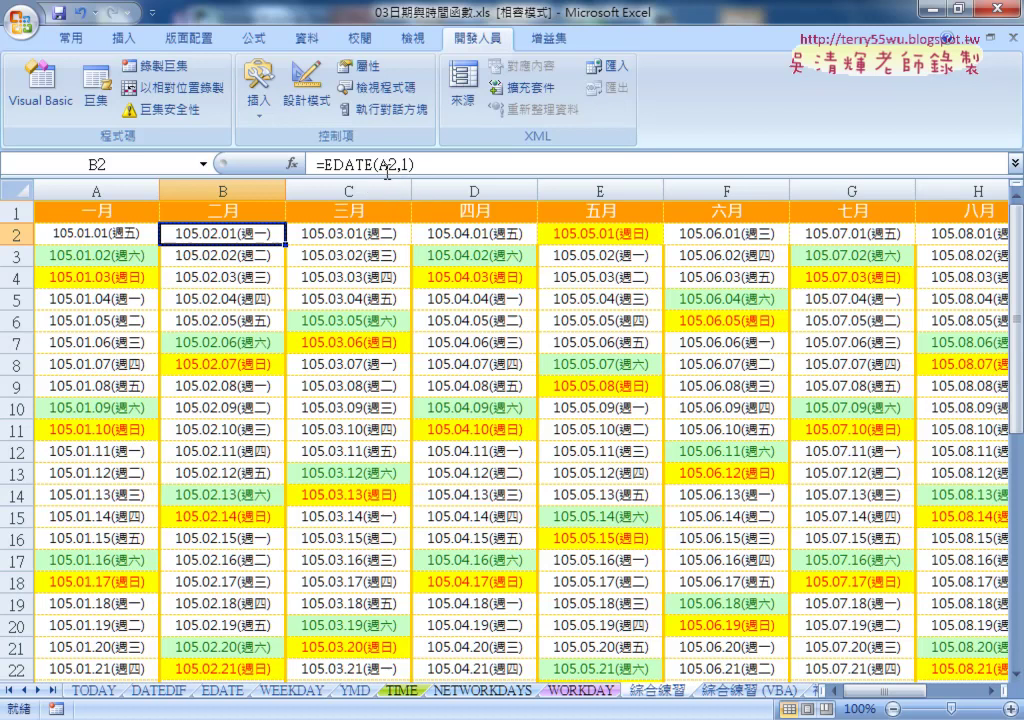
click(355, 233)
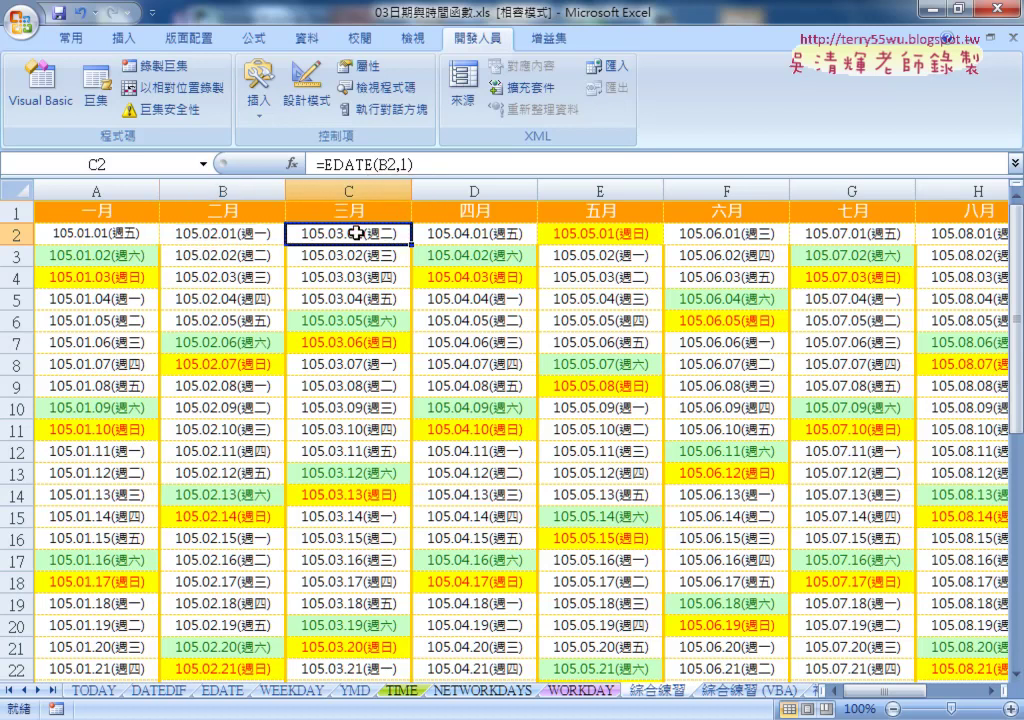
click(480, 236)
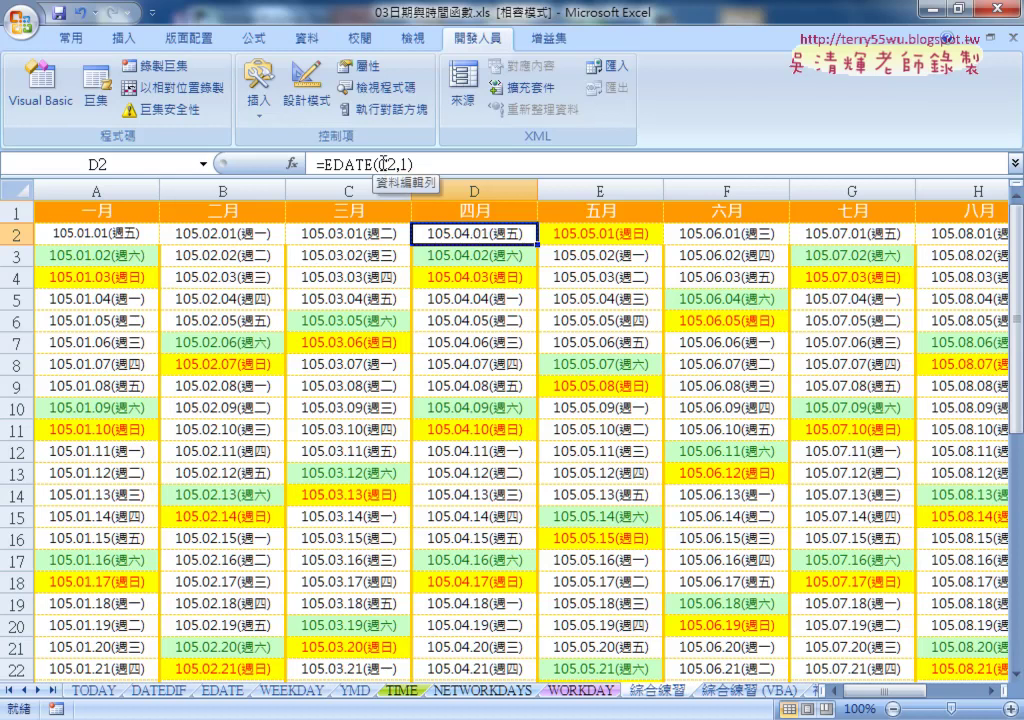
click(265, 232)
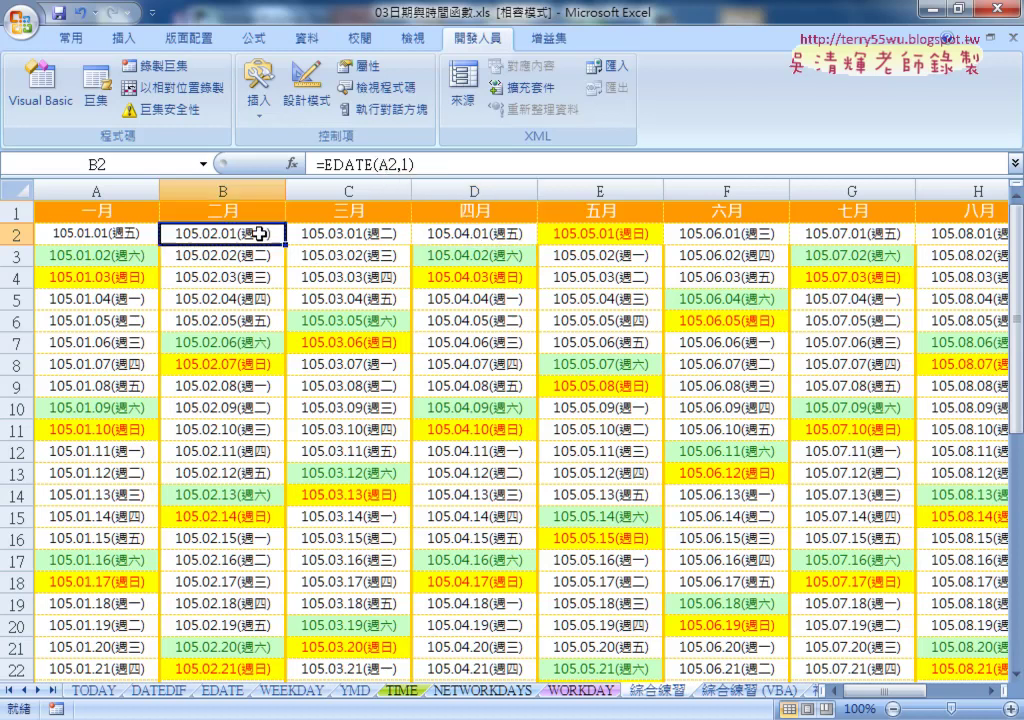
click(43, 82)
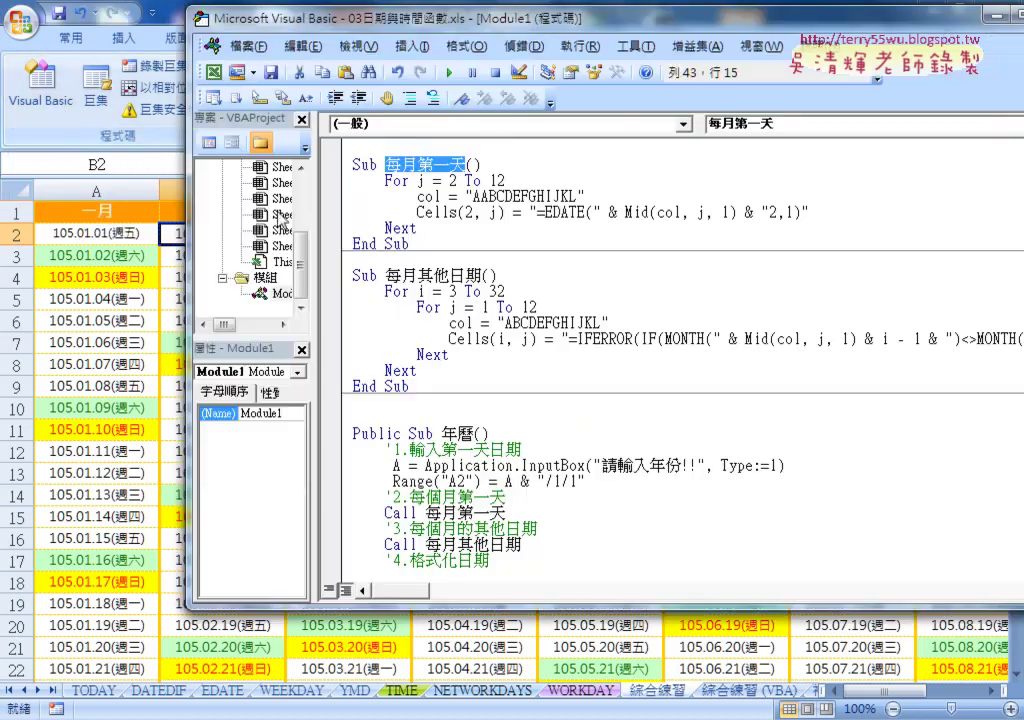
- Delete the EDATE formula expression from the Cells(2, j) line, leaving empty quotes
click(470, 48)
click(438, 21)
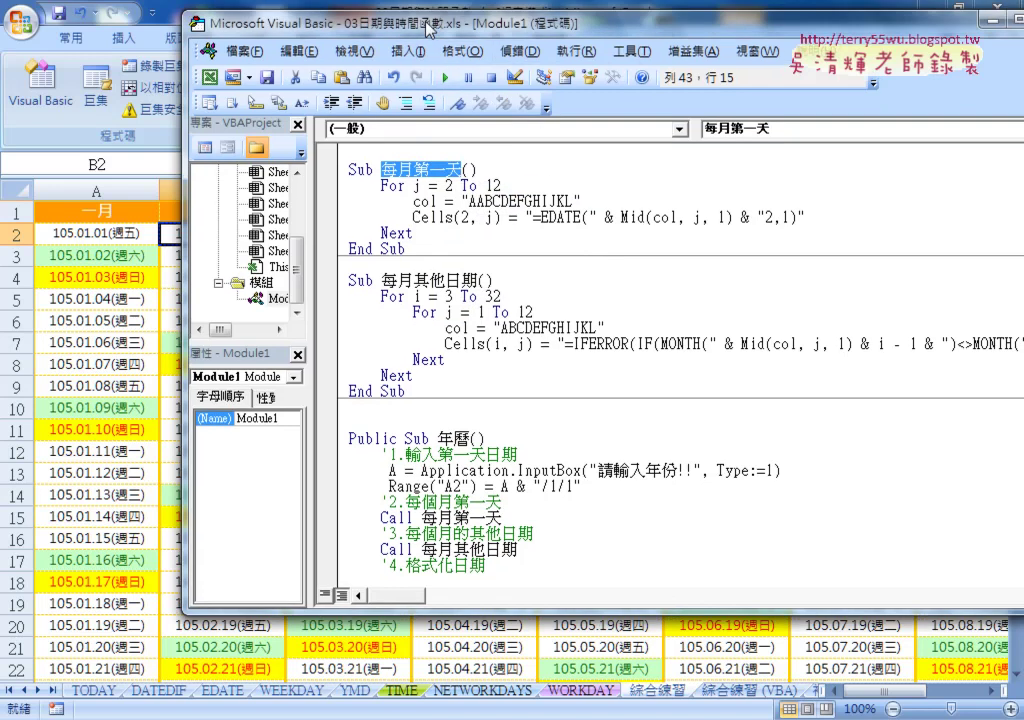
mouse_move(438, 21)
mouse_down()
mouse_move(313, 266)
mouse_move(397, 278)
mouse_up()
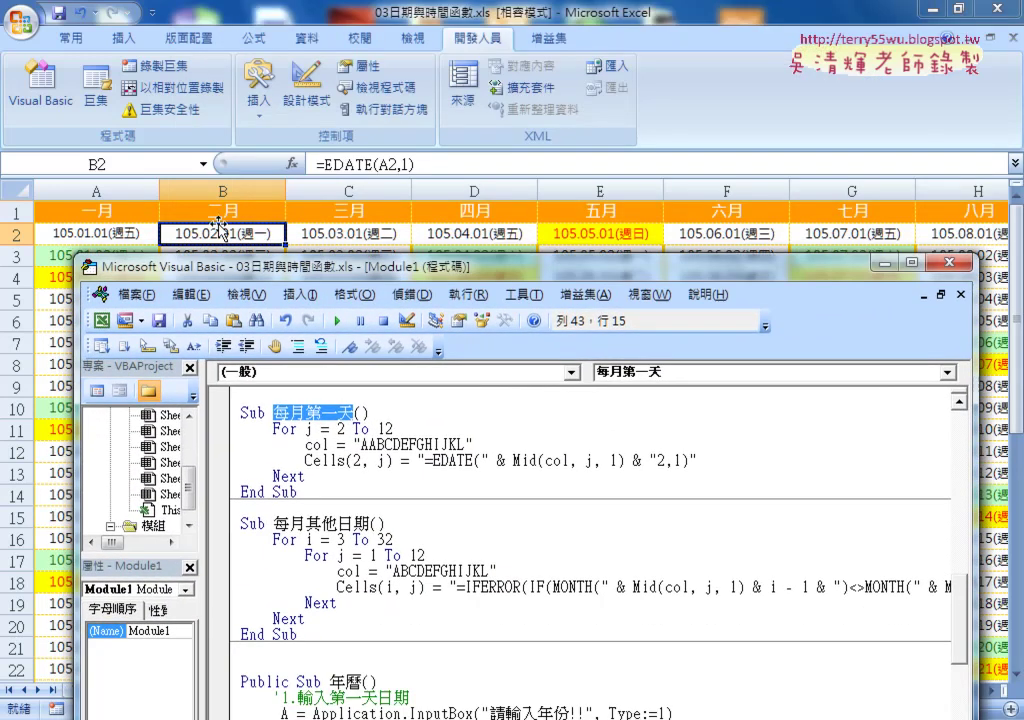
mouse_move(329, 444)
mouse_down()
mouse_move(305, 444)
mouse_move(478, 444)
mouse_up()
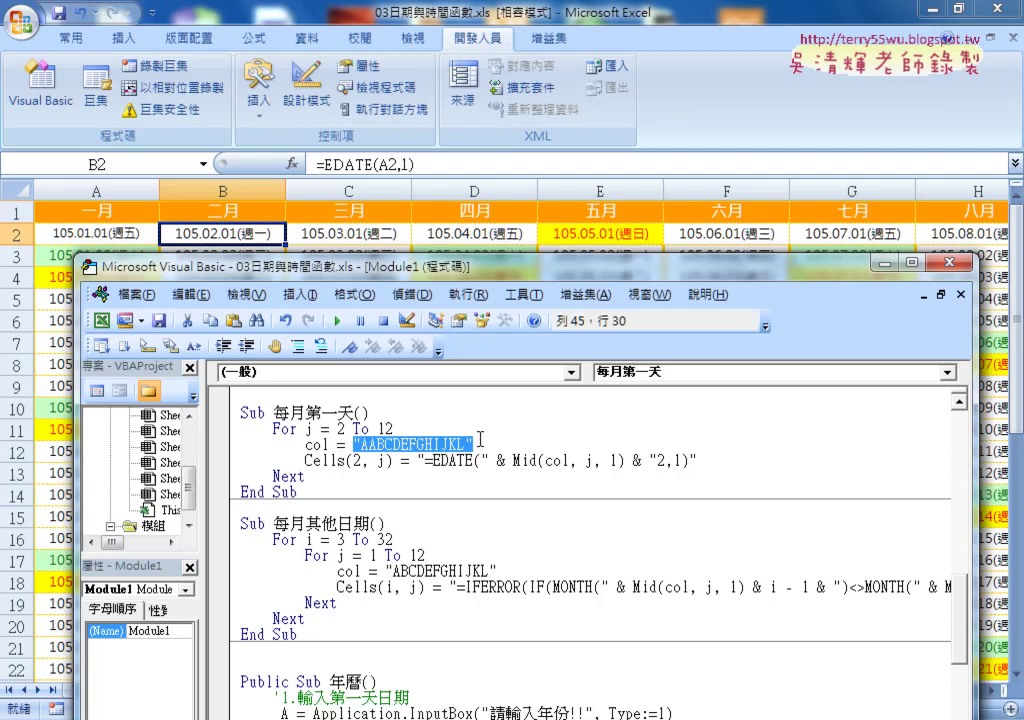
drag(424, 461, 690, 461)
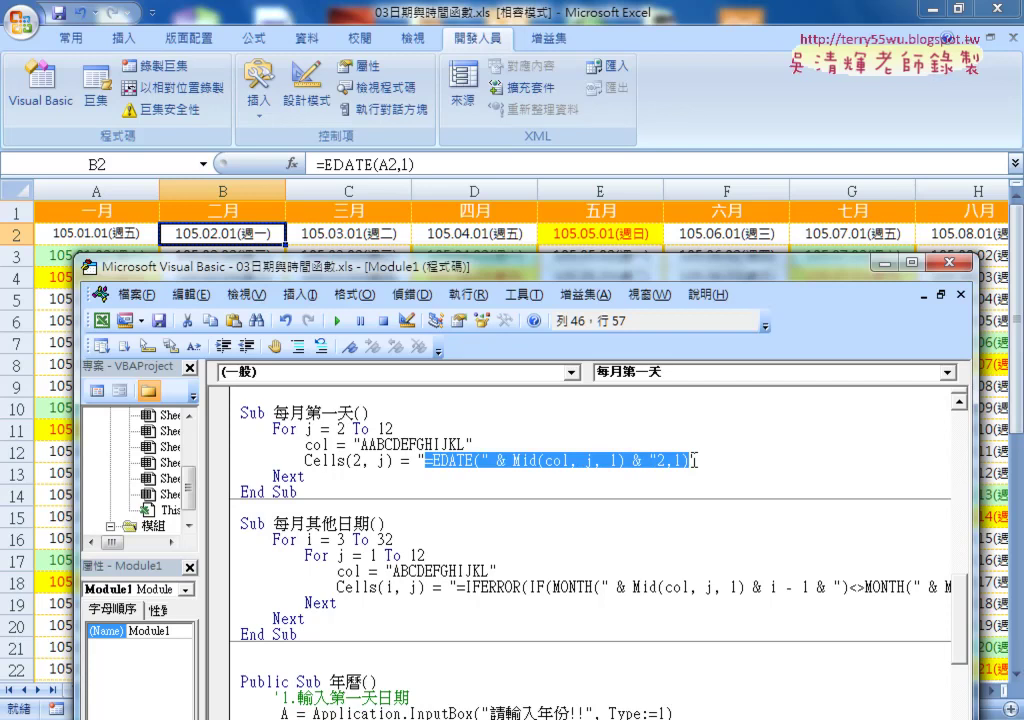
key(Delete)
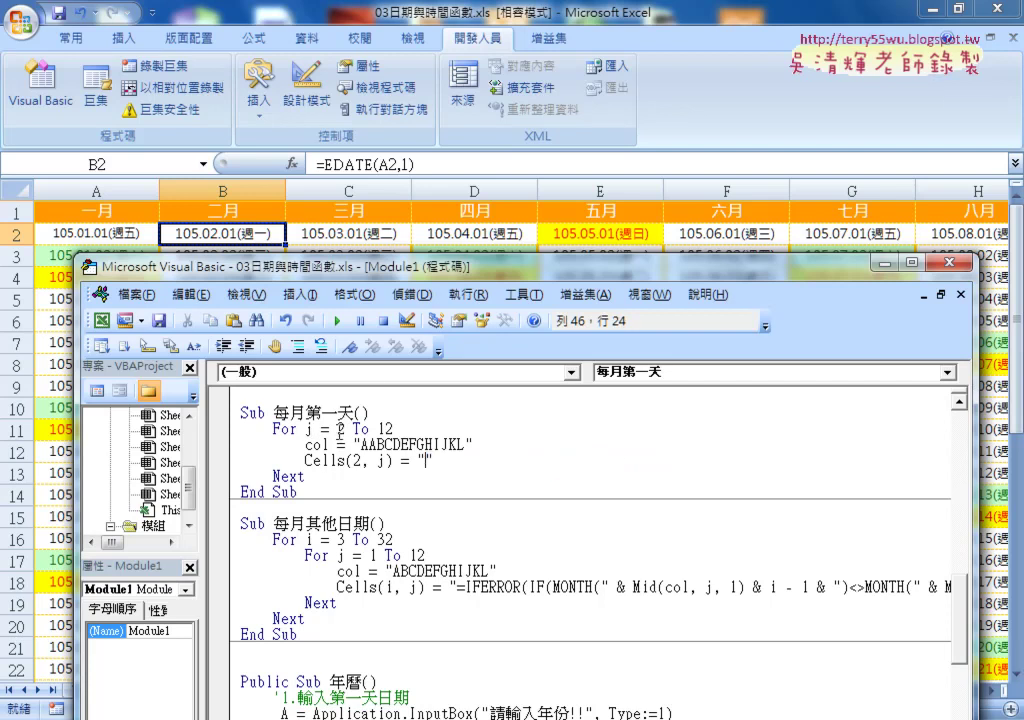
double_click(357, 461)
double_click(385, 462)
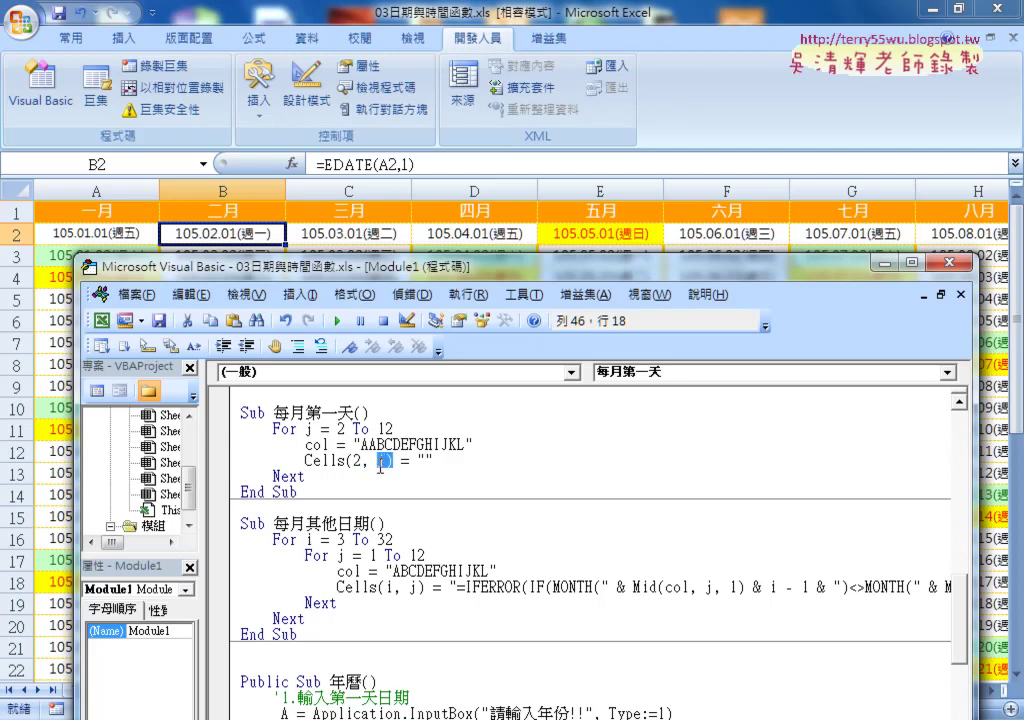
double_click(380, 465)
- Copy =EDATE(A2,1) from B2's formula and paste it between the quotes in the macro
double_click(271, 233)
right_click(398, 168)
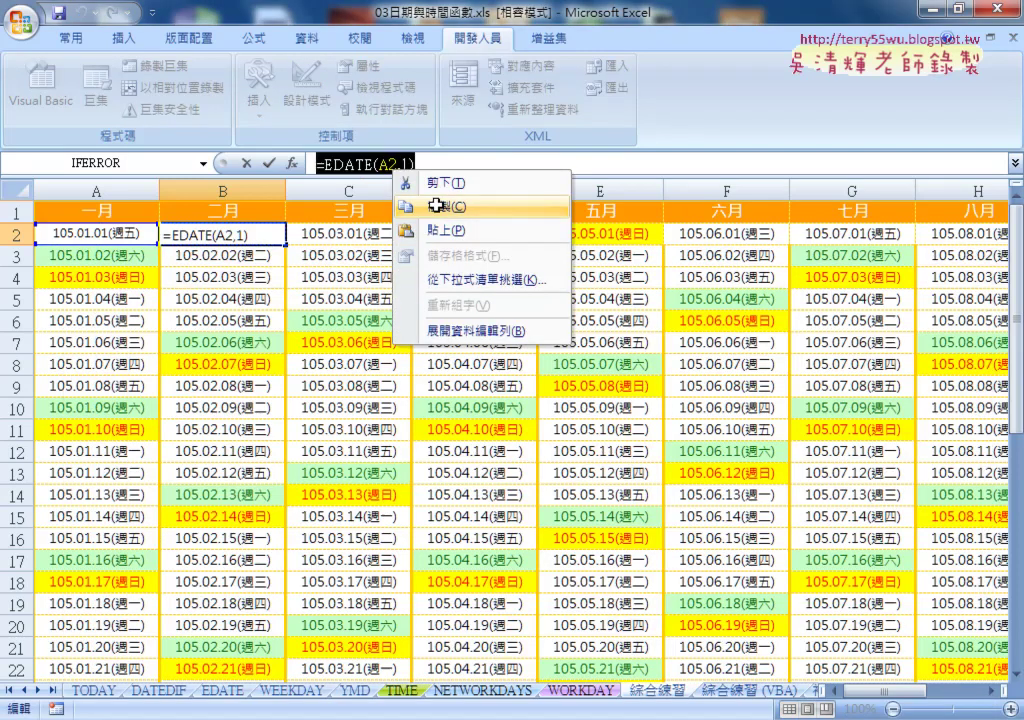
click(246, 162)
click(246, 162)
click(40, 85)
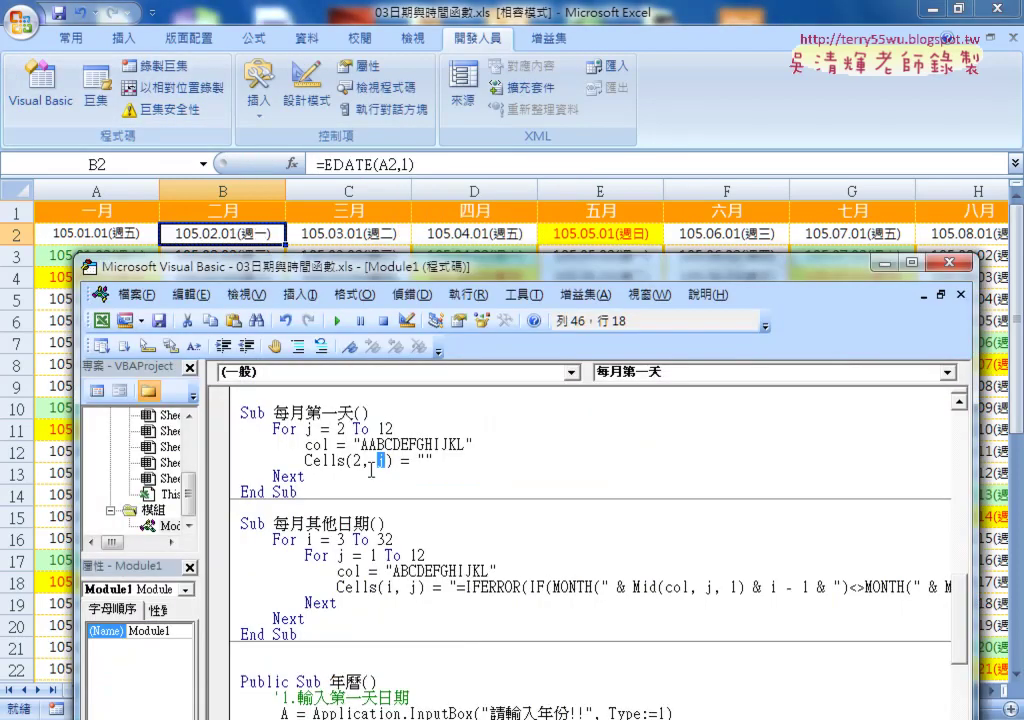
click(426, 461)
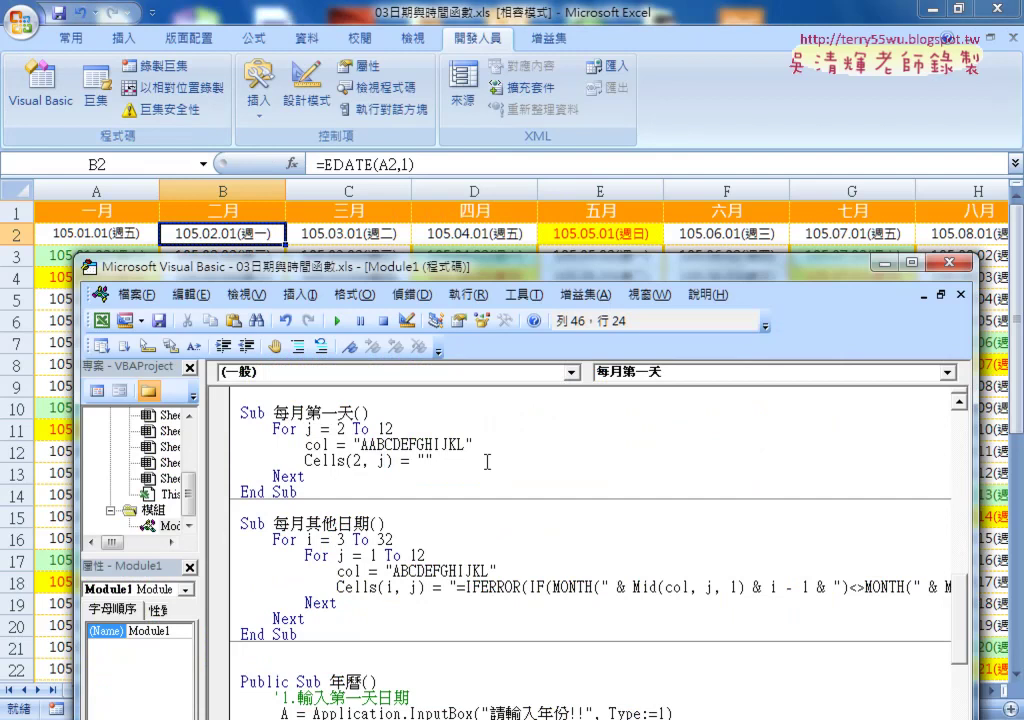
text(=EDATE(A2,1))
click(484, 461)
click(555, 461)
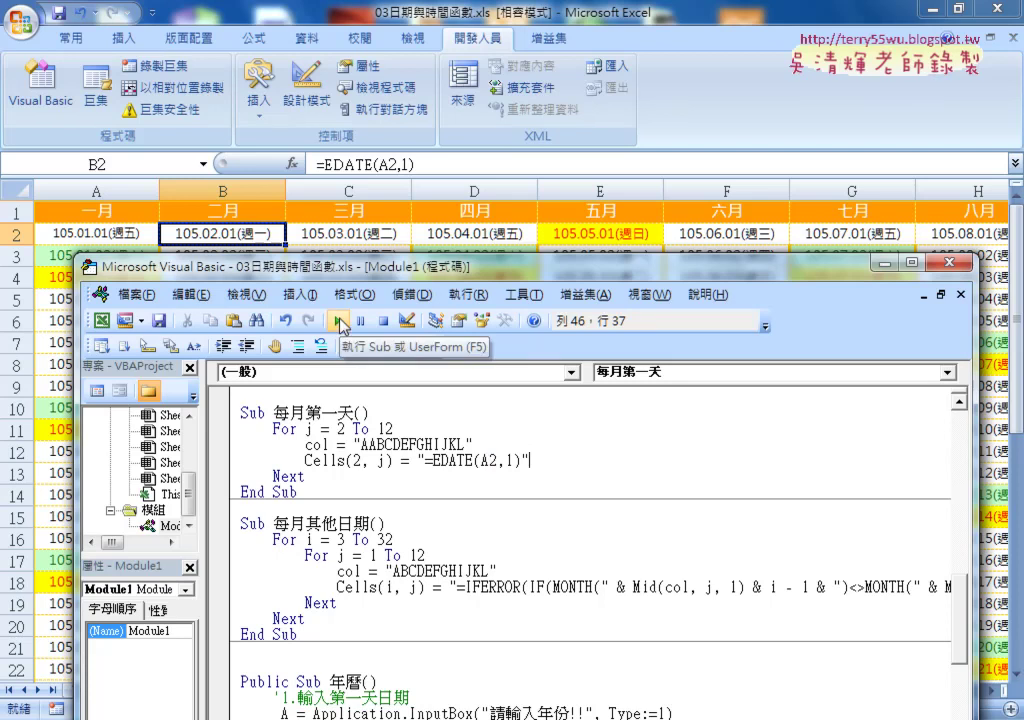
- Run 每月第一天 so row 2 shows 105.02.01(週一), then inspect the loop start
click(339, 322)
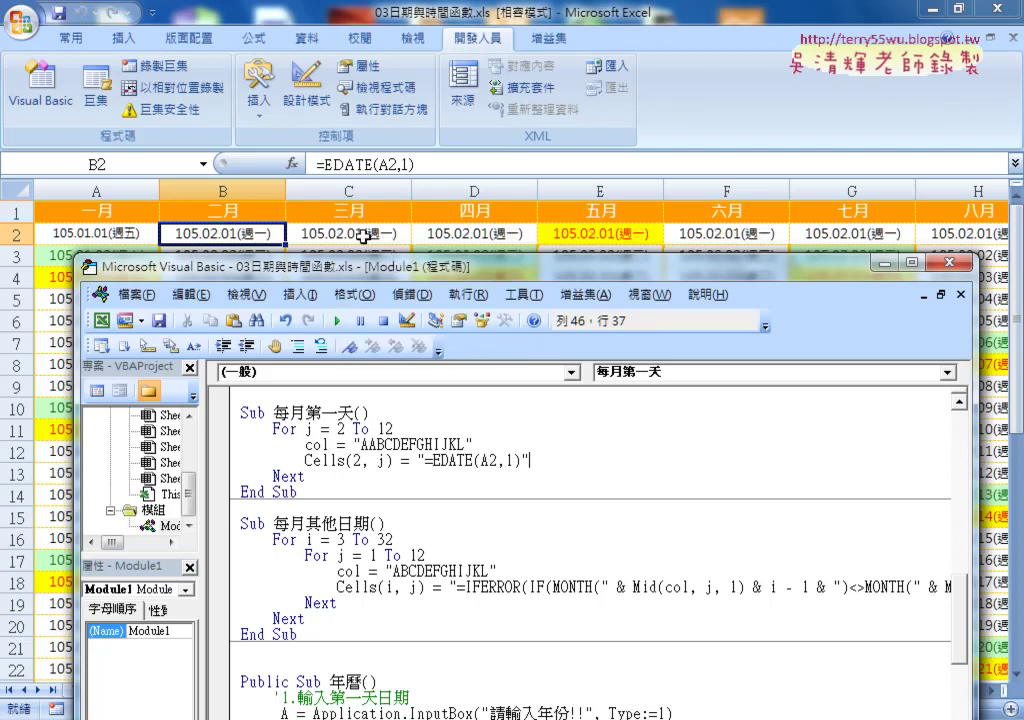
click(491, 461)
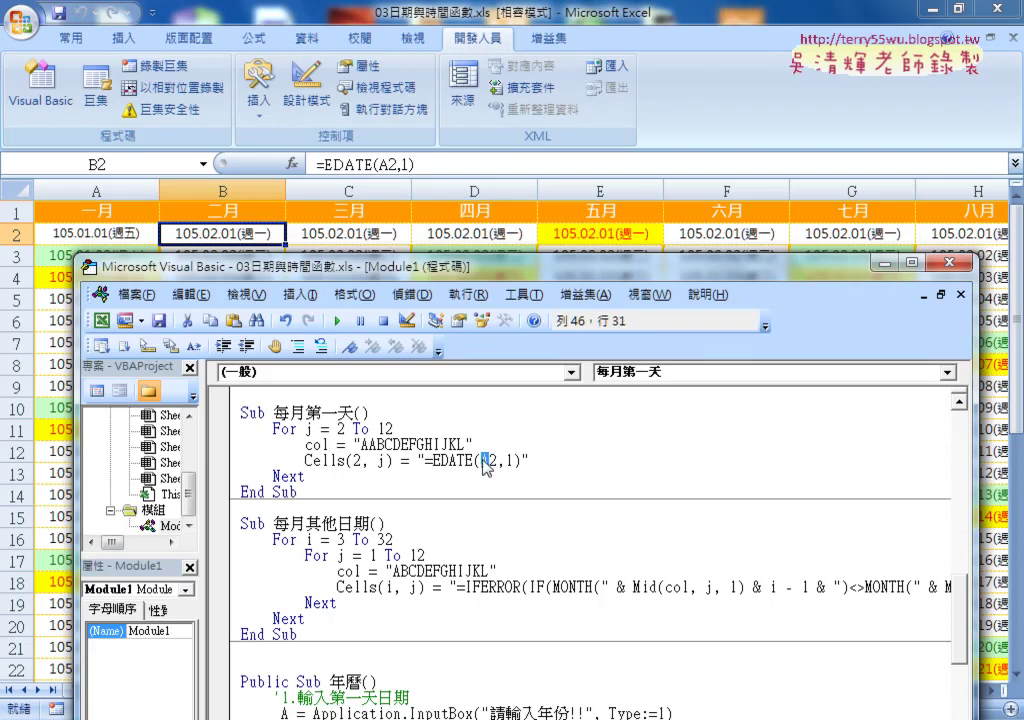
double_click(340, 428)
click(370, 445)
text(A)
- Examine the col variable and its letter string, retyping the leading A
click(313, 444)
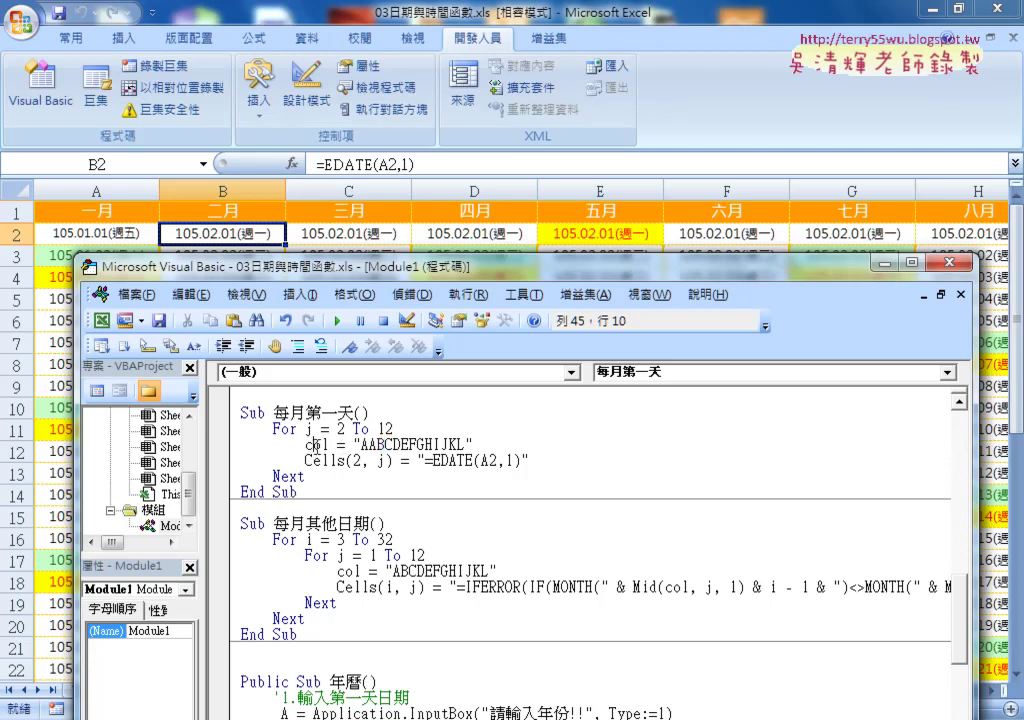
double_click(318, 444)
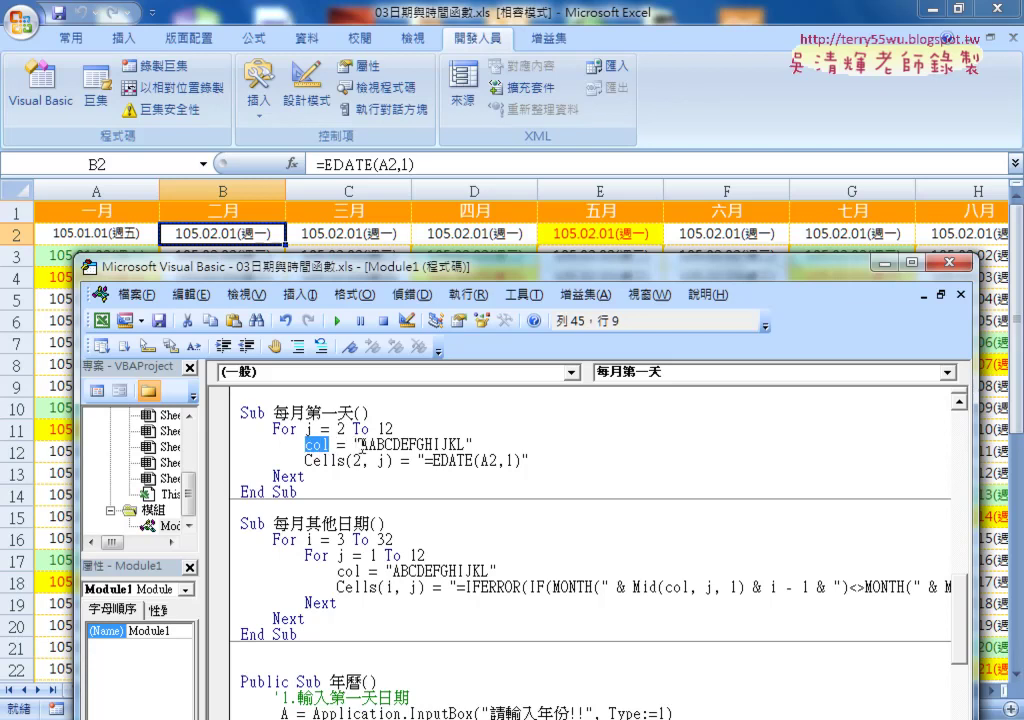
drag(362, 447, 377, 447)
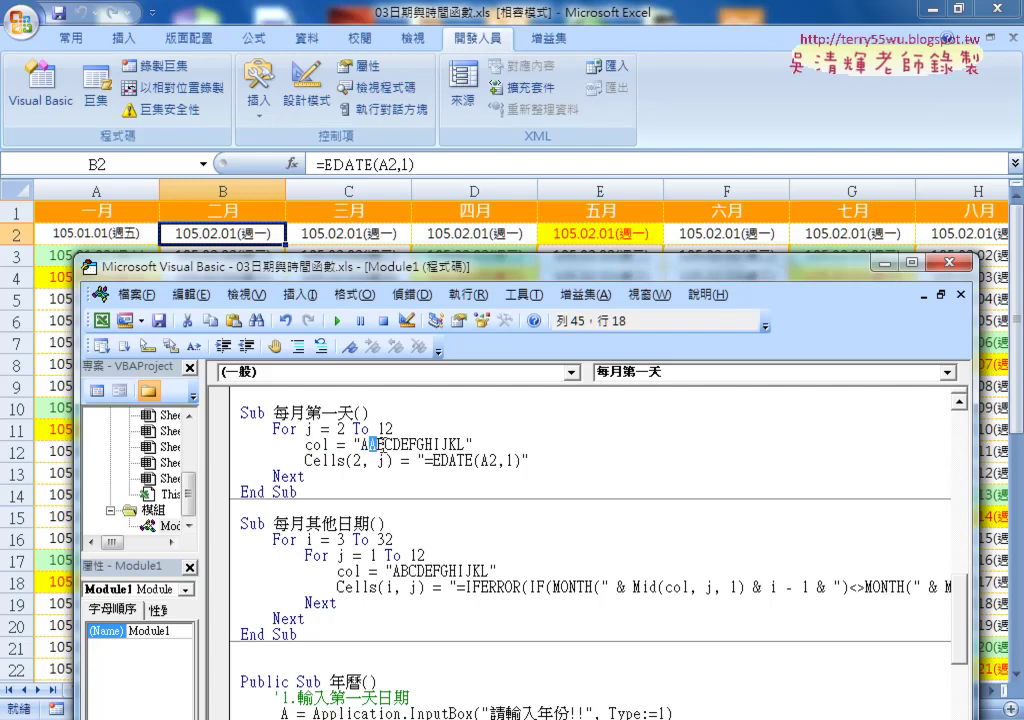
drag(369, 445, 478, 443)
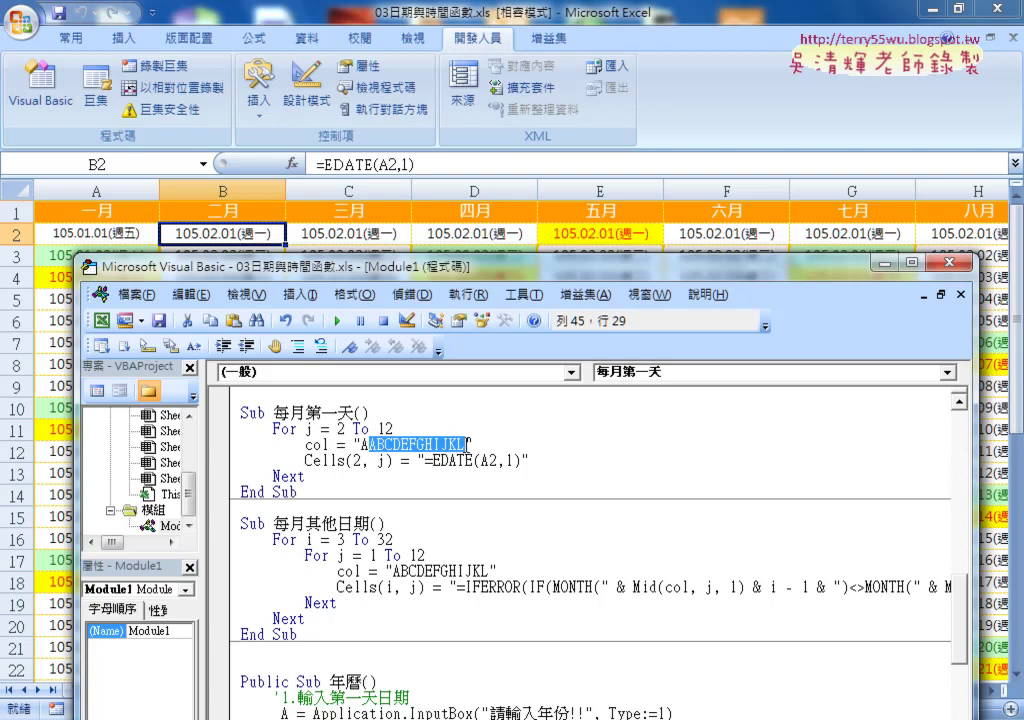
click(401, 444)
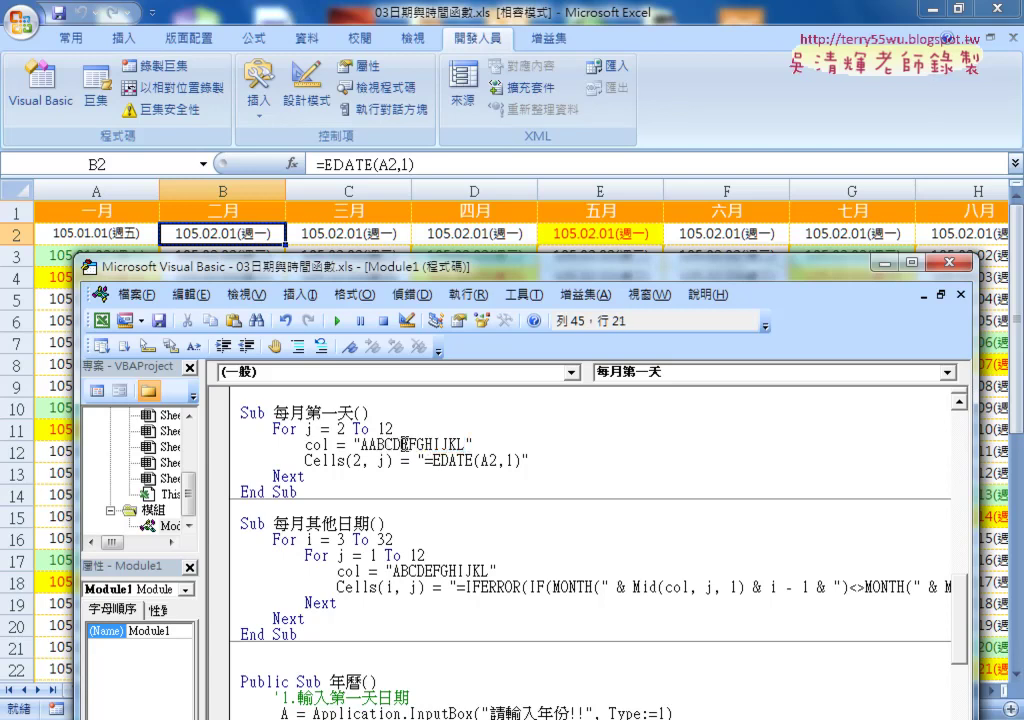
drag(369, 444, 361, 444)
text(A)
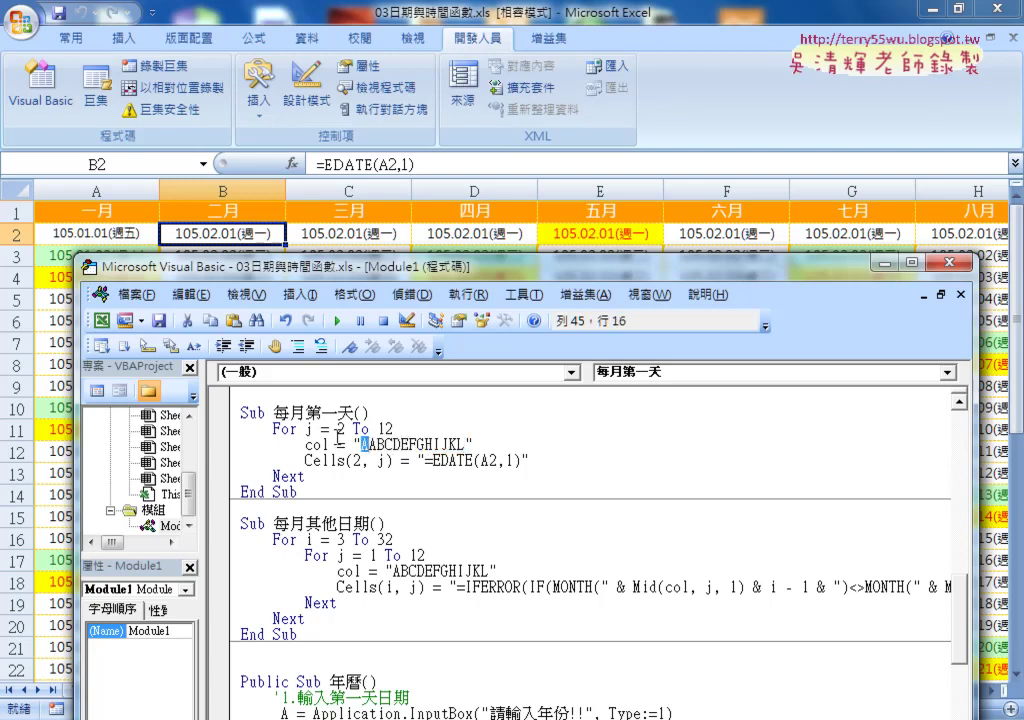
- Finalize the col string as AABCDEFGHIJKL and select the A in EDATE(A2,1)
double_click(341, 428)
drag(377, 444, 361, 444)
text(Z)
key(BackSpace)
text(A)
drag(491, 460, 483, 460)
- Split the EDATE string with quotes and ampersands where the column letter goes
text("")
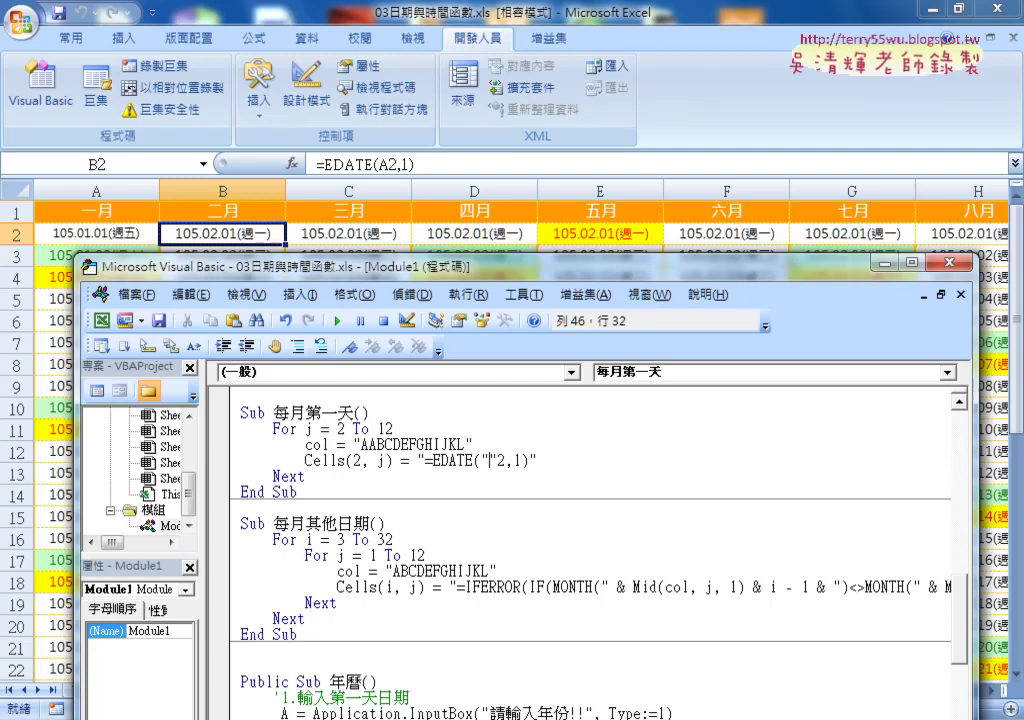
text(&&)
click(497, 460)
text(i&)
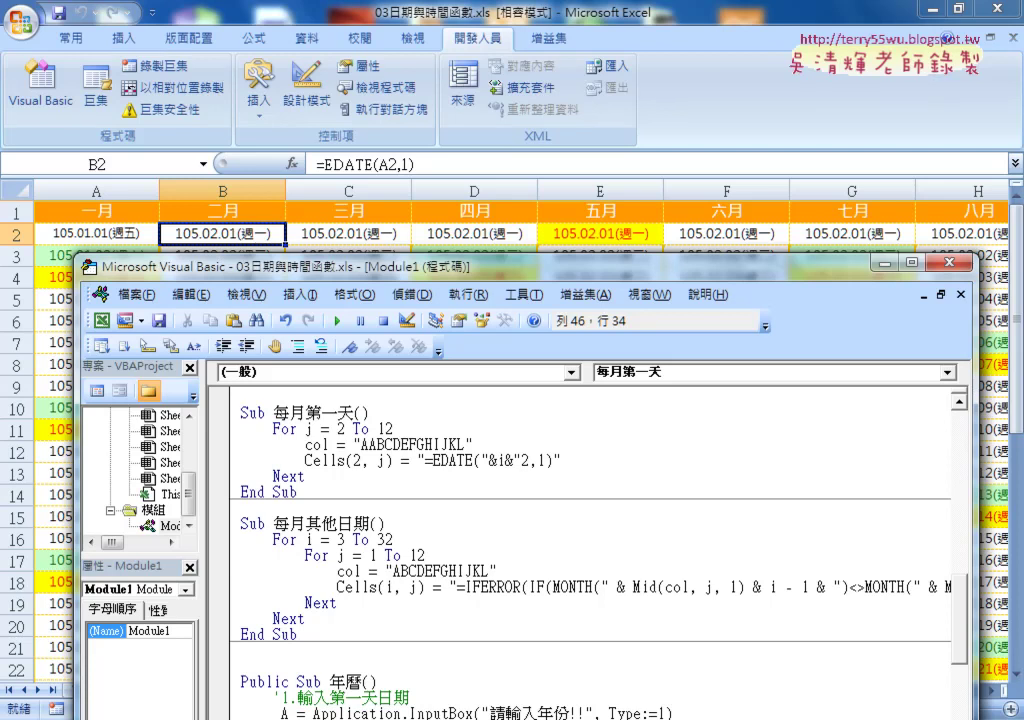
click(490, 460)
key(Right)
key(Right)
key(Right)
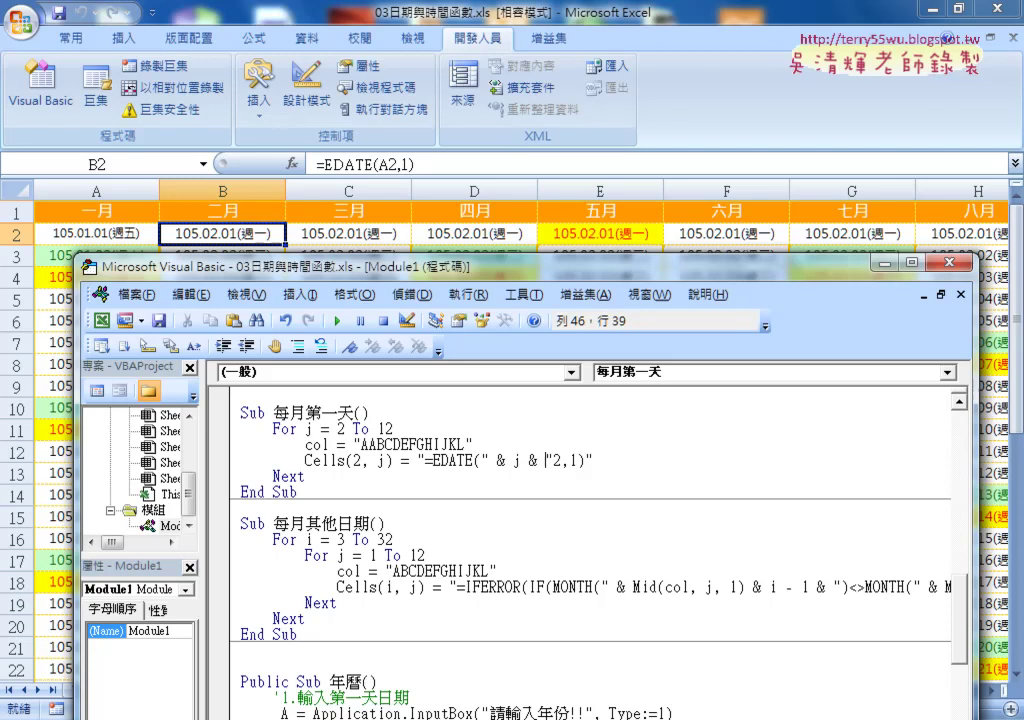
key(Left)
key(Left)
key(Left)
- Wrap j as Mid(col, j, 1) in the EDATE line and let the code auto-format
double_click(518, 460)
click(530, 467)
text(mid)
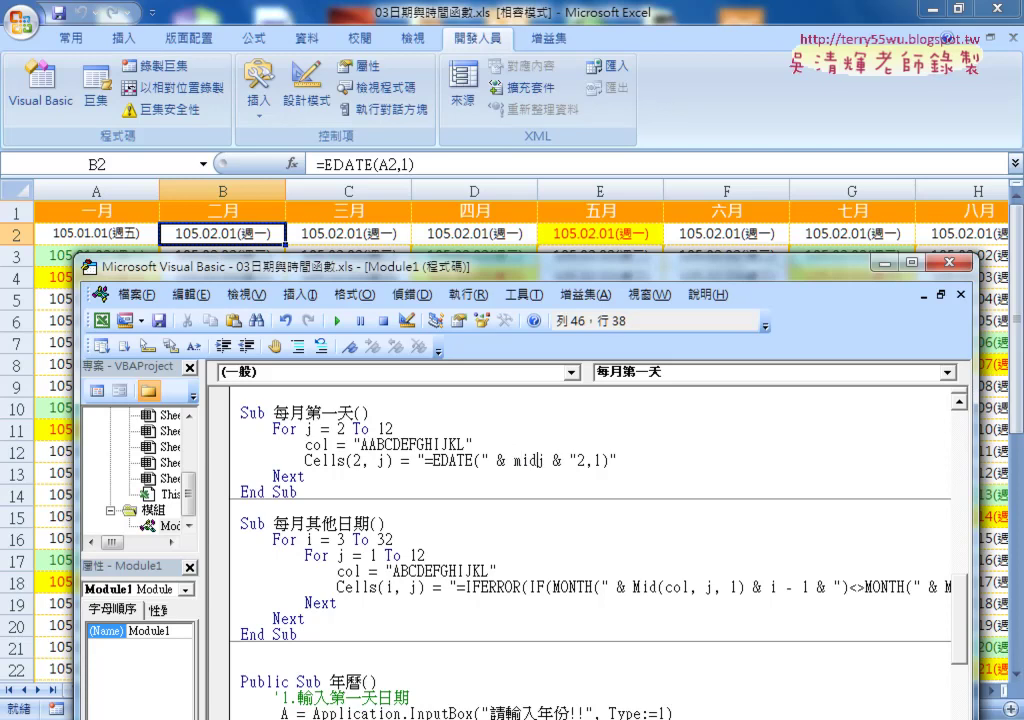
text(()
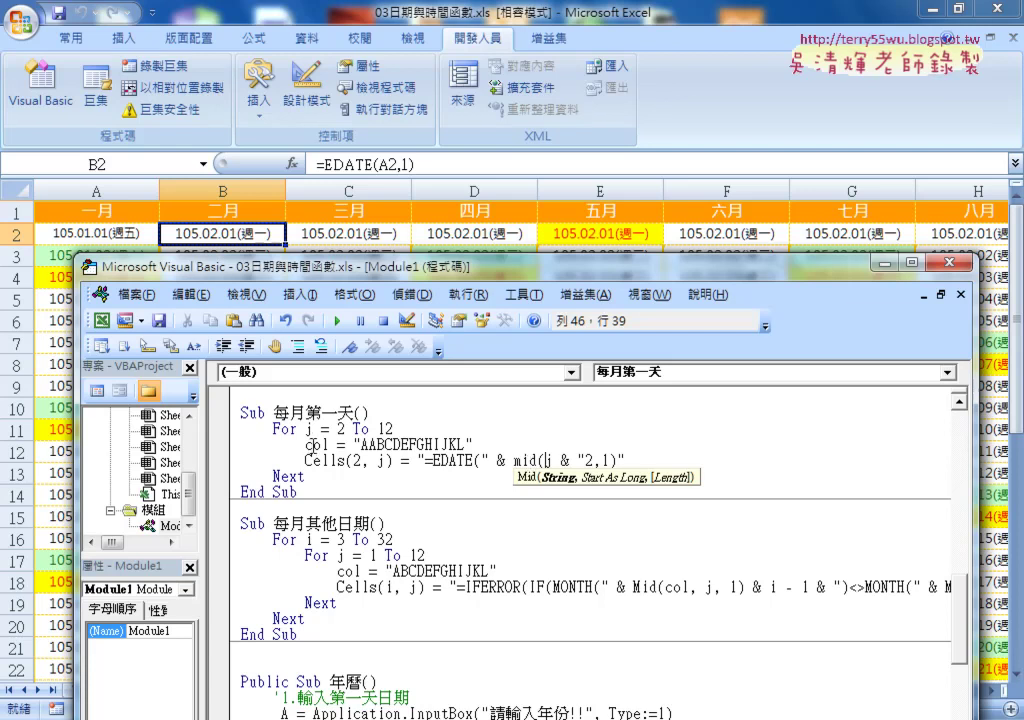
text(col)
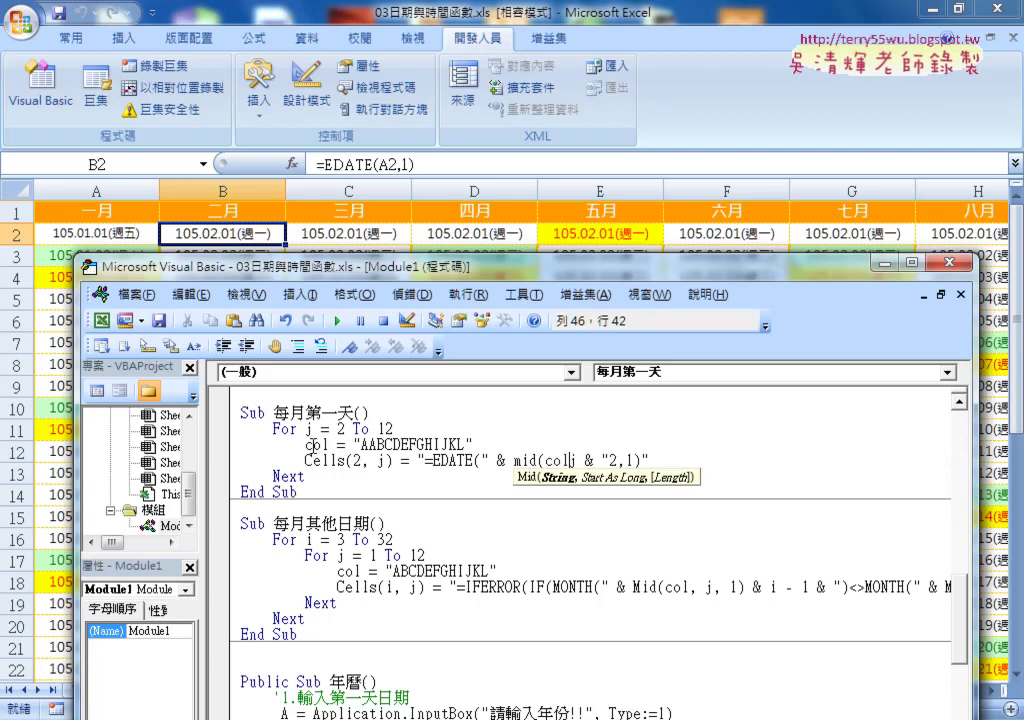
text(,)
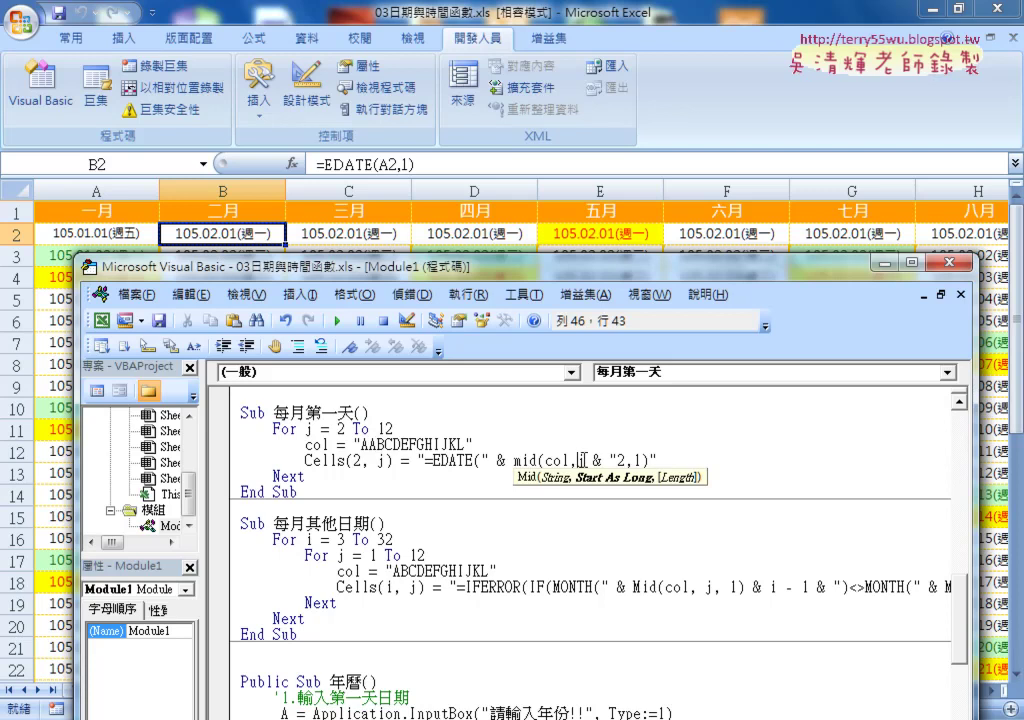
key(Right)
text(,)
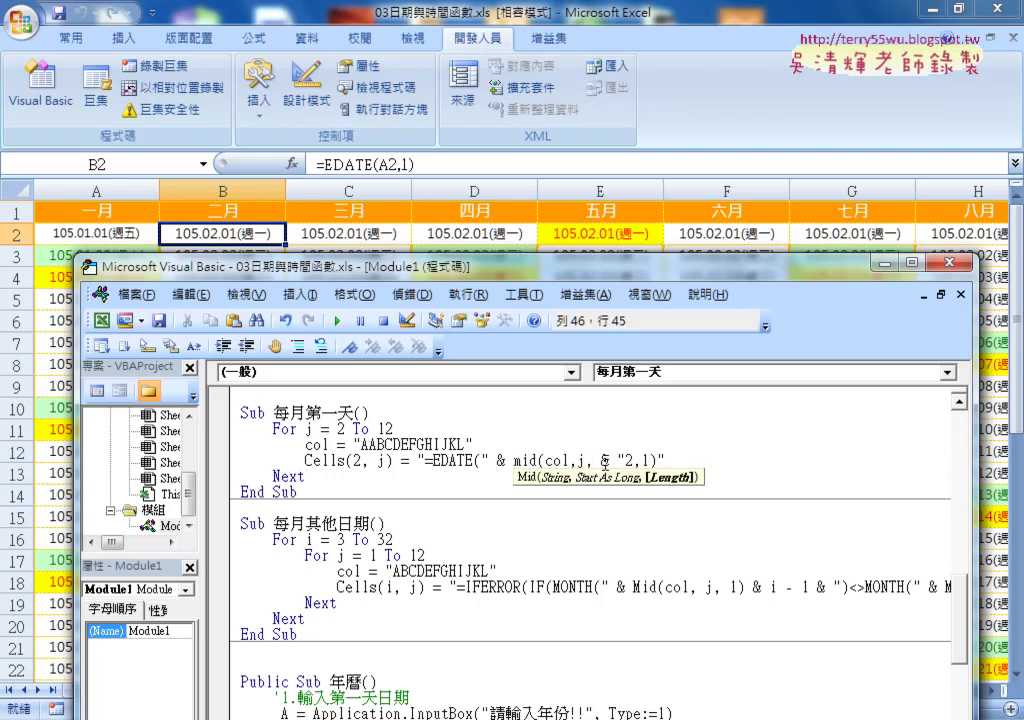
text(1)
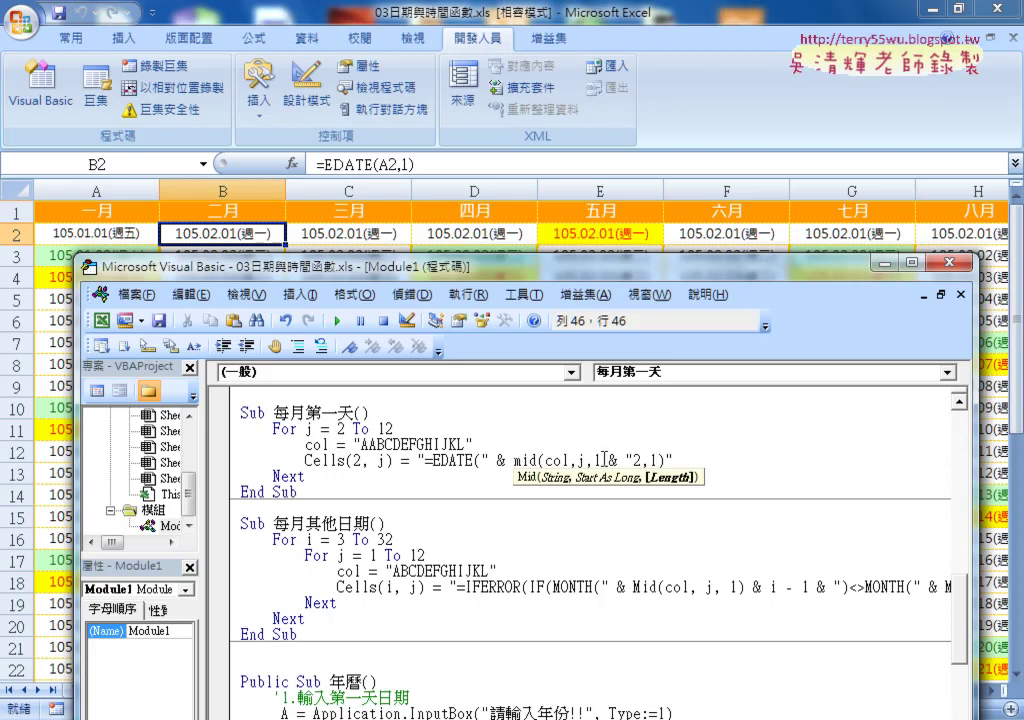
text())
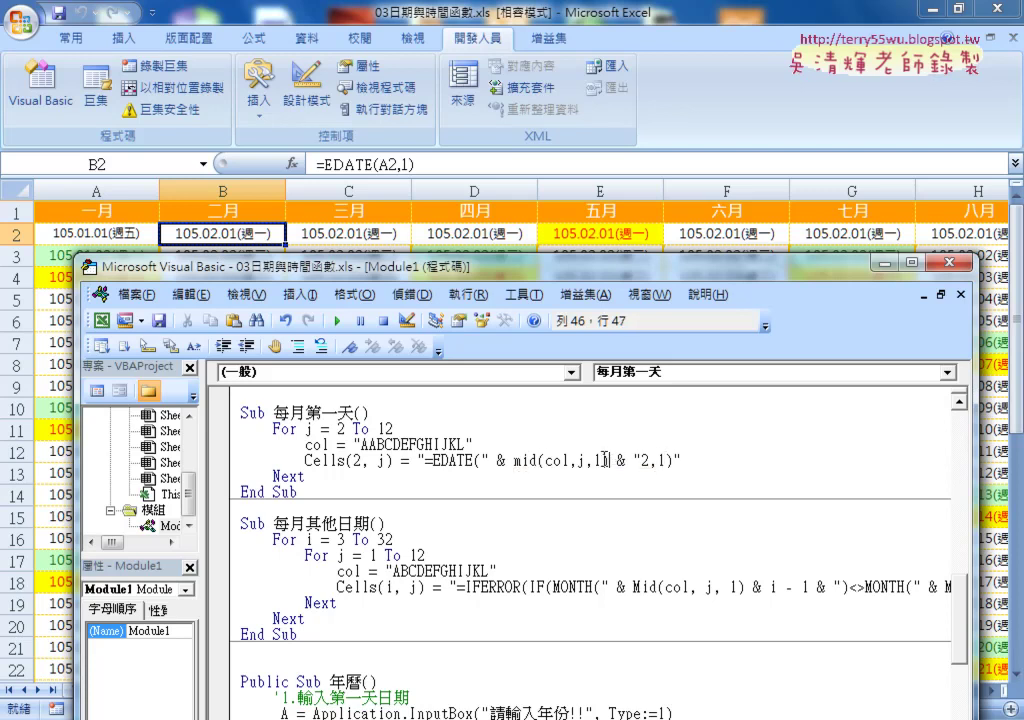
click(583, 481)
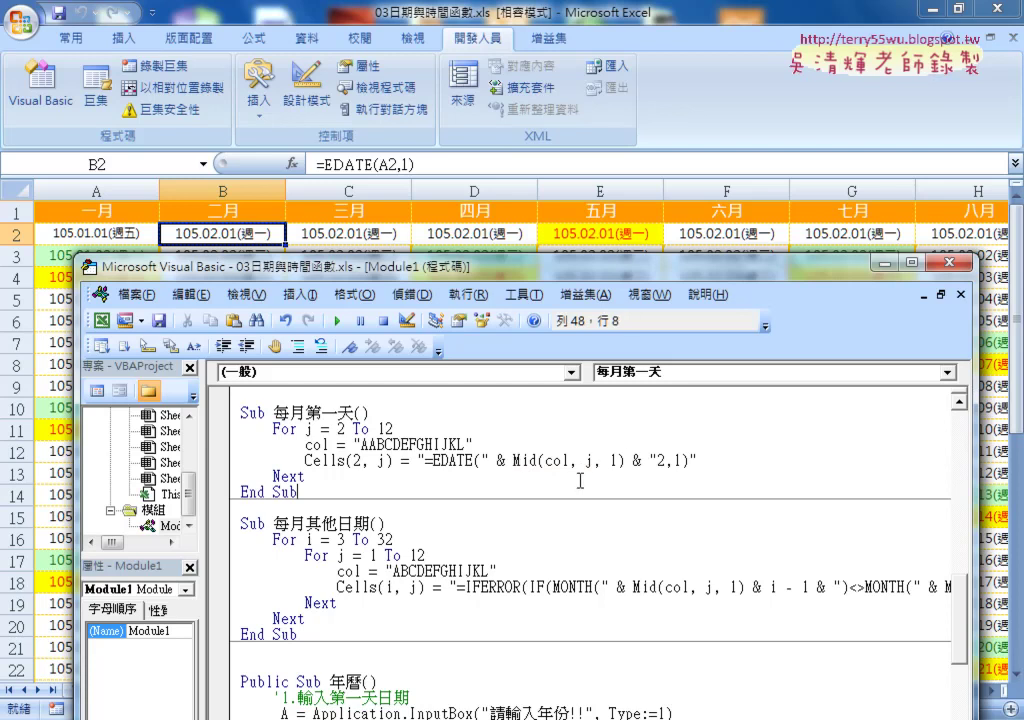
- Step through the 每月第一天 macro line by line with F8
drag(513, 460, 624, 454)
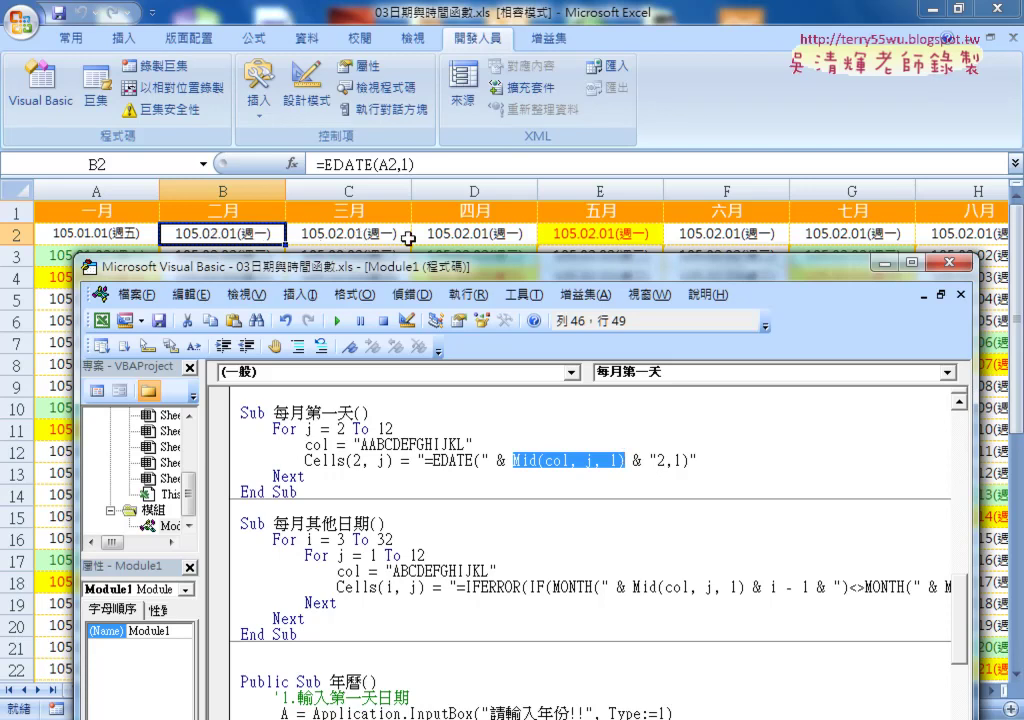
click(569, 460)
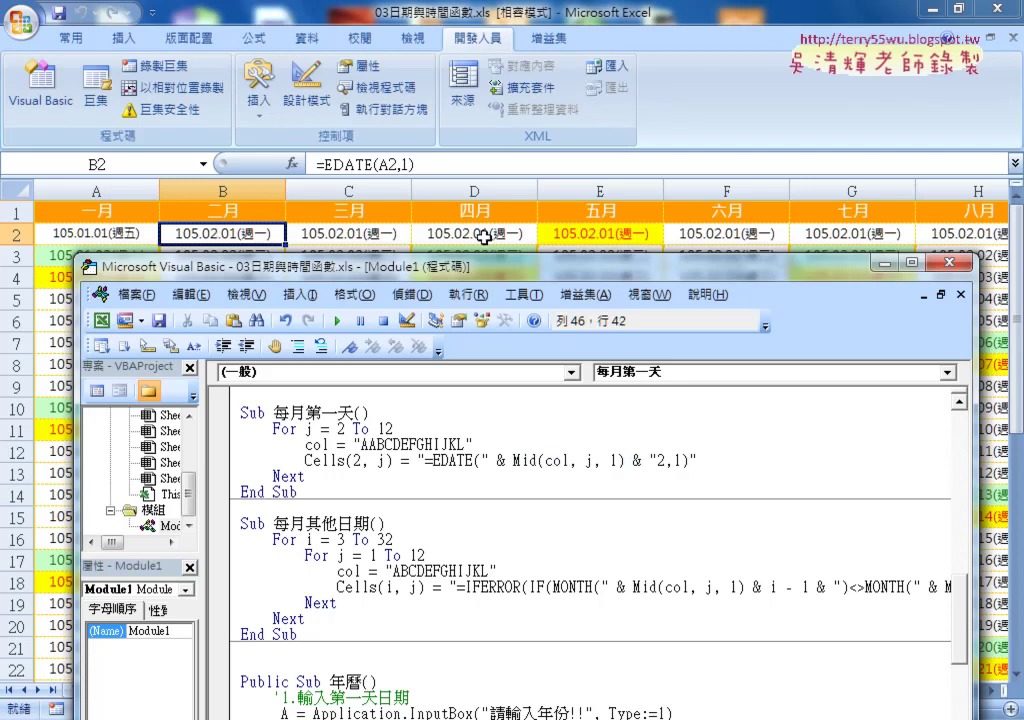
click(466, 461)
key(F8)
key(F8)
key(F8)
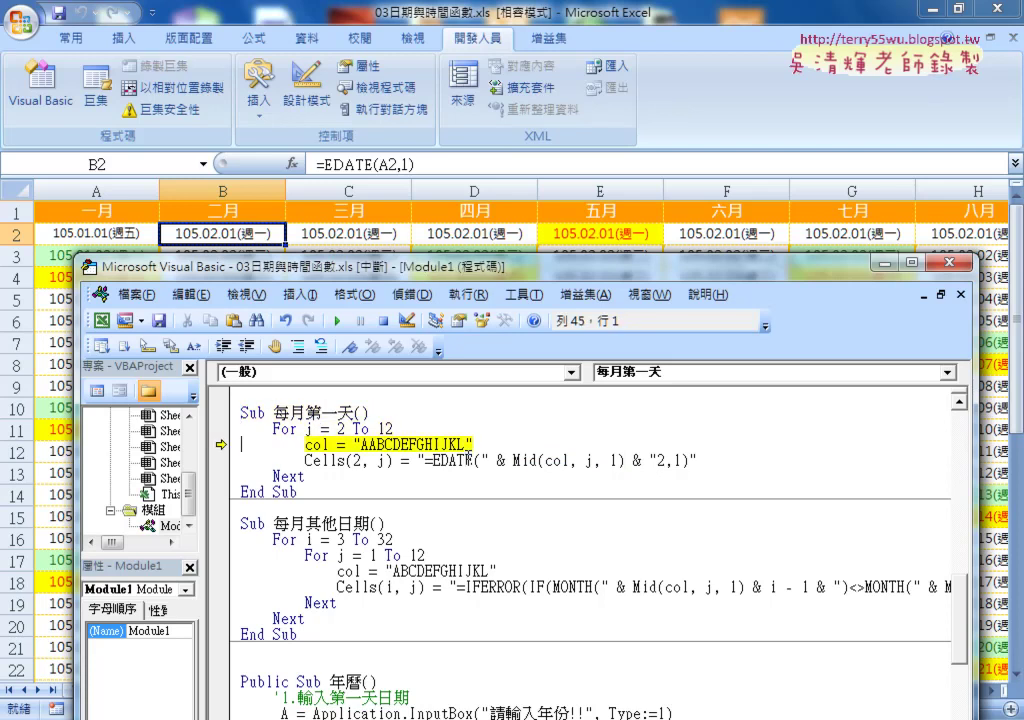
key(F8)
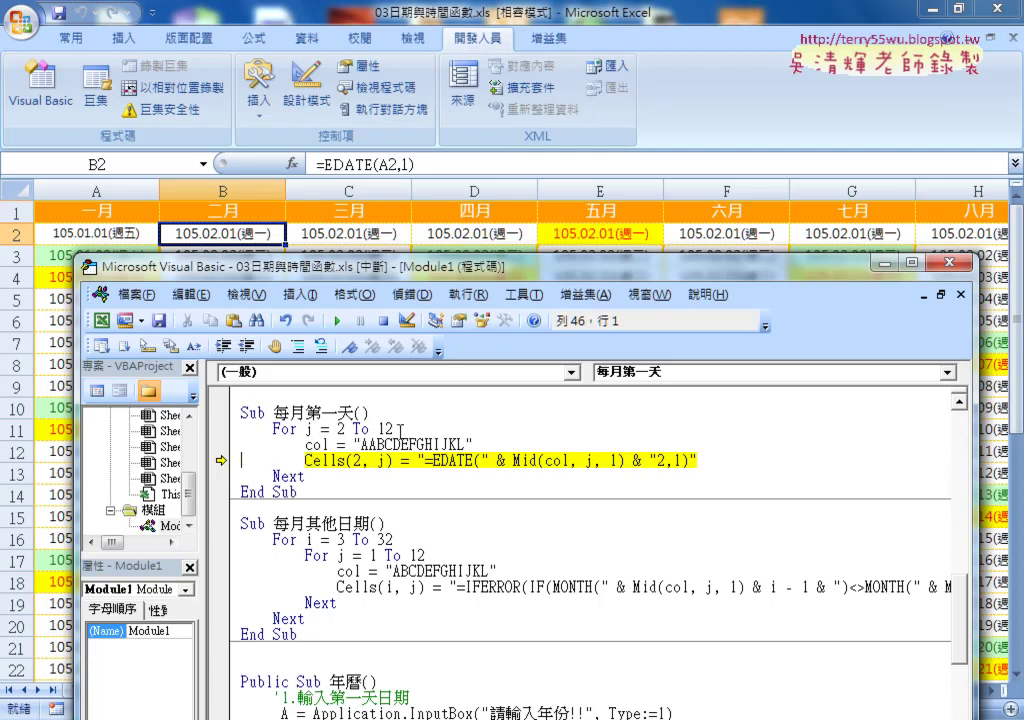
key(F8)
key(F8)
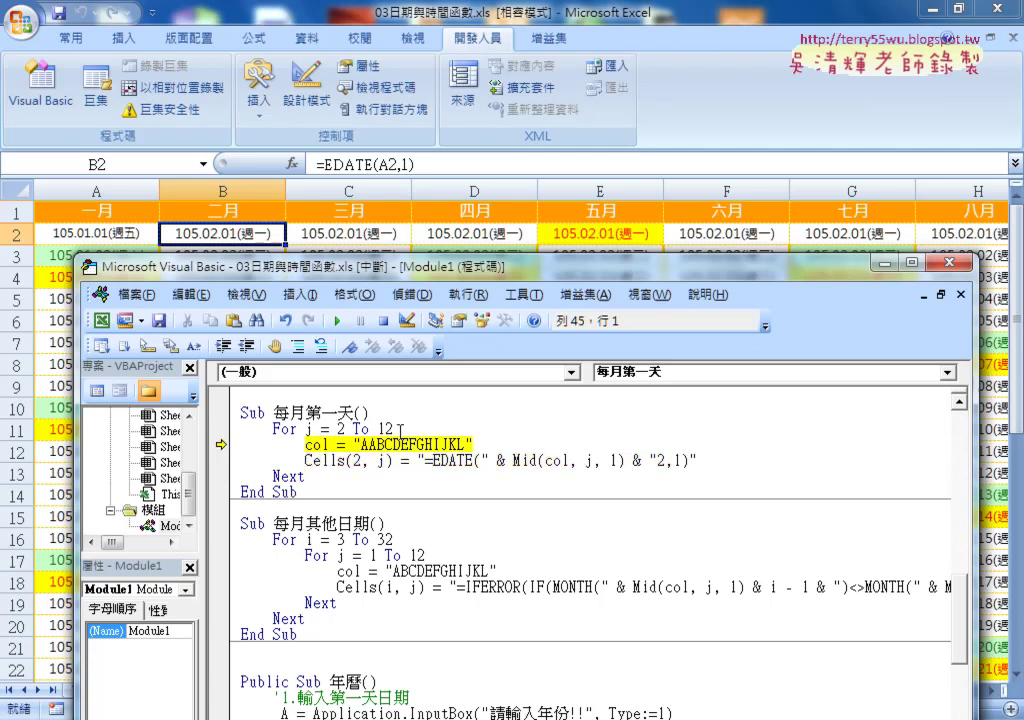
key(F8)
key(F8)
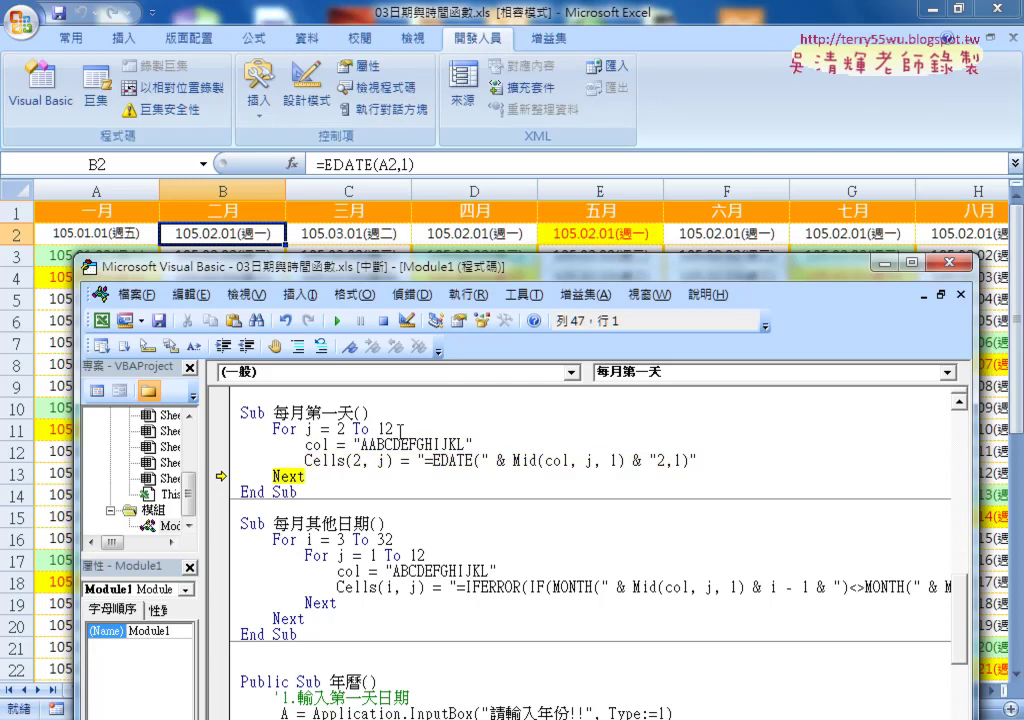
- Check row 2 on the sheet, then run the rest of the macro to completion
click(343, 233)
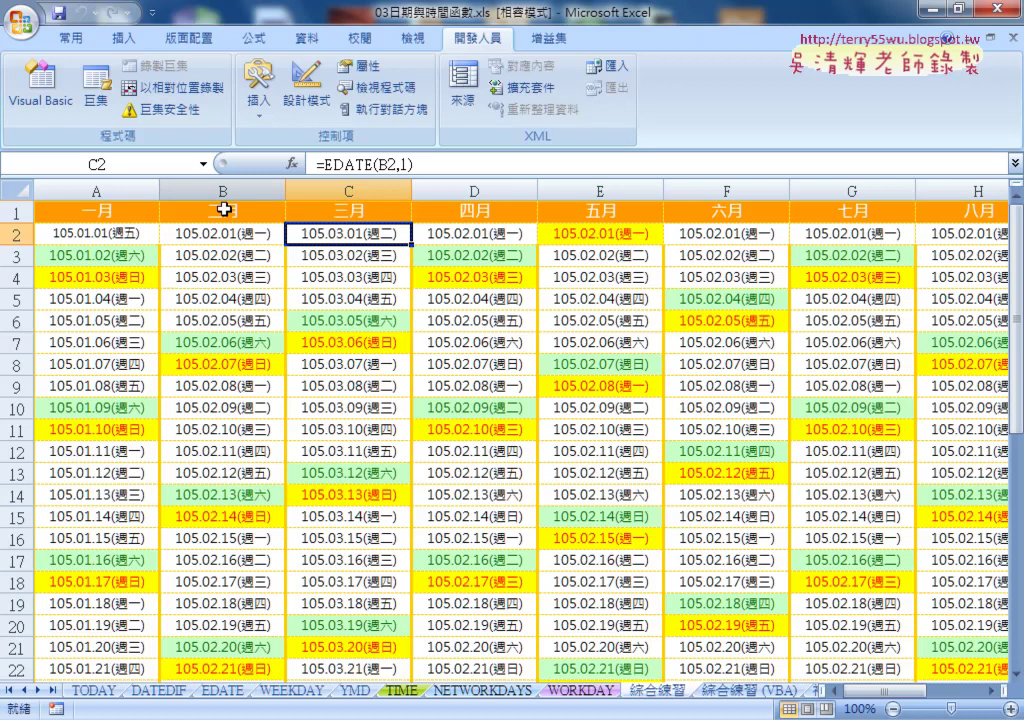
click(40, 88)
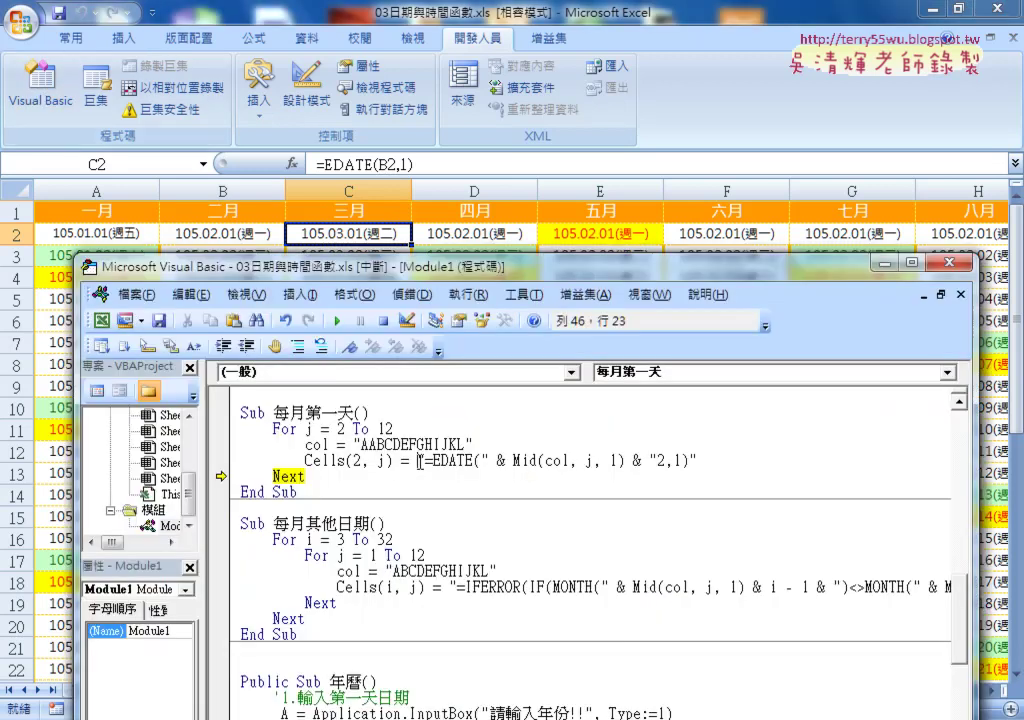
click(337, 321)
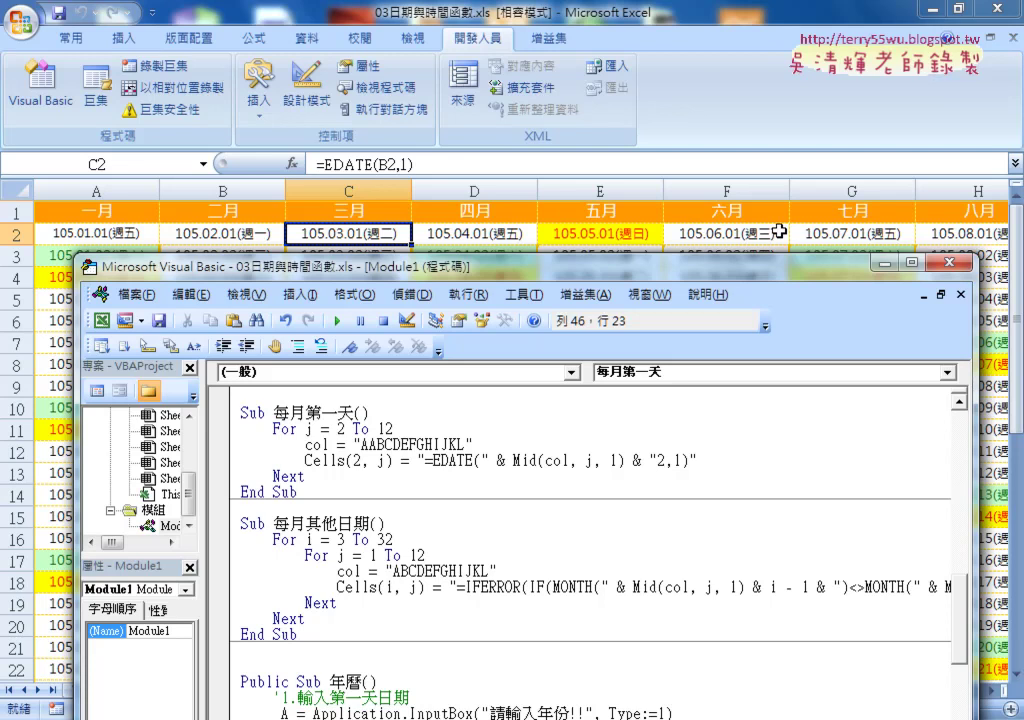
scroll(450, 495, down, 2)
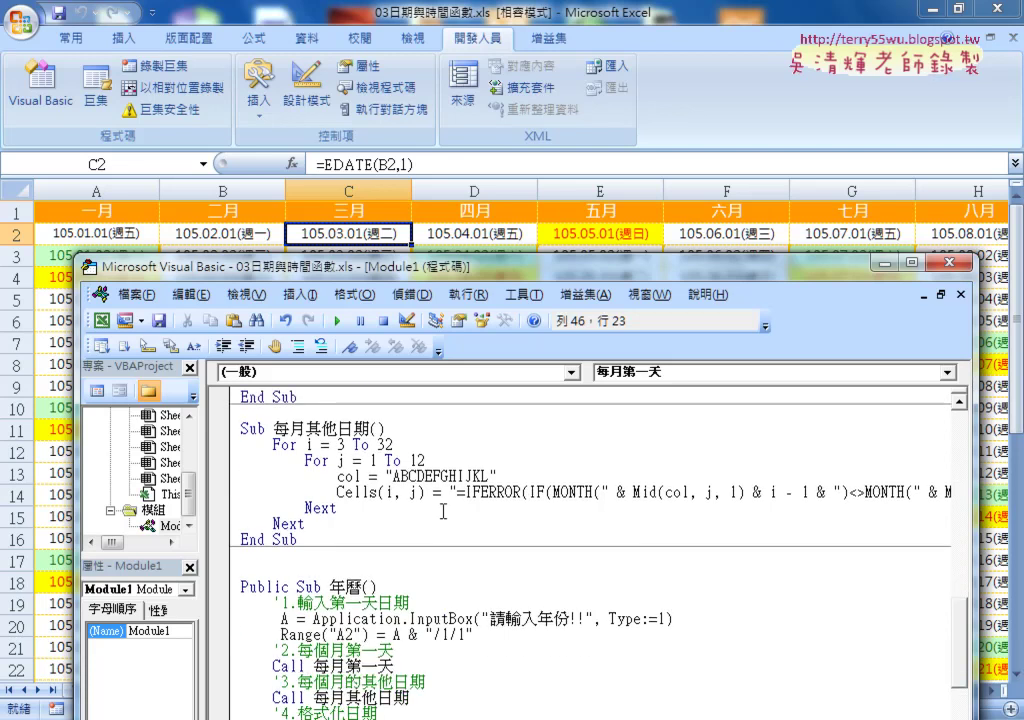
- Mark the full 每月其他日期 procedure, reposition the editor, and switch to 程式碼.docx in Google Docs
mouse_move(320, 540)
mouse_down()
mouse_move(286, 523)
mouse_move(238, 429)
mouse_up()
drag(314, 272, 486, 340)
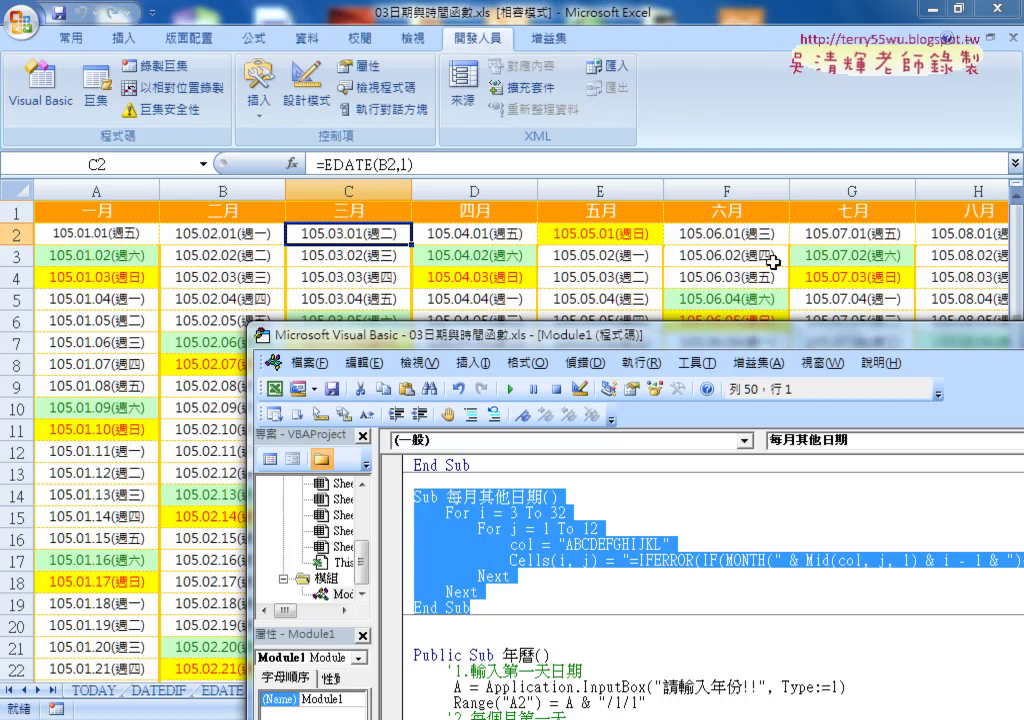
drag(763, 352, 433, 220)
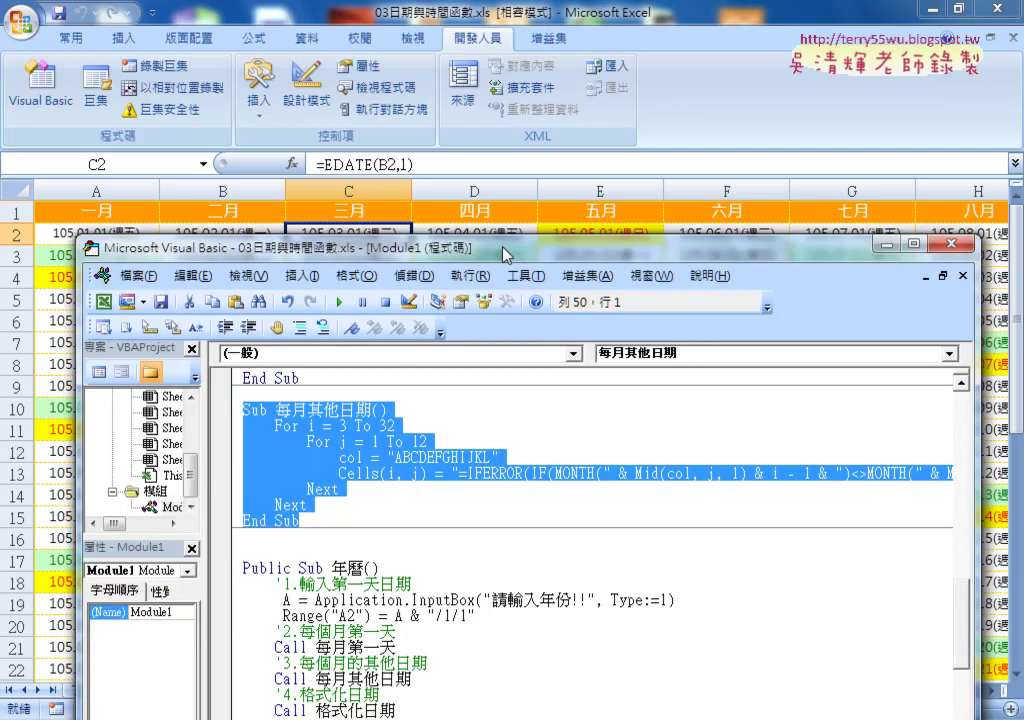
scroll(423, 393, up, 2)
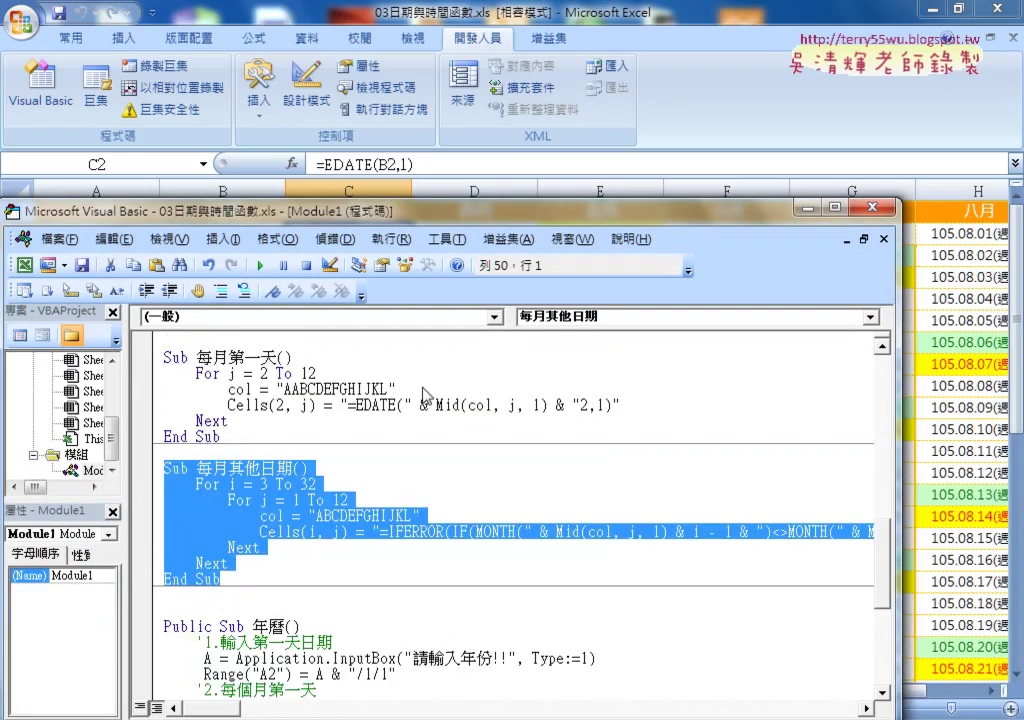
scroll(427, 396, up, 1)
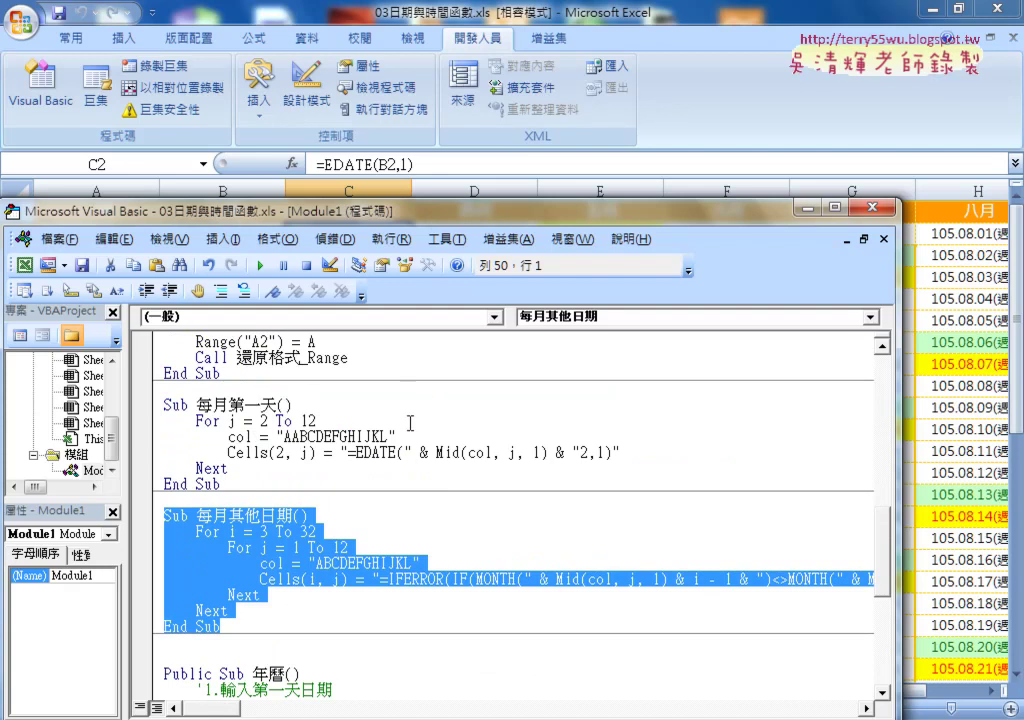
key(alt+Tab)
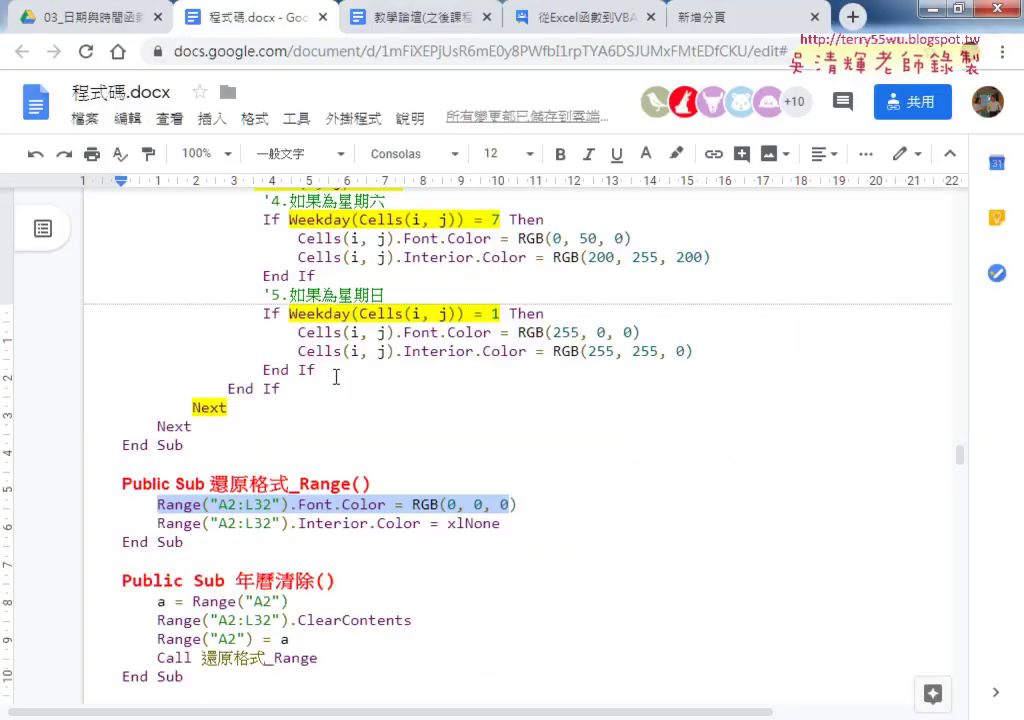
- Find the 每月第一天 sub in 程式碼.docx and highlight its Mid(col, j, 1) expression yellow
scroll(336, 377, down, 2)
scroll(338, 377, down, 1)
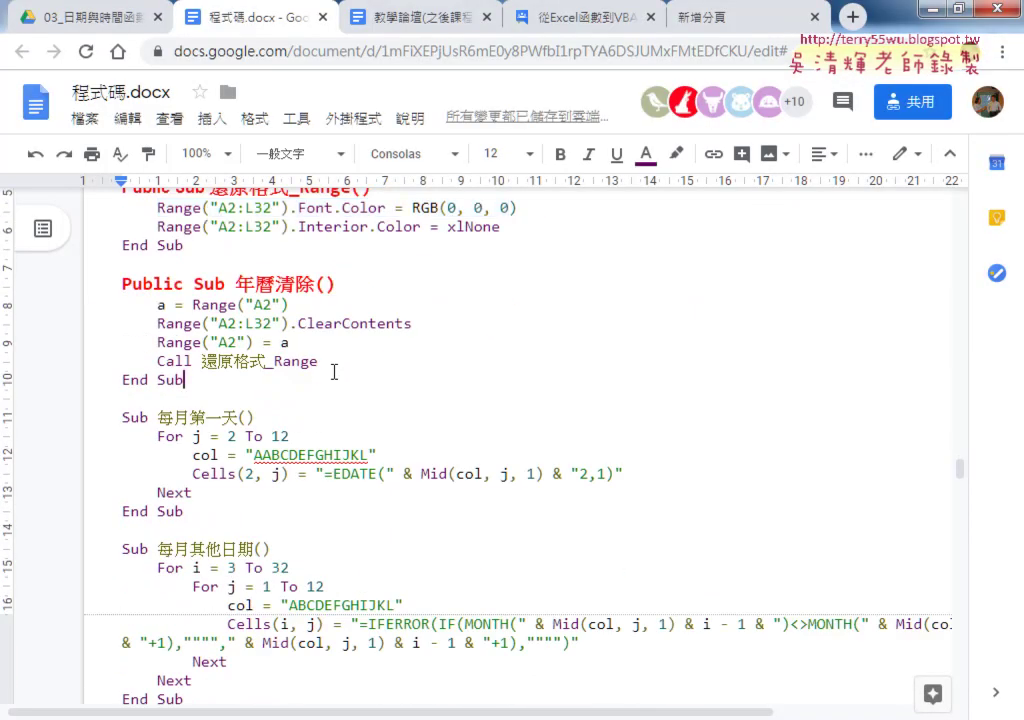
double_click(256, 284)
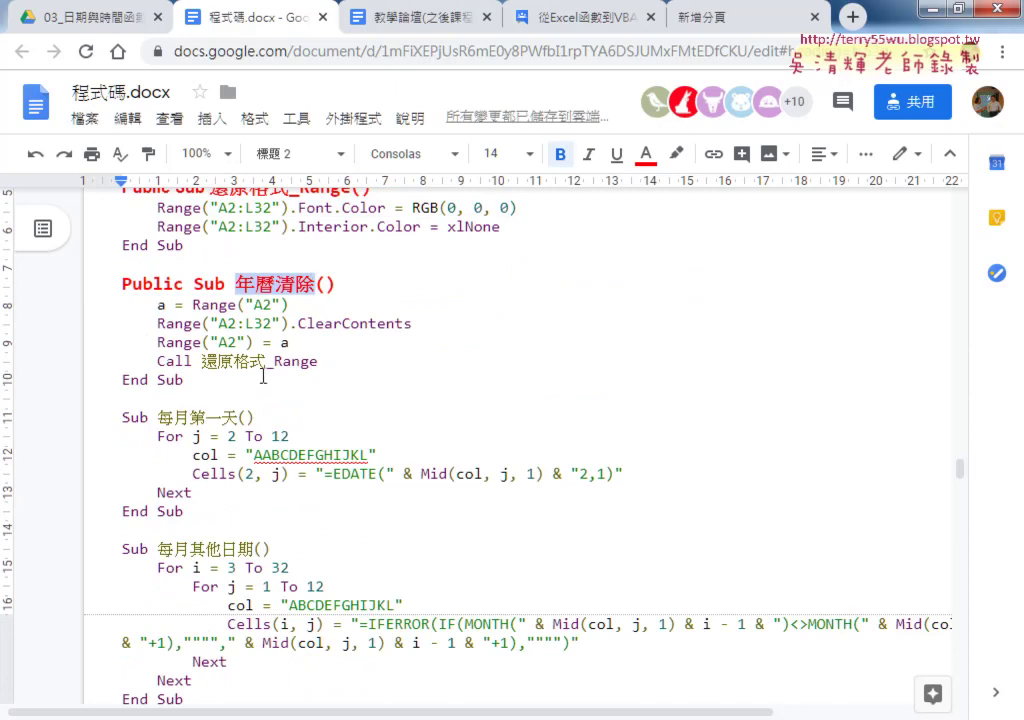
scroll(209, 343, down, 2)
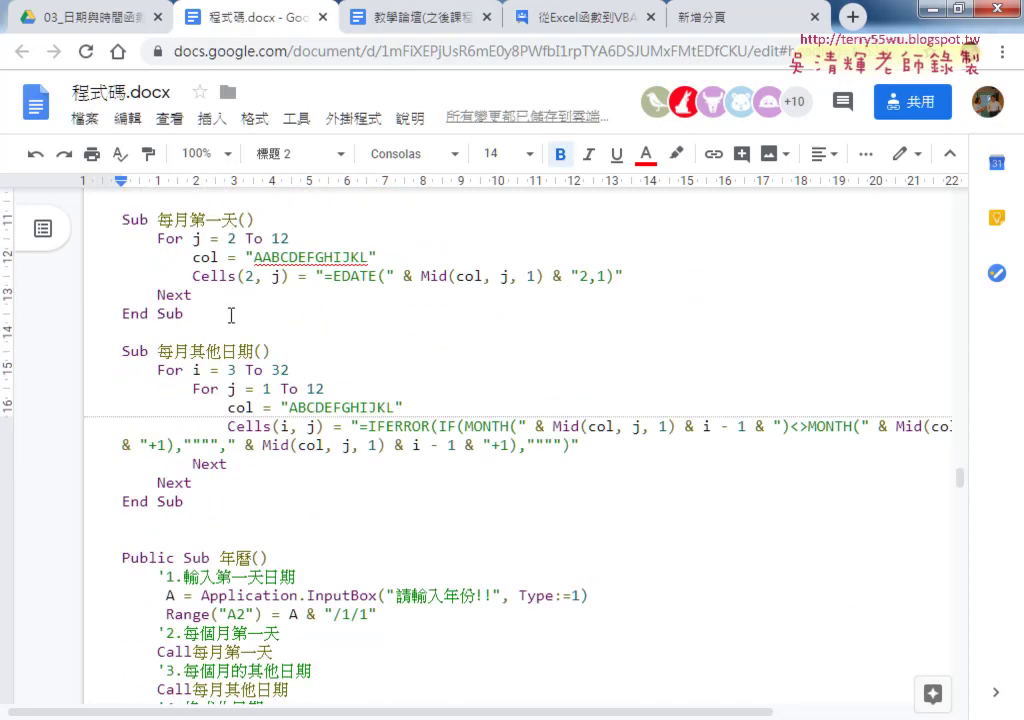
drag(183, 313, 120, 220)
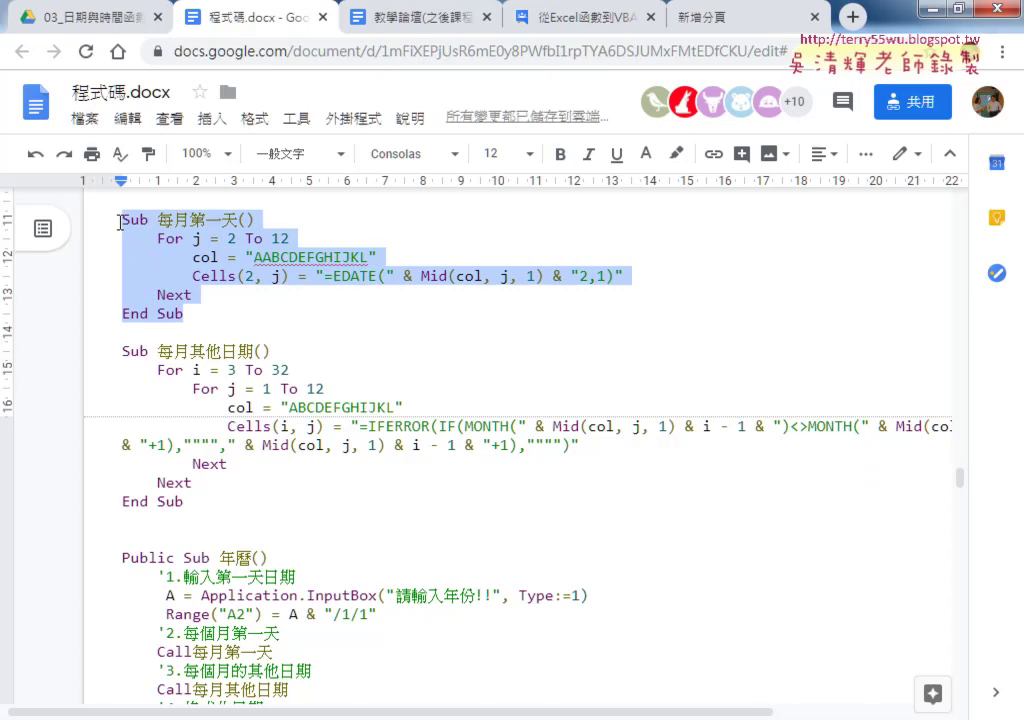
double_click(432, 275)
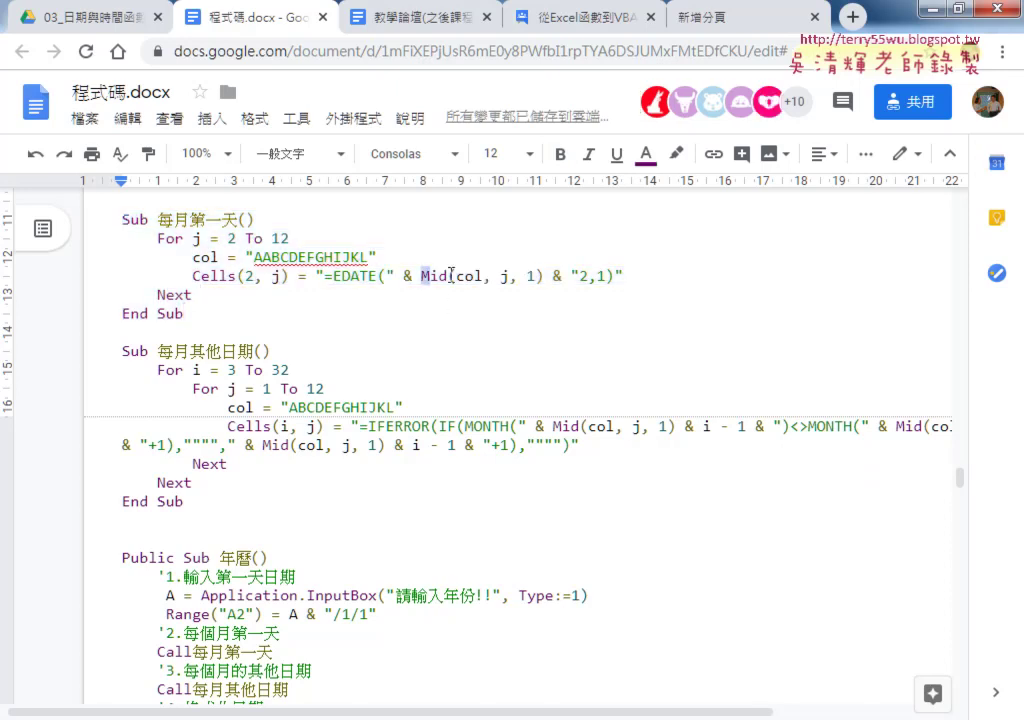
drag(452, 275, 538, 275)
click(678, 155)
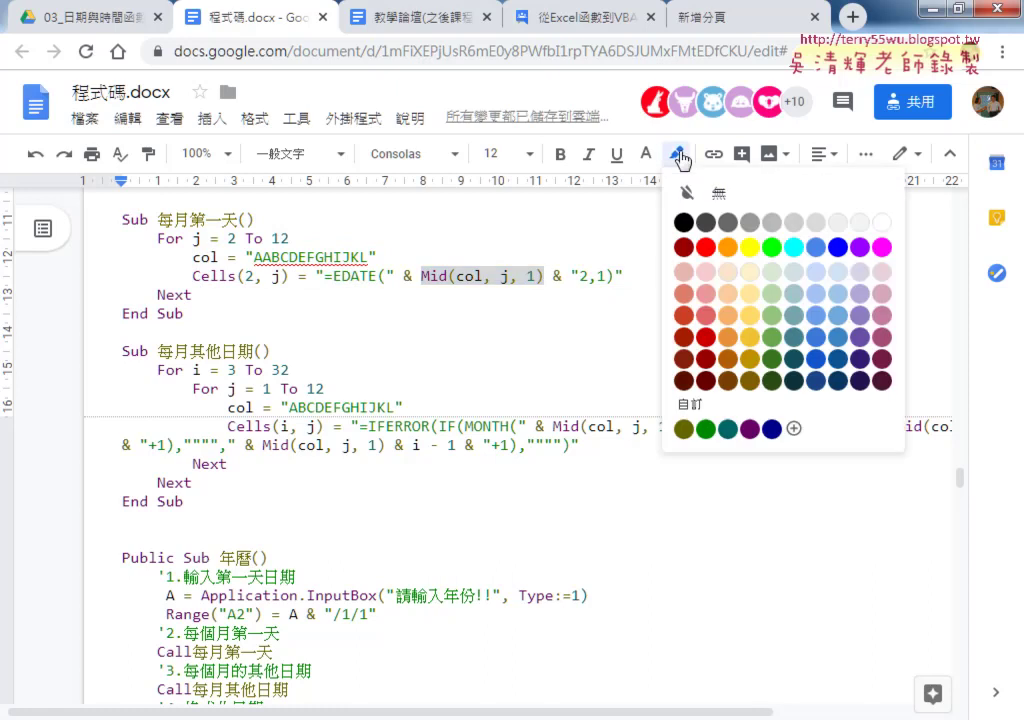
click(750, 247)
drag(247, 257, 380, 257)
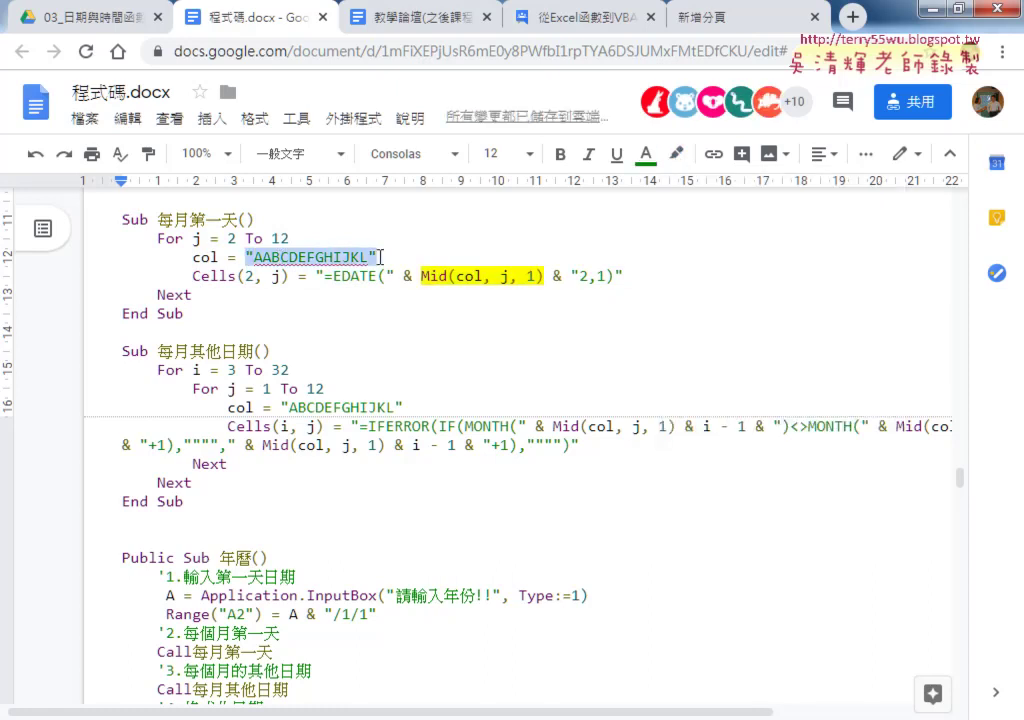